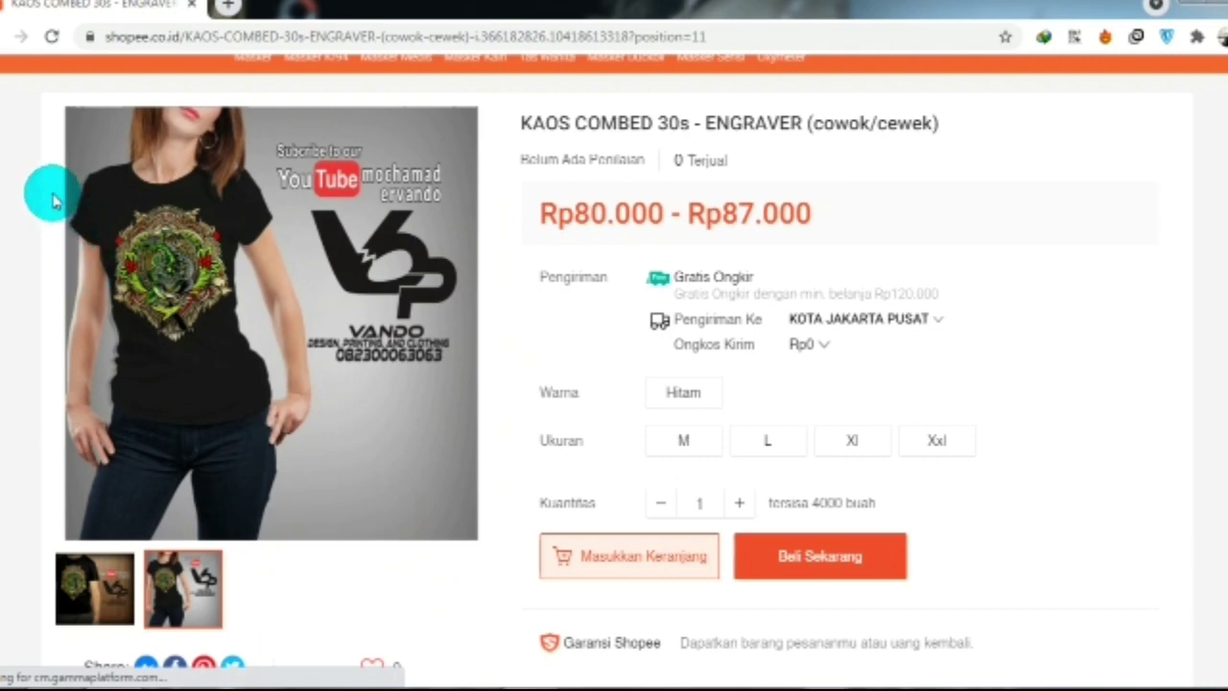
Step: Return to the shop's product list and view the KAOS COMBED 30s - INDONESIA SEMBUH (cowok/cewek) product page
click(20, 36)
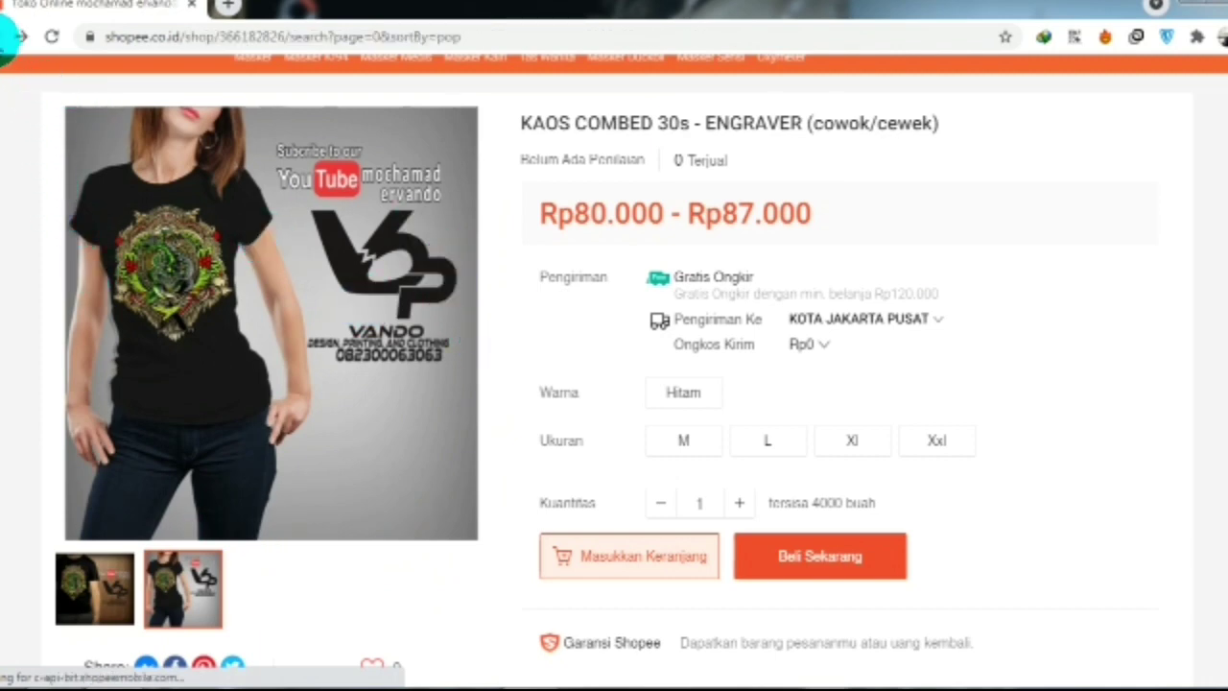
click(14, 36)
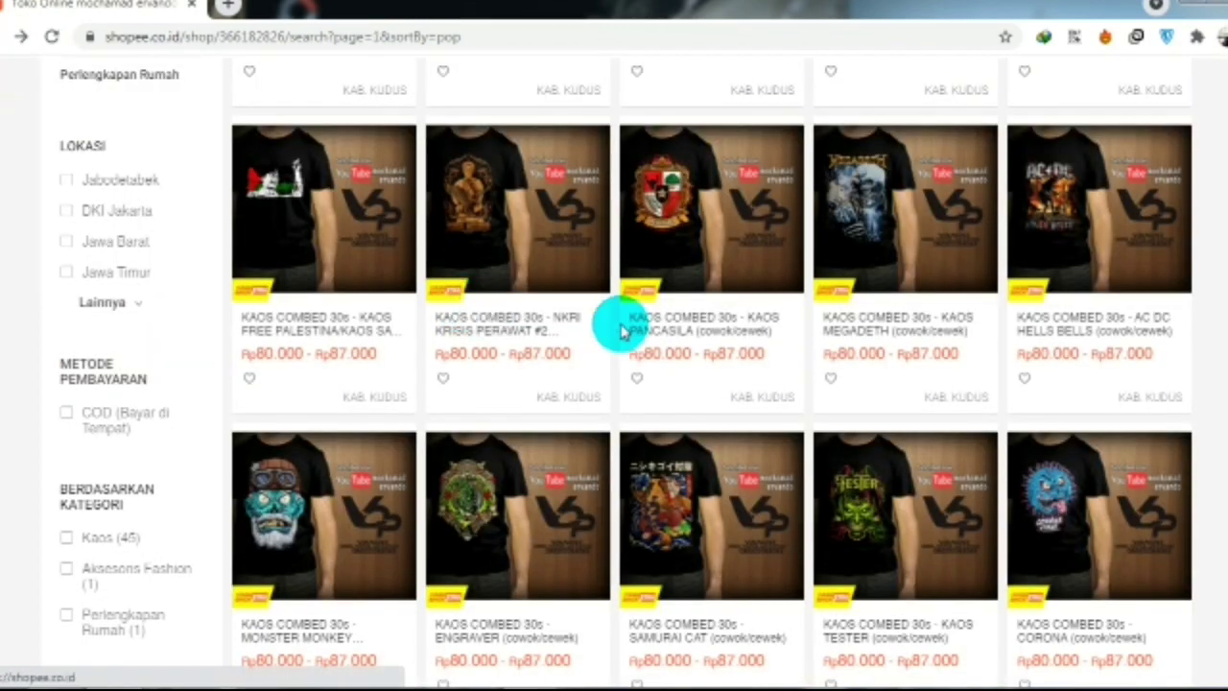
scroll(625, 326, down, 10)
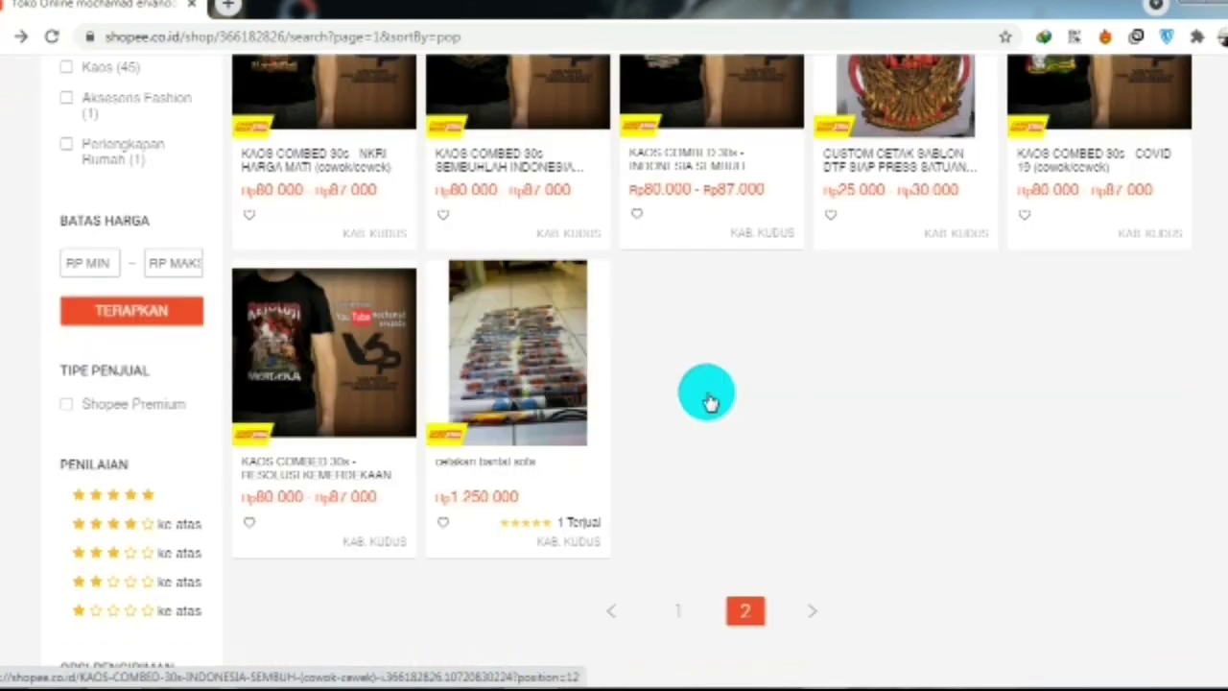
scroll(671, 460, up, 2)
click(663, 233)
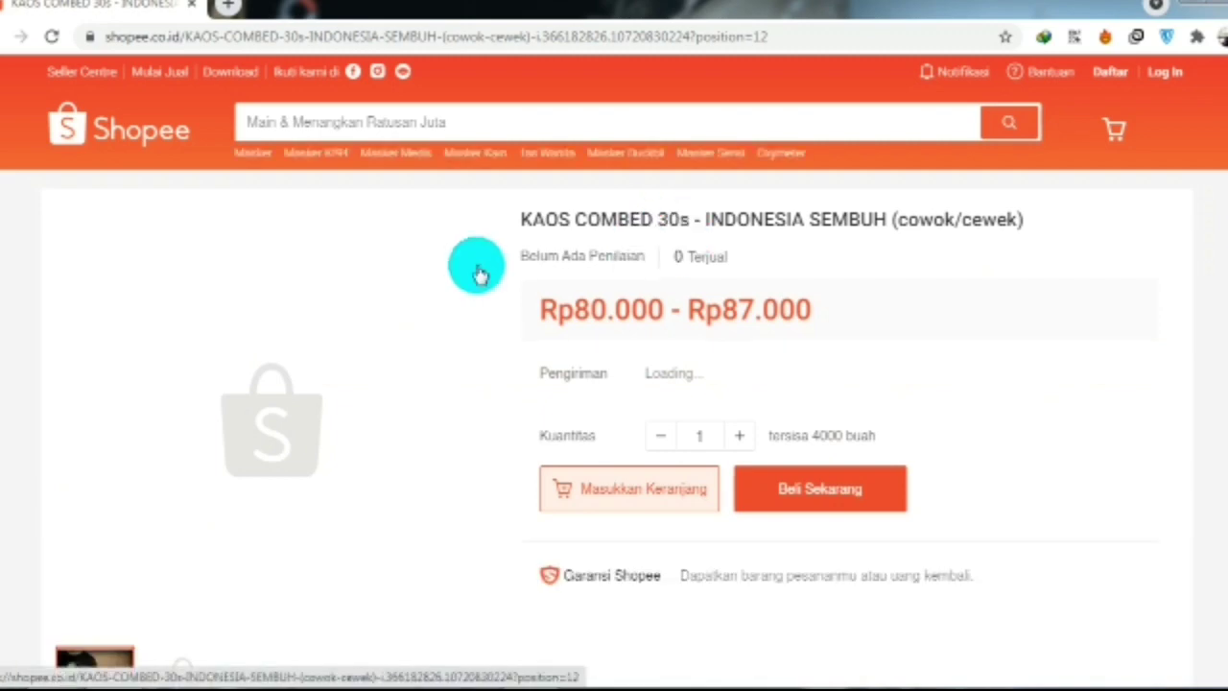
scroll(499, 269, down, 1)
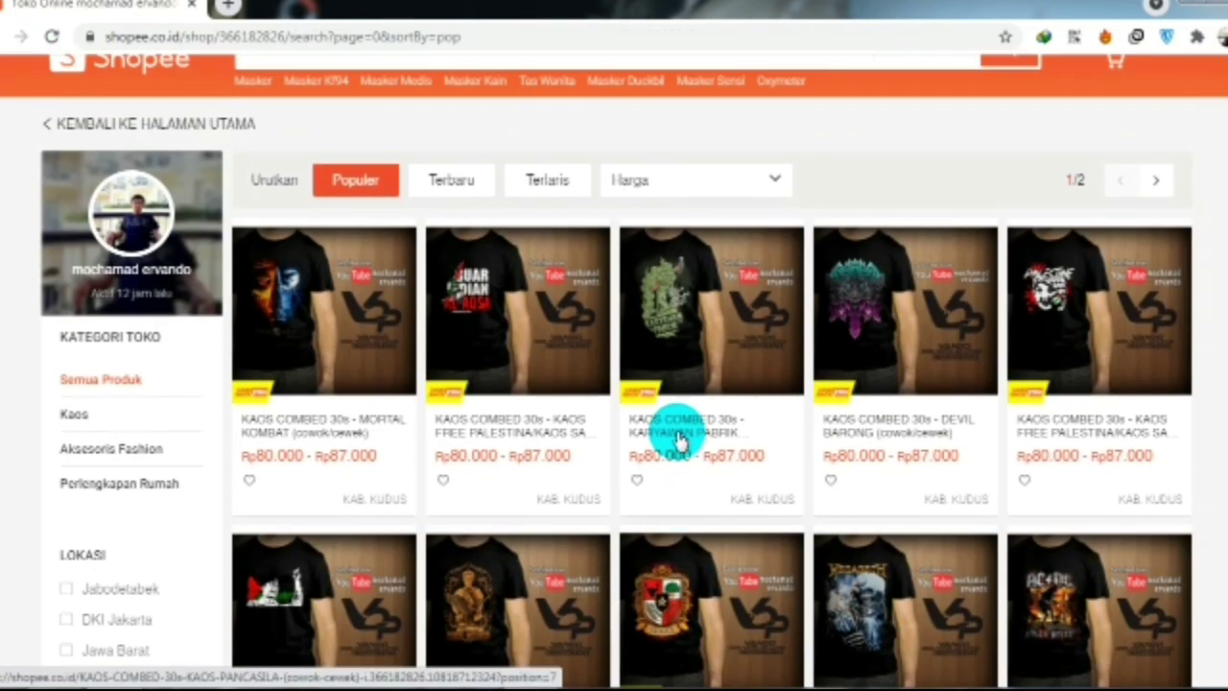
Step: View the KAOS COMBED 30s - CORONA (cowok/cewek) product page from the shop's list and go back
scroll(679, 437, down, 4)
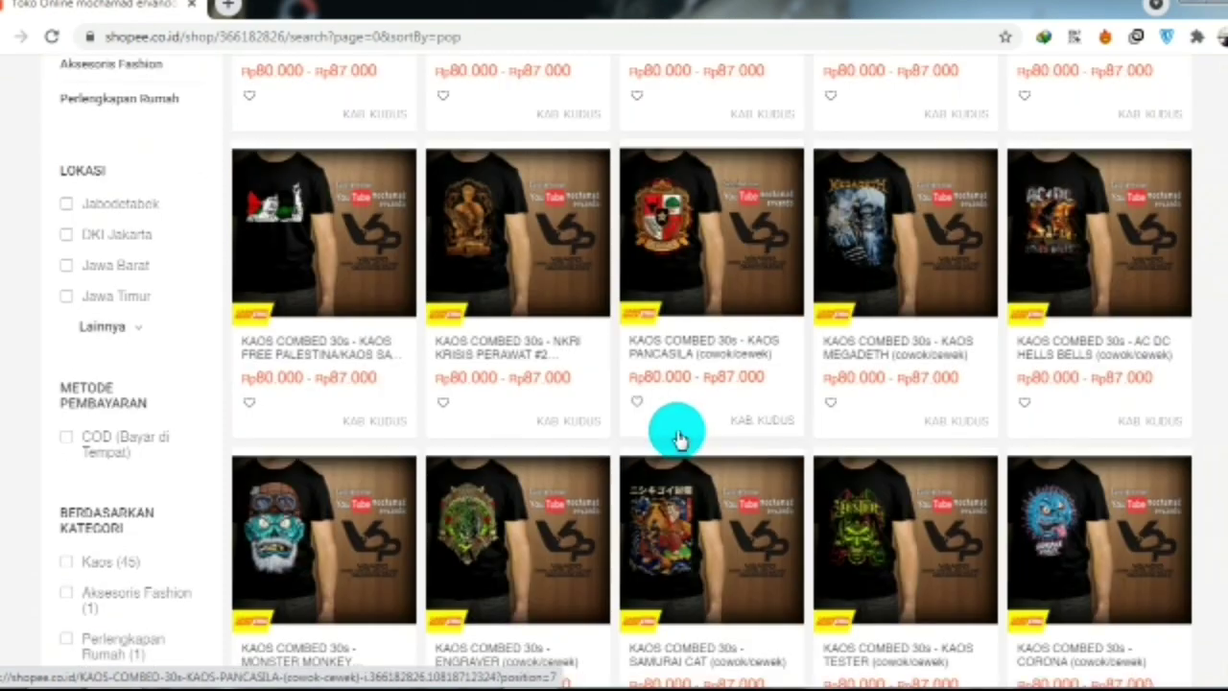
scroll(679, 436, down, 1)
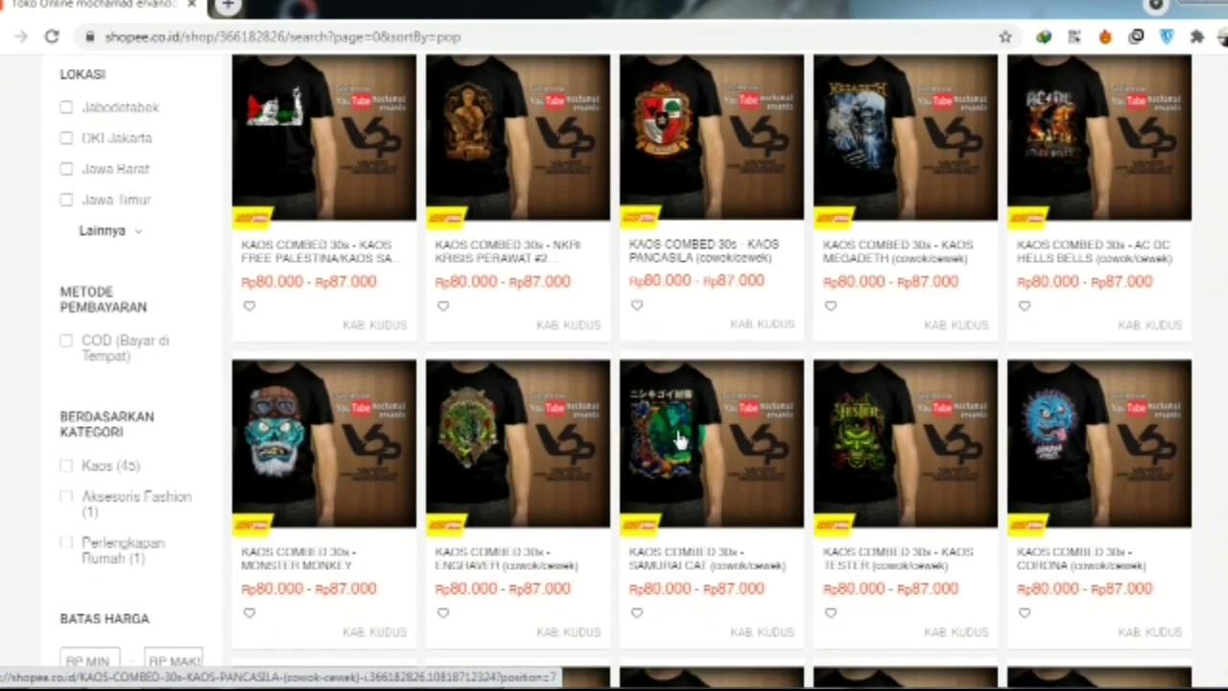
click(1043, 460)
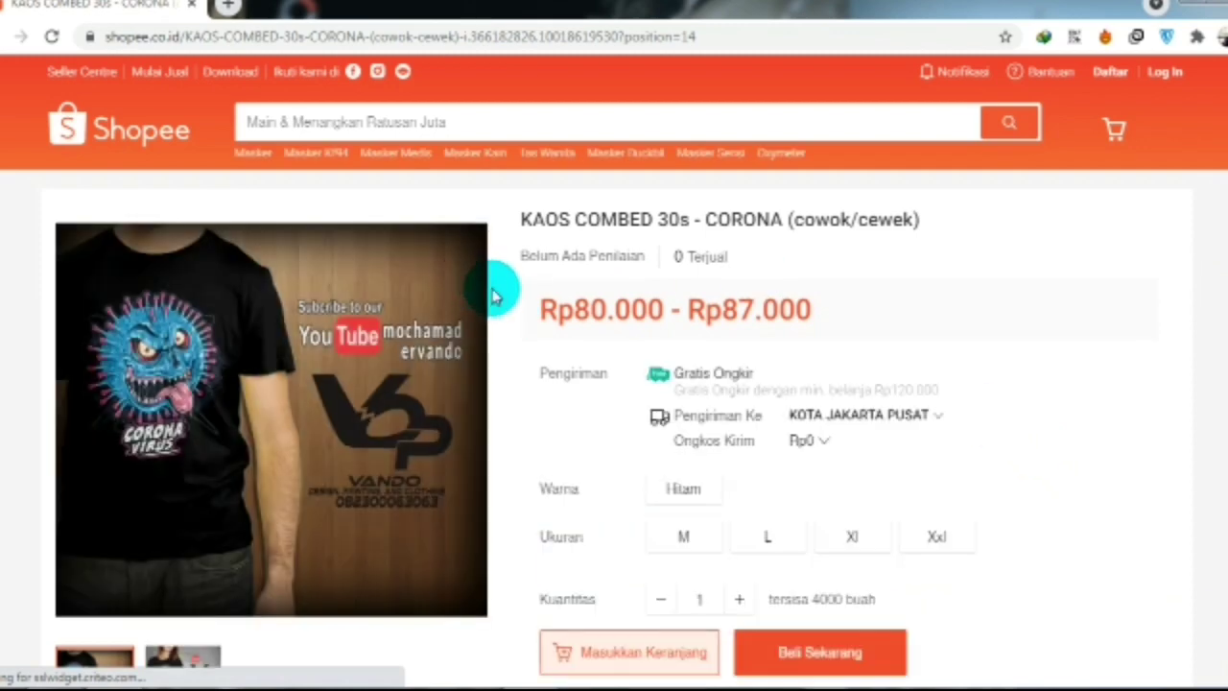
scroll(507, 307, down, 1)
scroll(508, 307, down, 1)
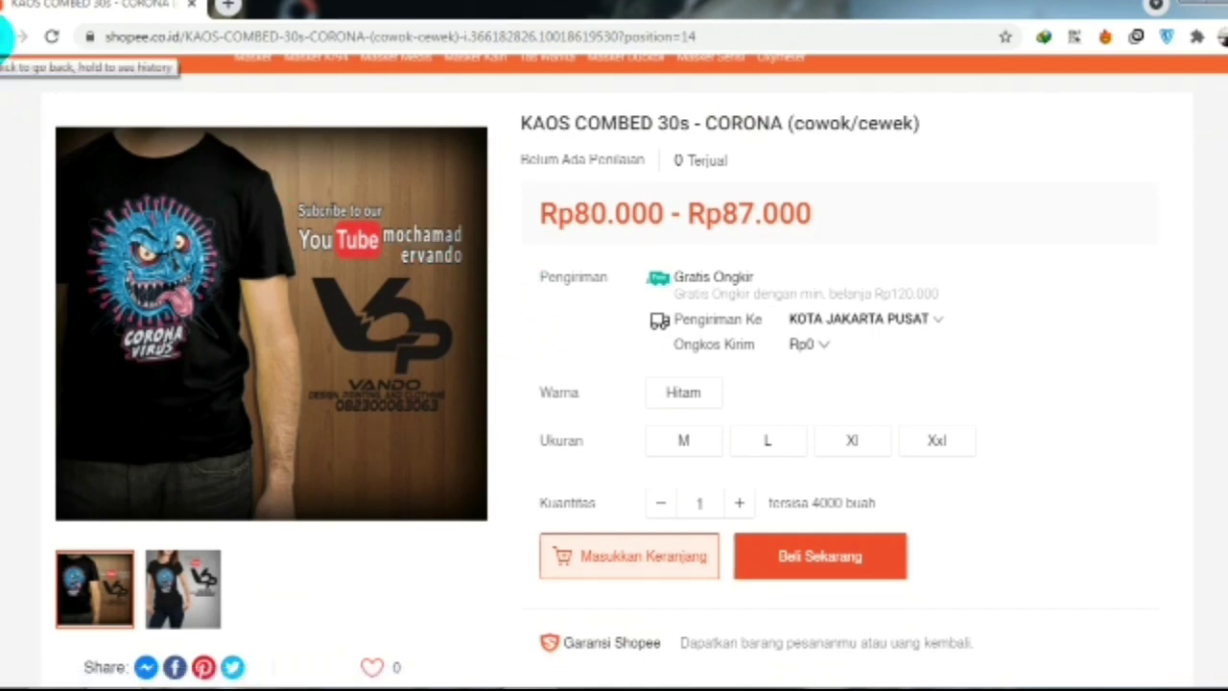
click(6, 36)
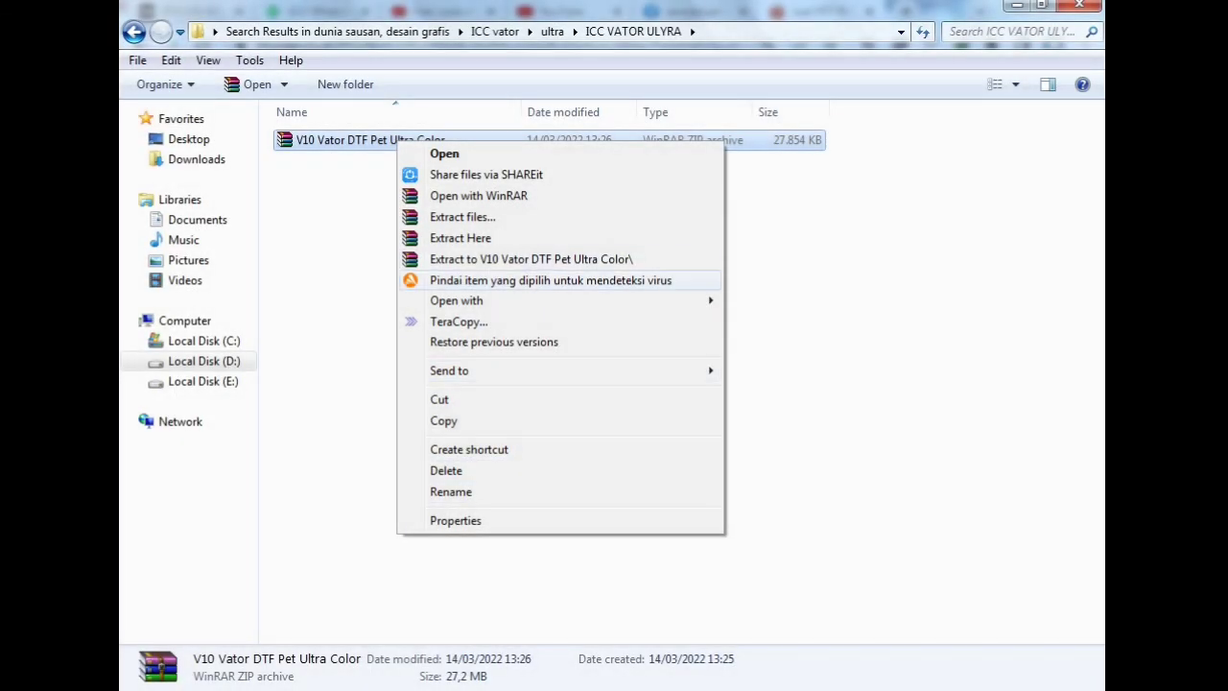
Step: In Windows Explorer, extract the V10 Vator DTF Pet Ultra Color archive into its current folder and widen the Name column
click(460, 238)
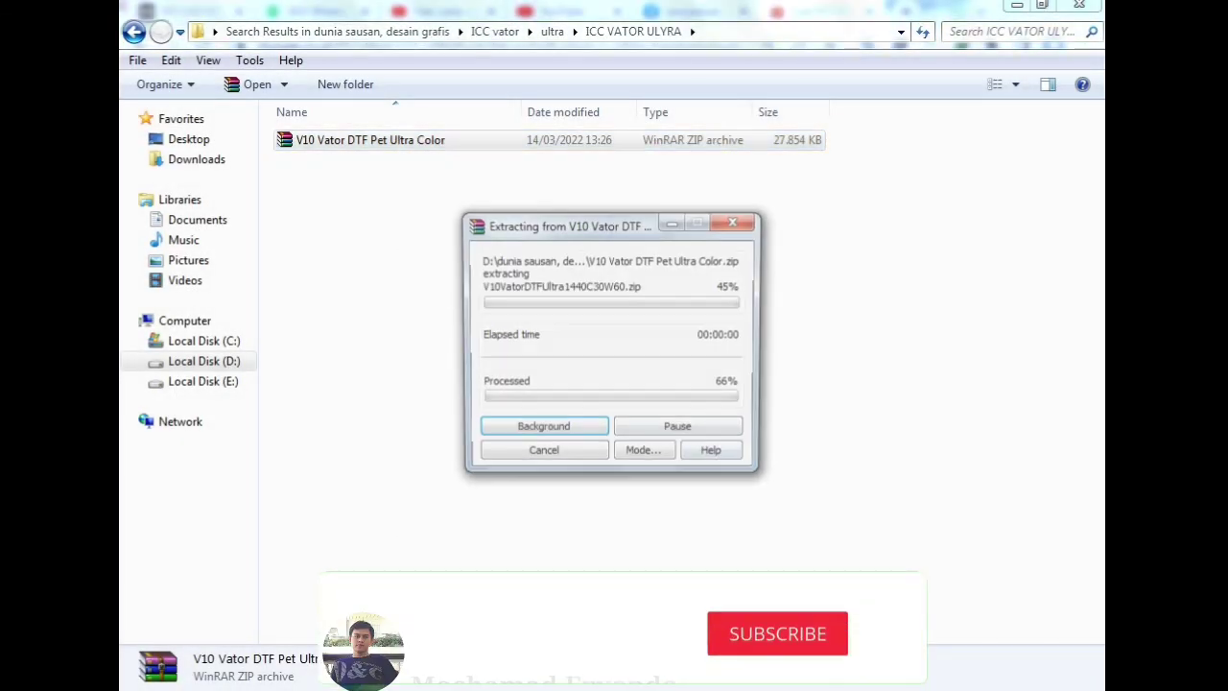
click(499, 316)
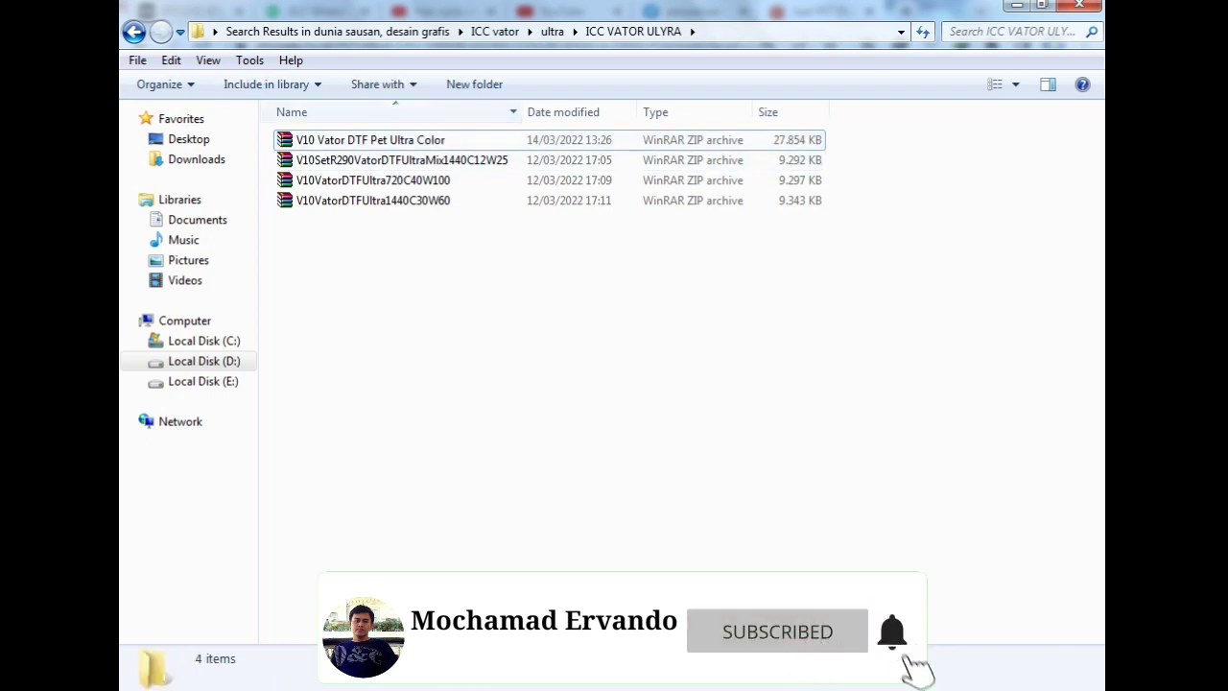
drag(522, 112, 610, 112)
Step: Extract the V10SetR290VatorDTFUltraMix1440C12W25 archive into the current folder
click(480, 161)
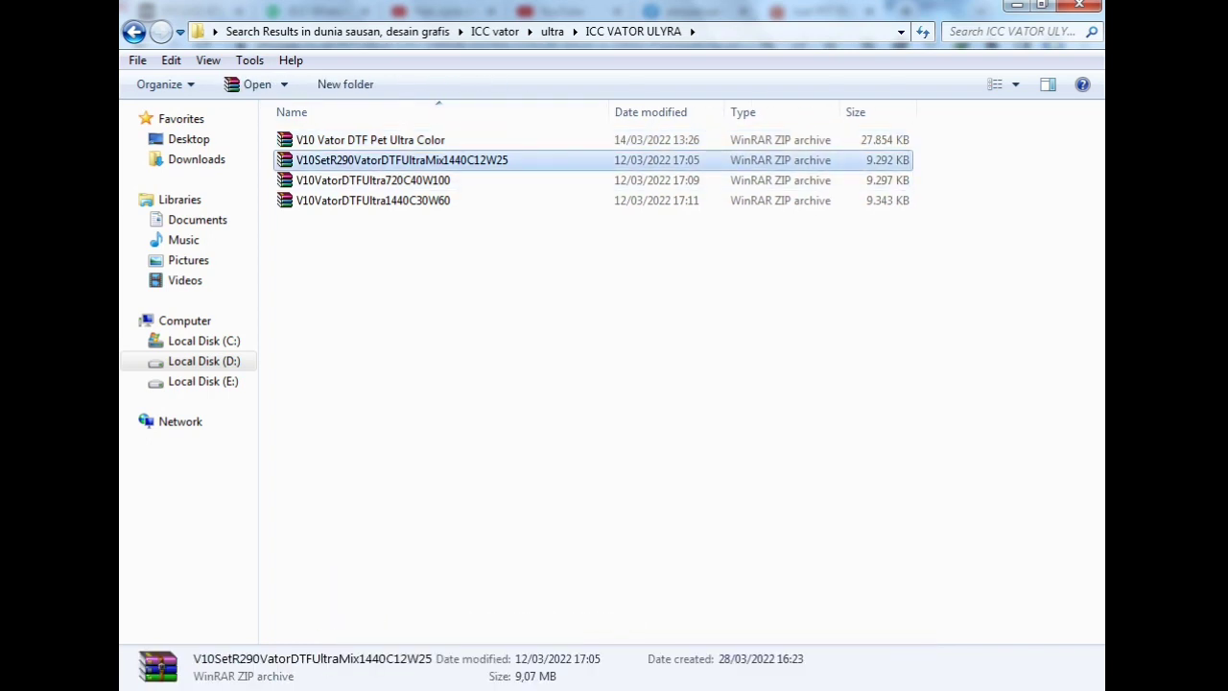
right_click(389, 160)
click(443, 259)
click(537, 326)
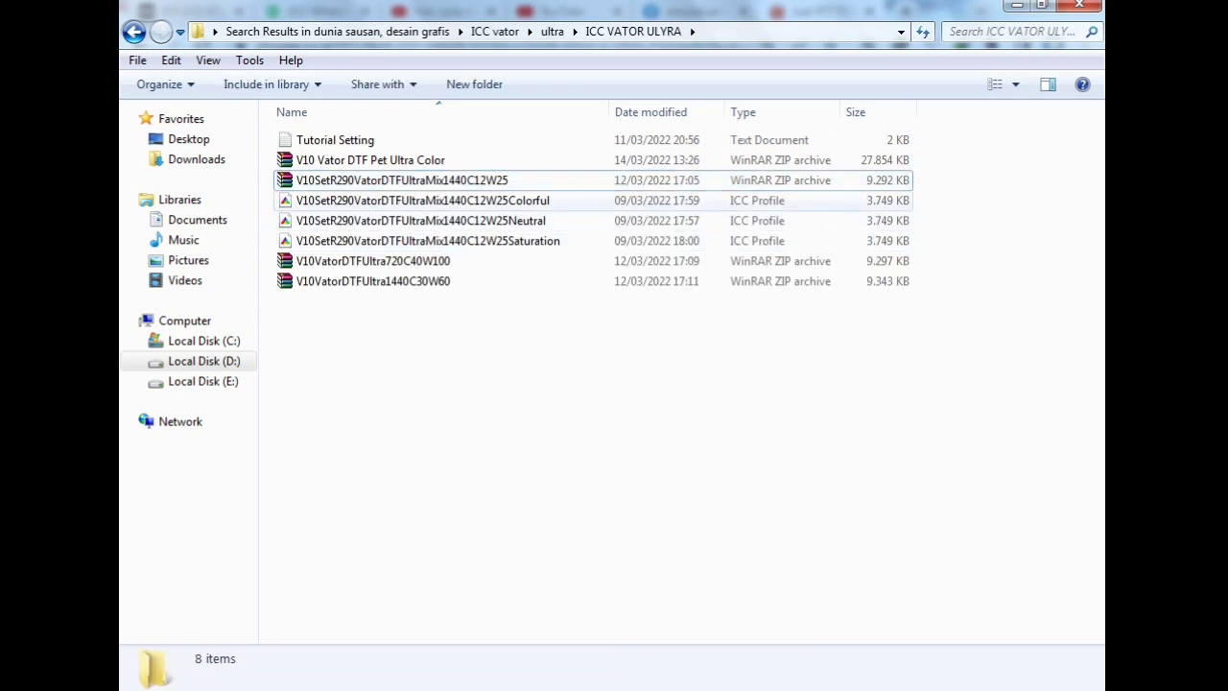
Step: Copy the Colorful, Neutral and Saturation ICC profiles of V10SetR290VatorDTFUltraMix1440C12W25
click(460, 221)
click(461, 241)
click(460, 200)
shift+click(460, 241)
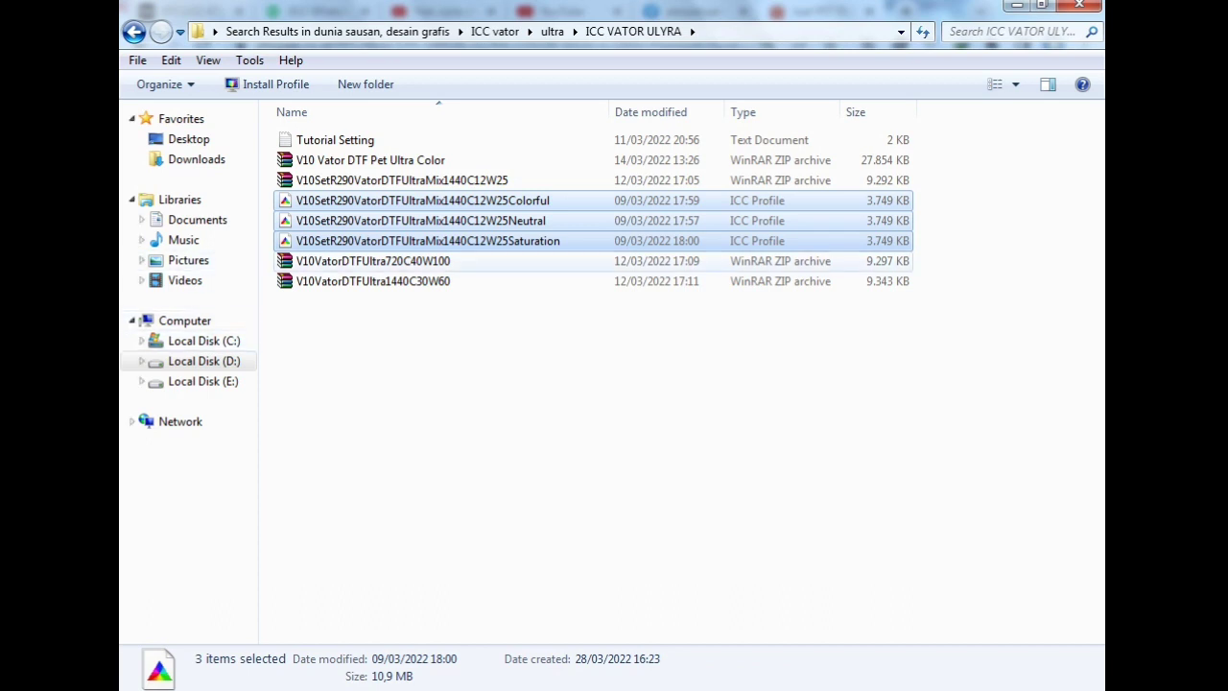
right_click(518, 240)
click(547, 486)
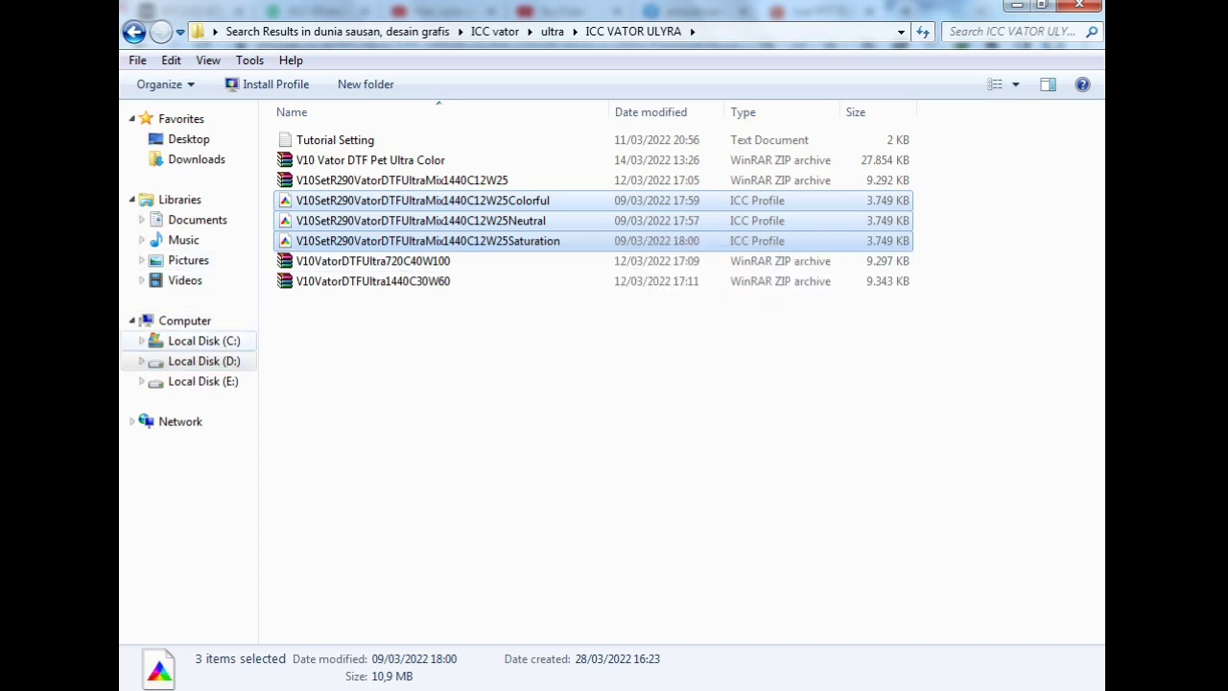
Step: Paste the three copied ICC profiles into C:\Acrorip\Profile\Cmyk and close the copy window
click(204, 341)
double_click(314, 160)
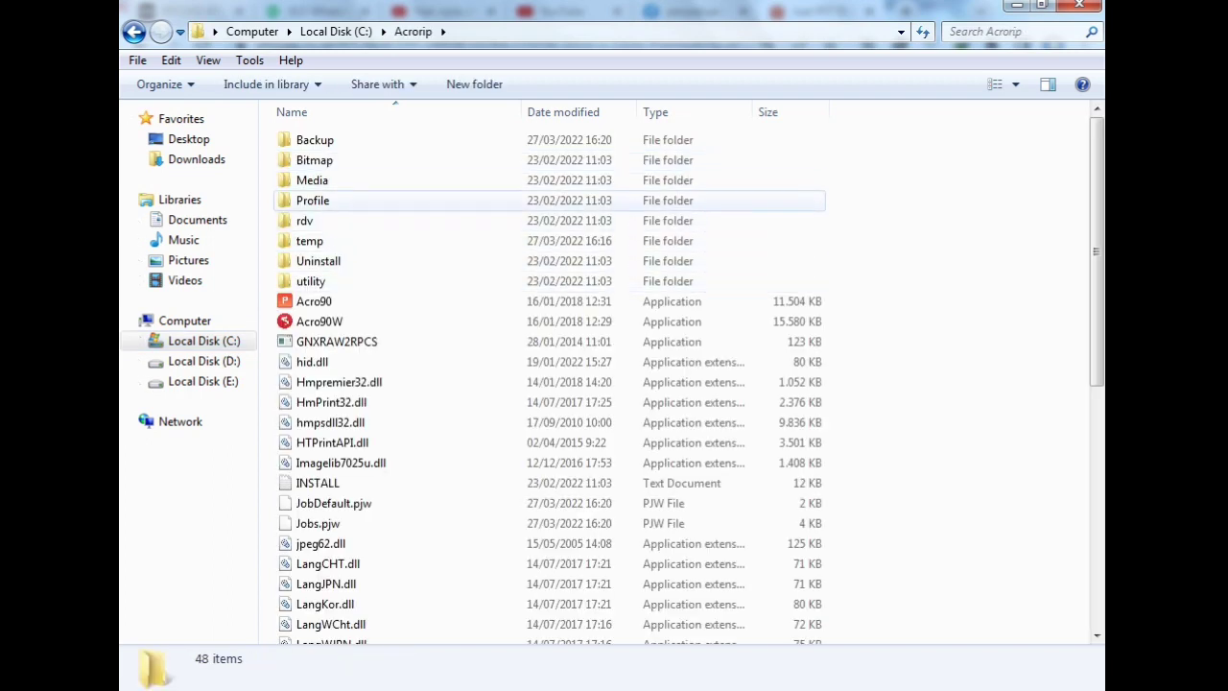
double_click(313, 201)
double_click(317, 140)
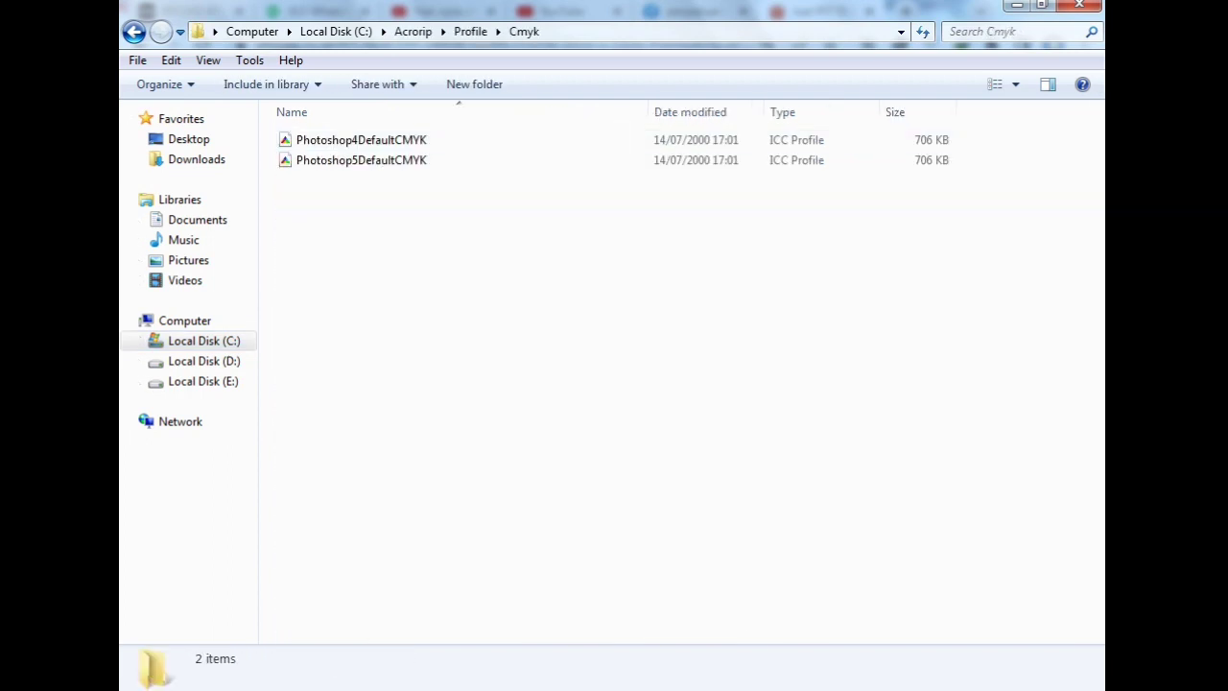
right_click(385, 302)
click(430, 435)
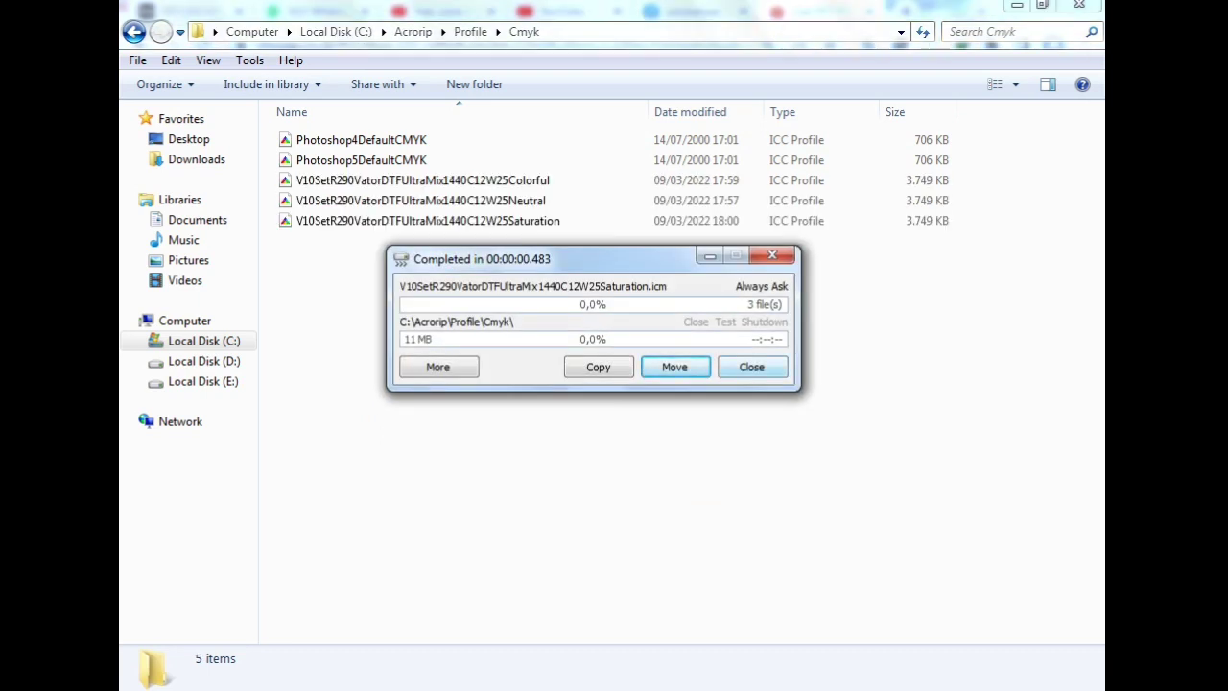
click(752, 367)
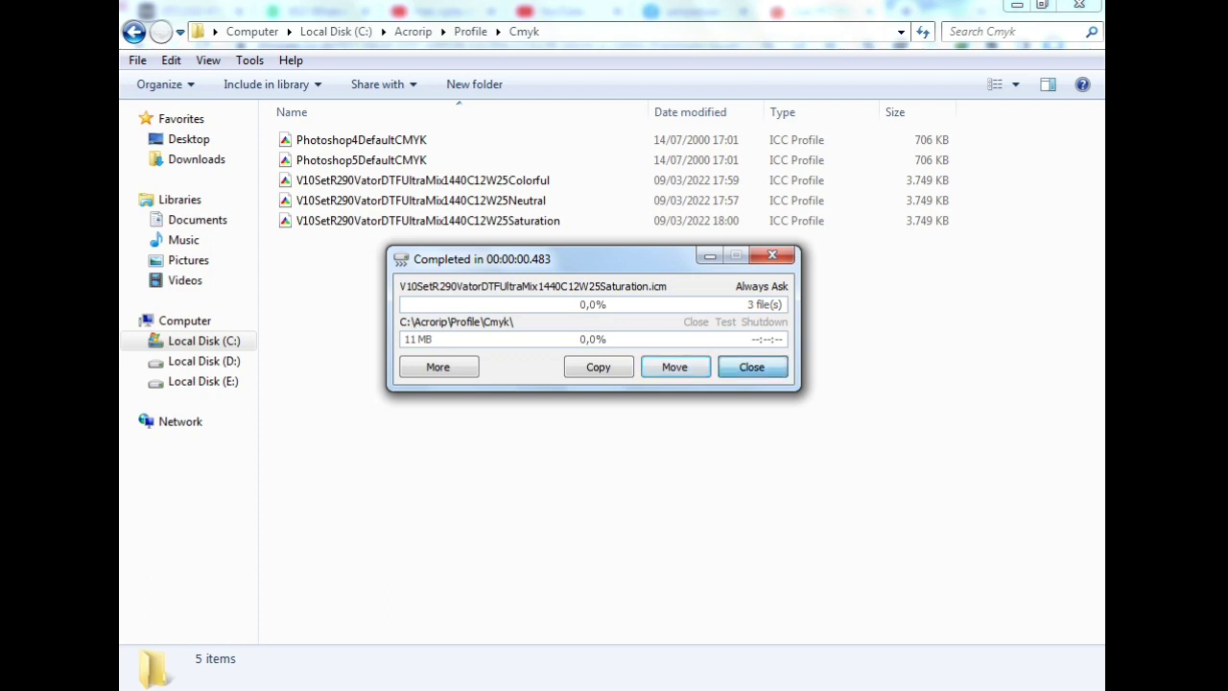
key(Return)
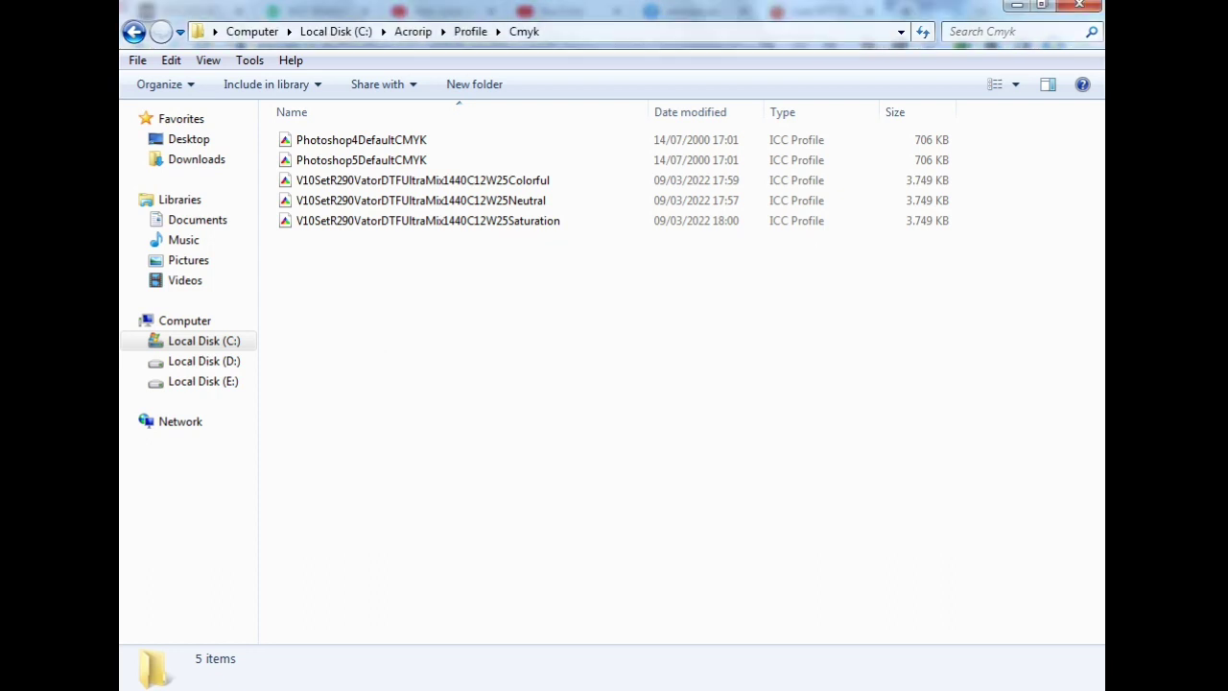
Step: In PartnerRIP Pro, set the output ICC profile to V10SetR290VatorDTFUltraMix1440C12W25Neutral.icm and the ink limits to 12% color and 25% white
click(797, 645)
click(875, 624)
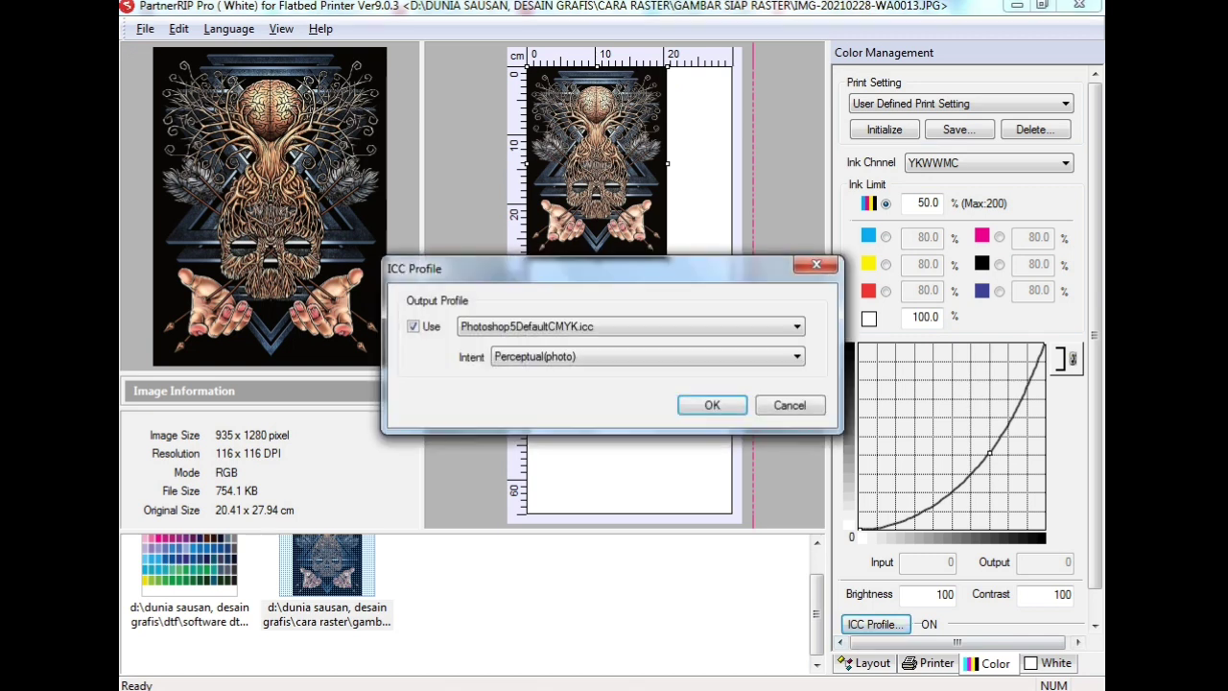
click(632, 326)
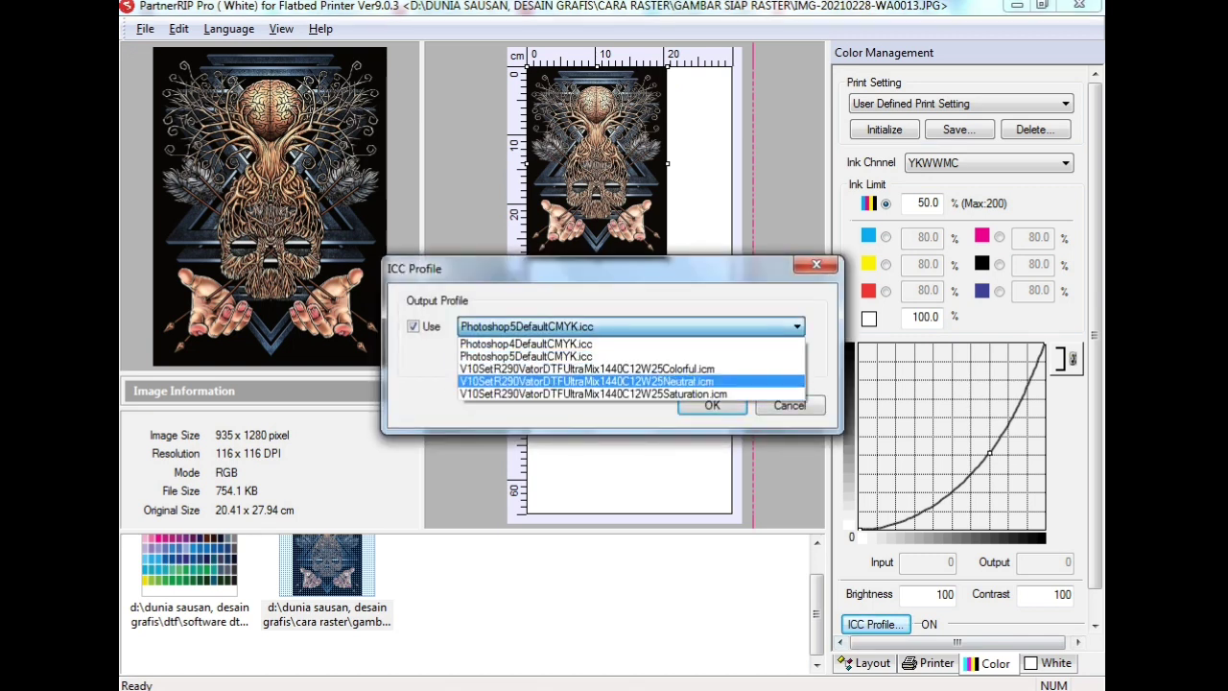
click(585, 381)
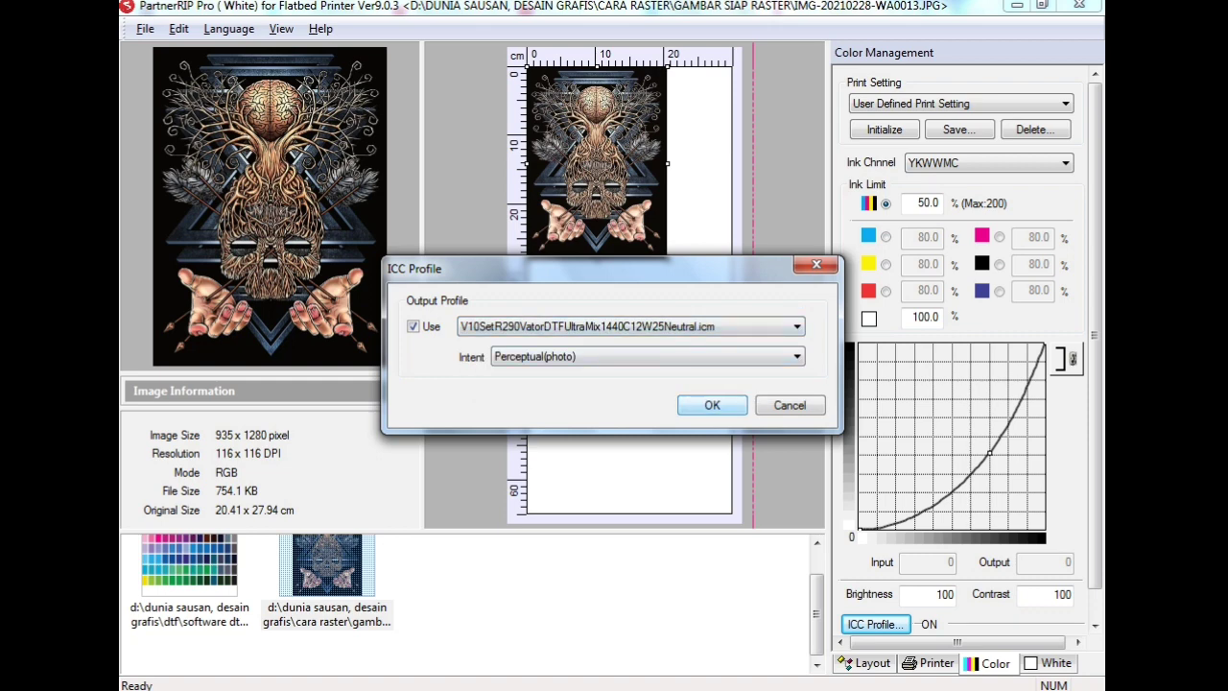
key(Return)
double_click(927, 204)
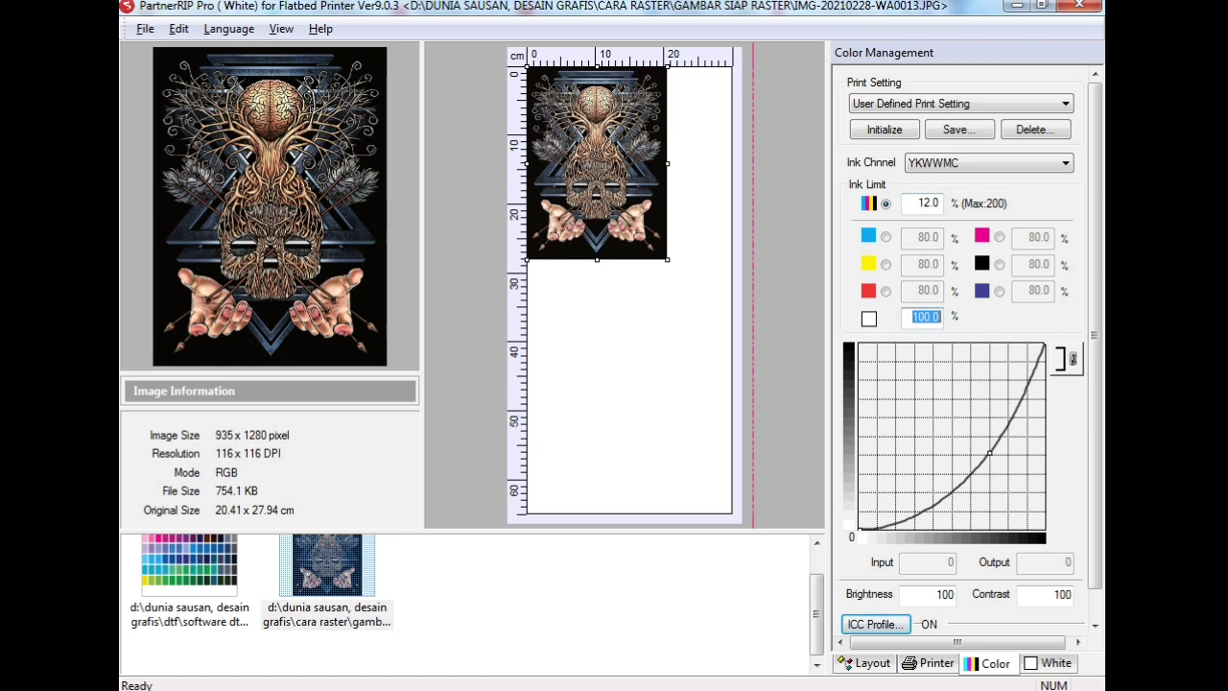
Step: Set the printer model to Stylus Photo R290 in the printer settings
click(928, 663)
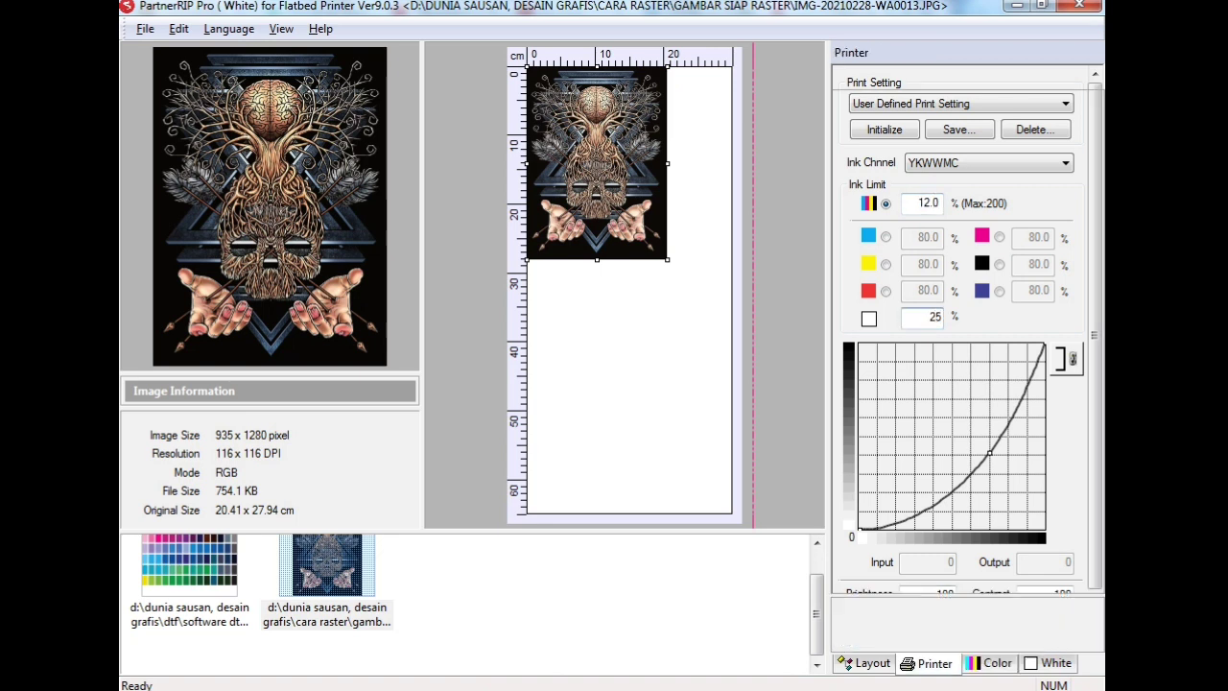
click(1028, 117)
click(1095, 117)
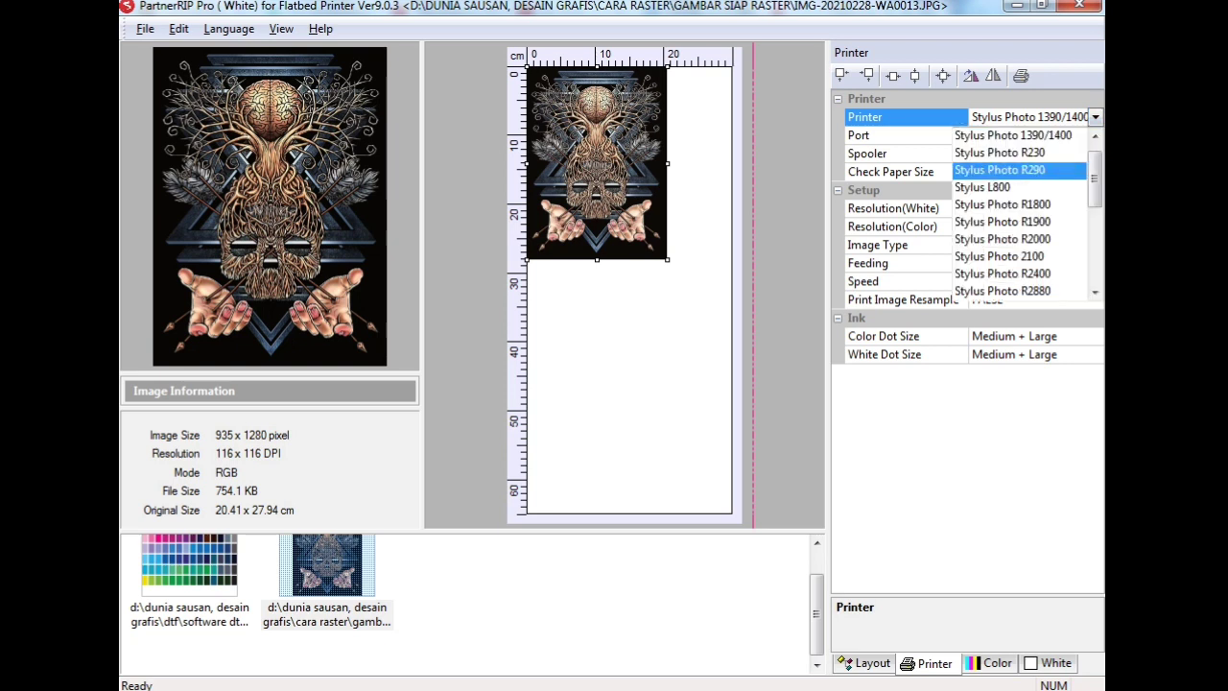
click(1000, 170)
Step: Set both the white and the color resolution to 1440 x 1440 DPI
click(1029, 209)
click(1094, 209)
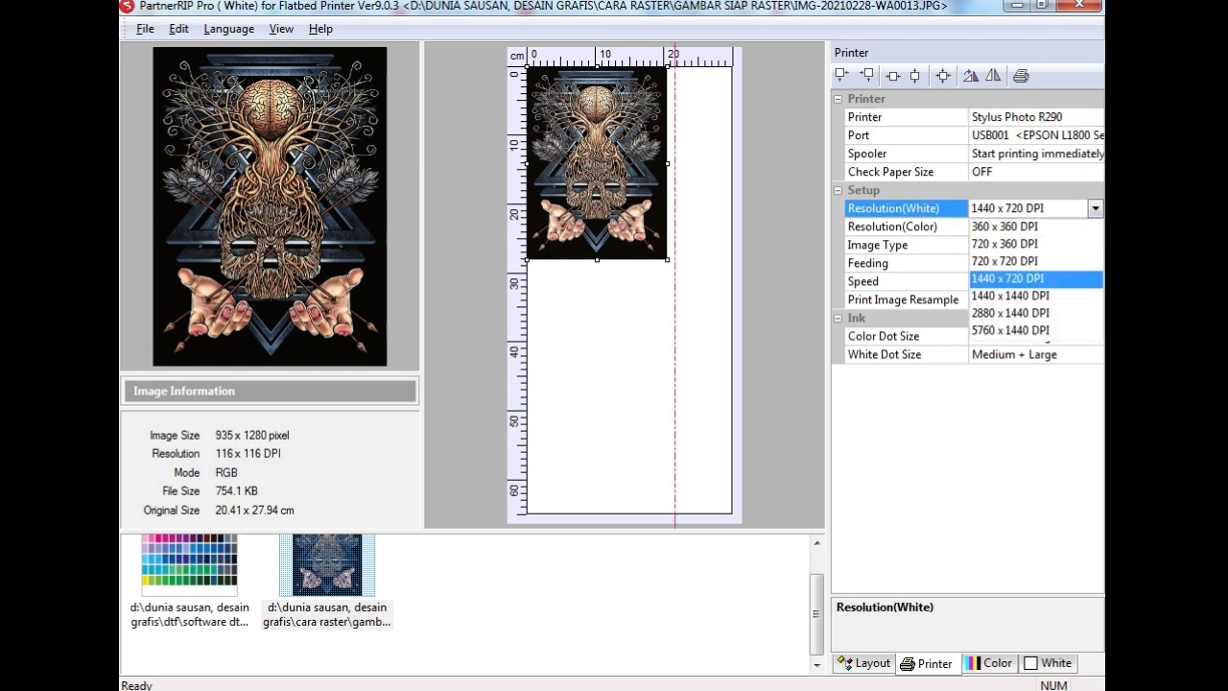
click(1007, 295)
click(892, 225)
click(1095, 225)
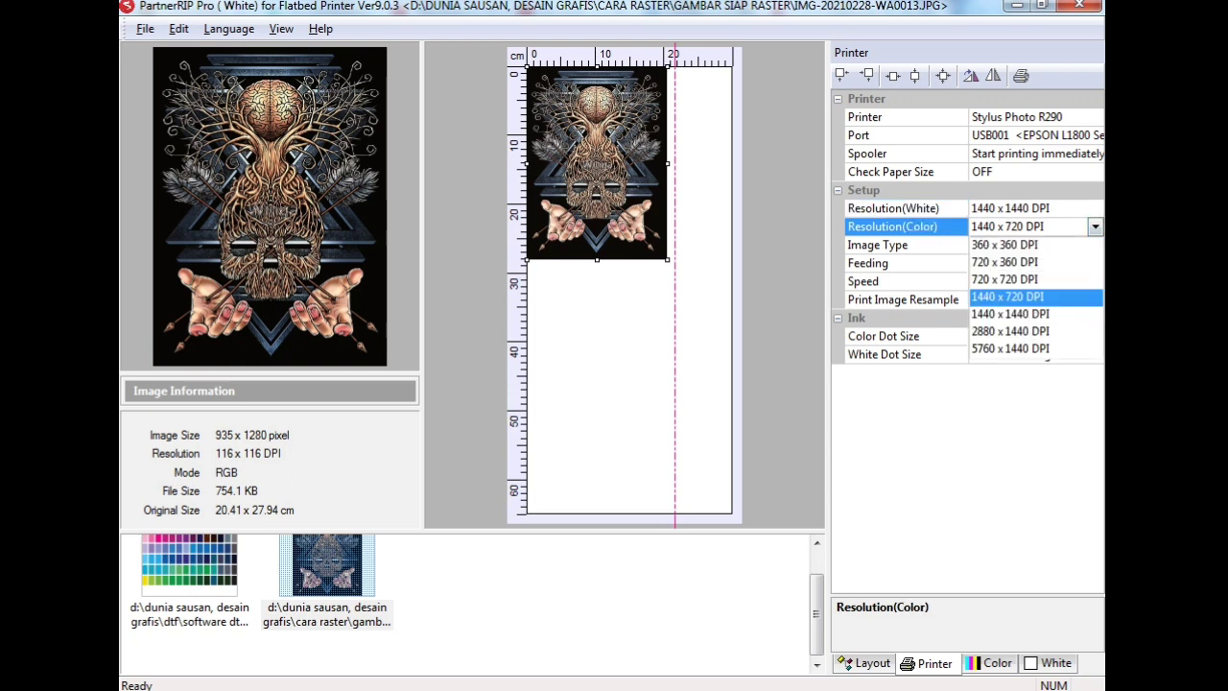
click(1010, 314)
Step: Set both the color dot size and the white dot size to Mix
click(1028, 336)
click(1095, 335)
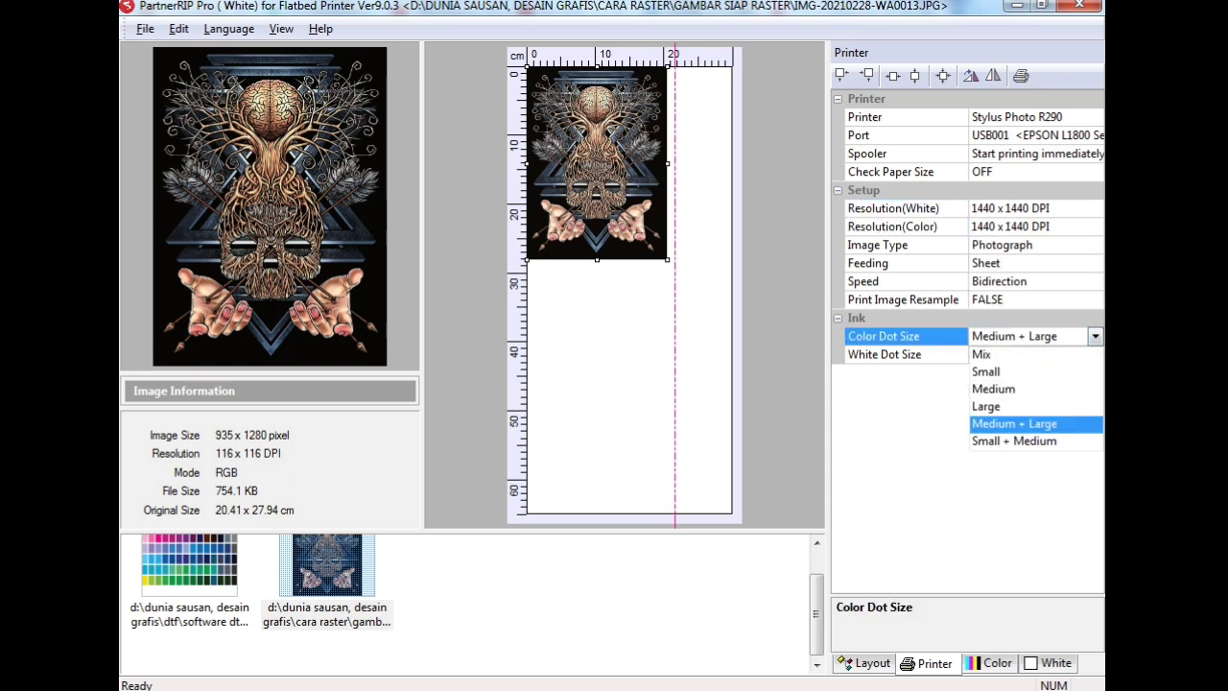
click(981, 354)
click(892, 354)
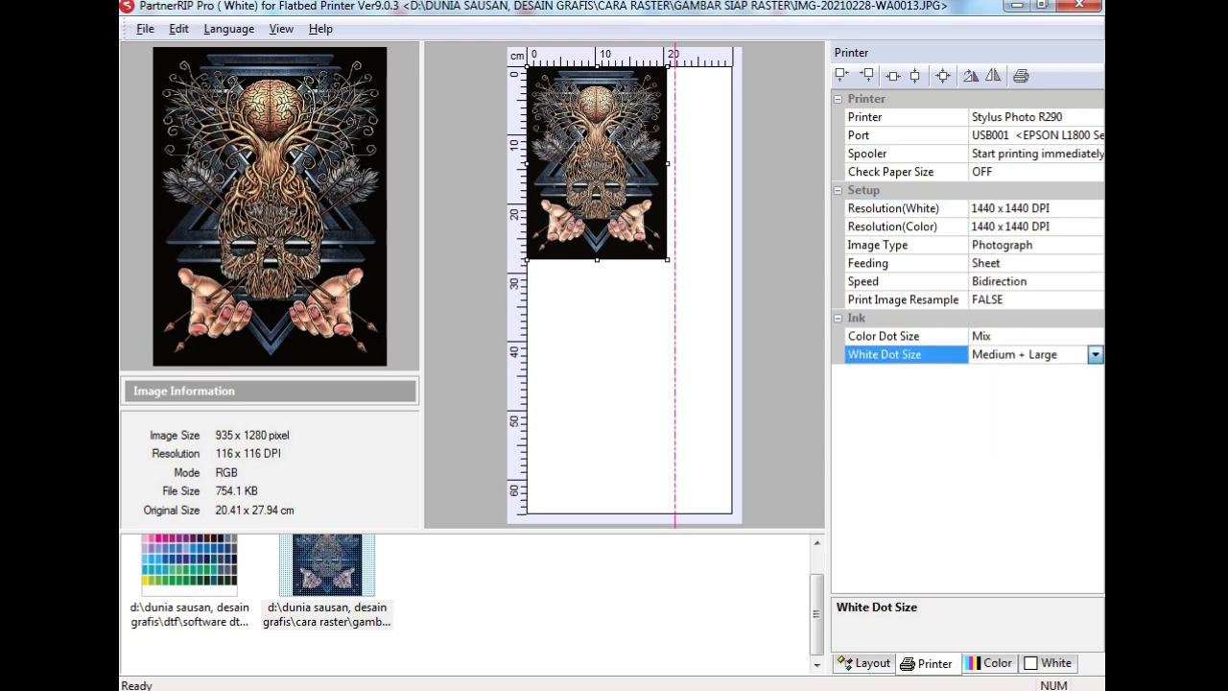
click(1094, 354)
click(980, 371)
Step: Review the ink limits in color management and the white layer generation options
click(990, 663)
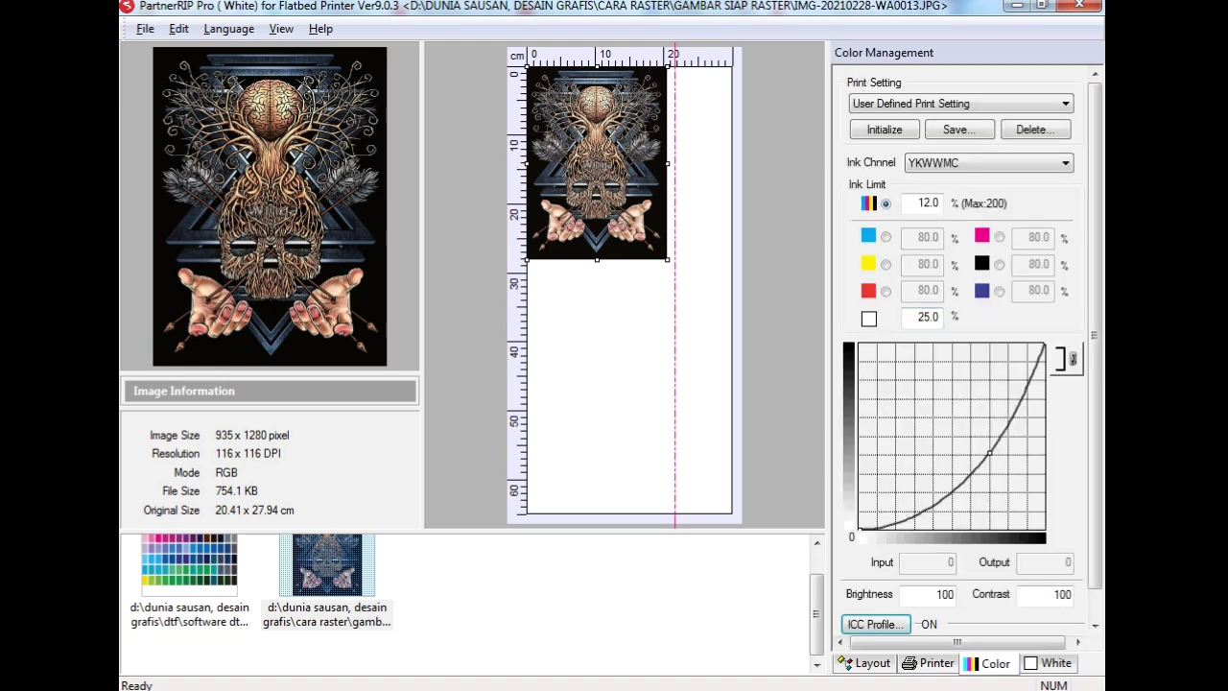
click(1052, 662)
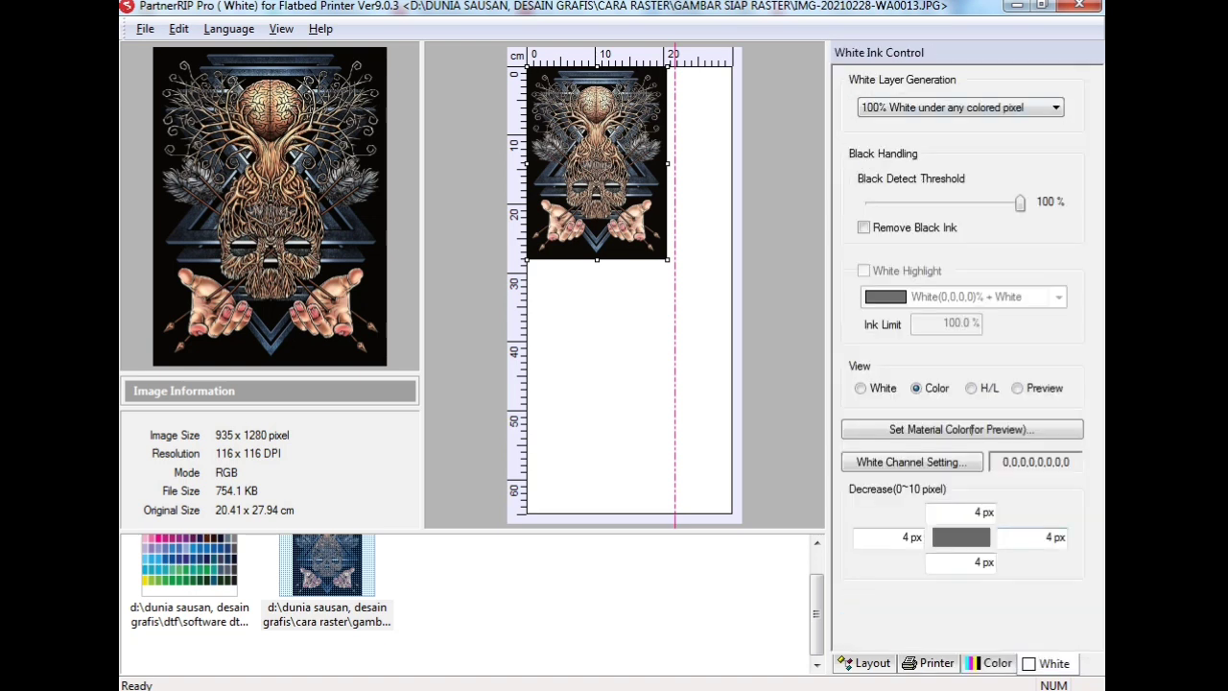
click(1055, 107)
click(1055, 107)
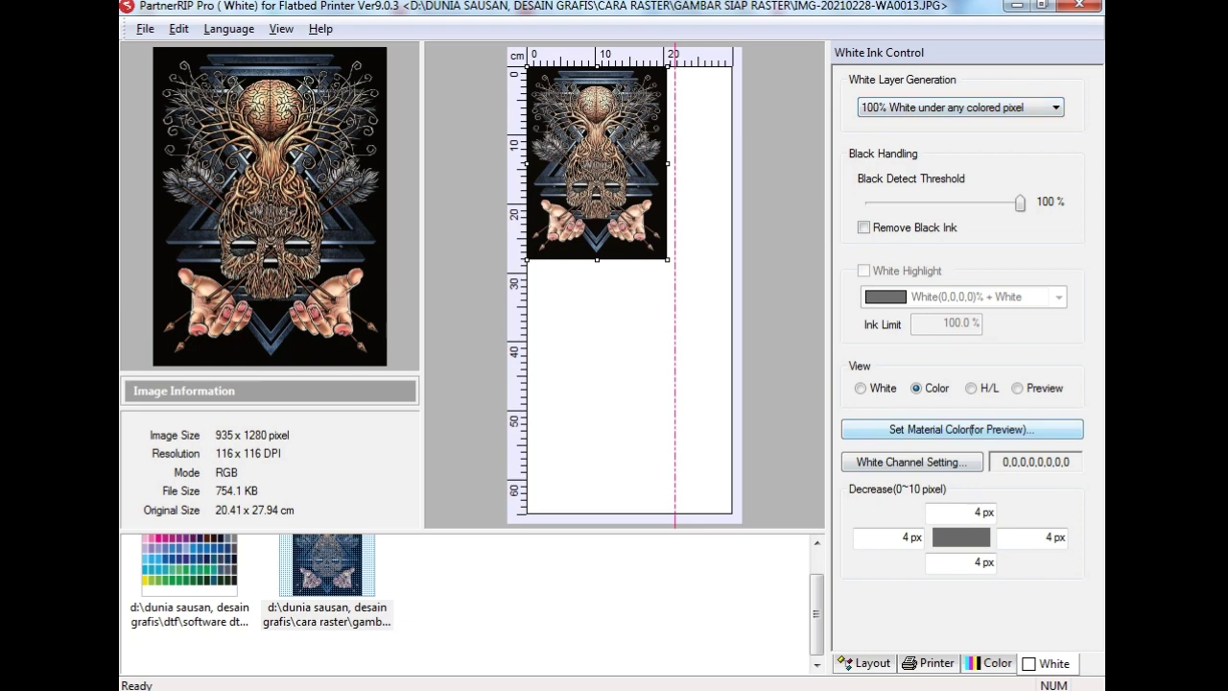
Step: Review the print settings summary for the skull image, then close it without printing
click(145, 28)
click(86, 275)
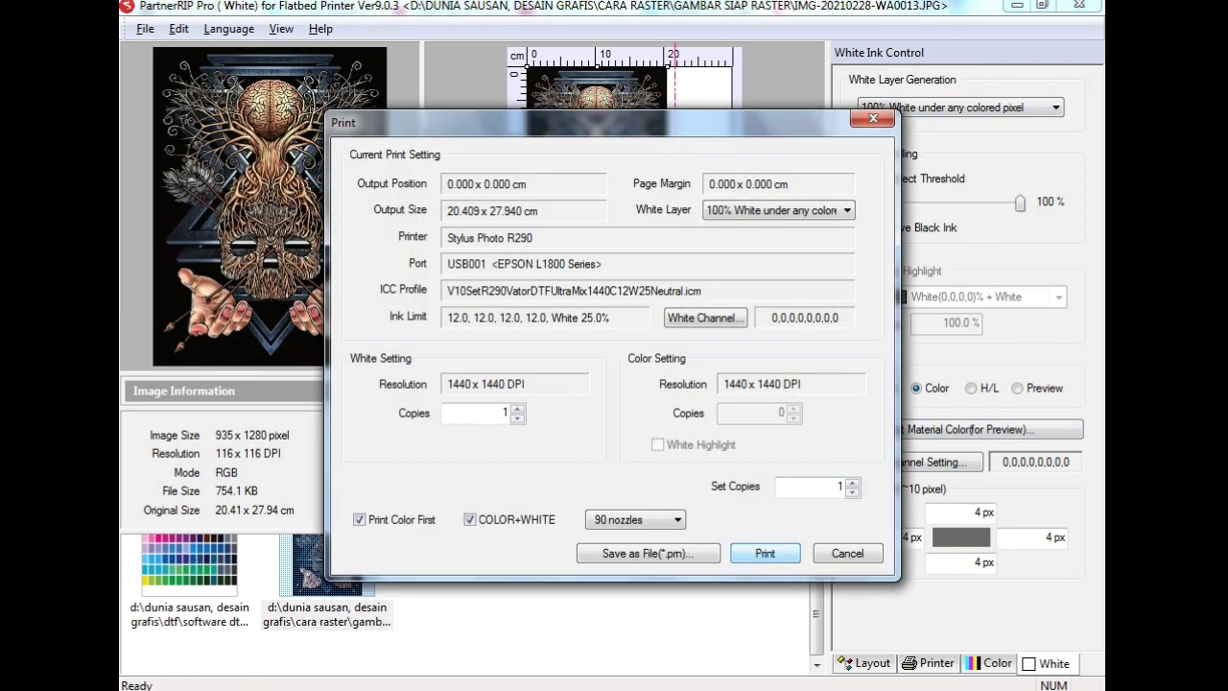
click(848, 553)
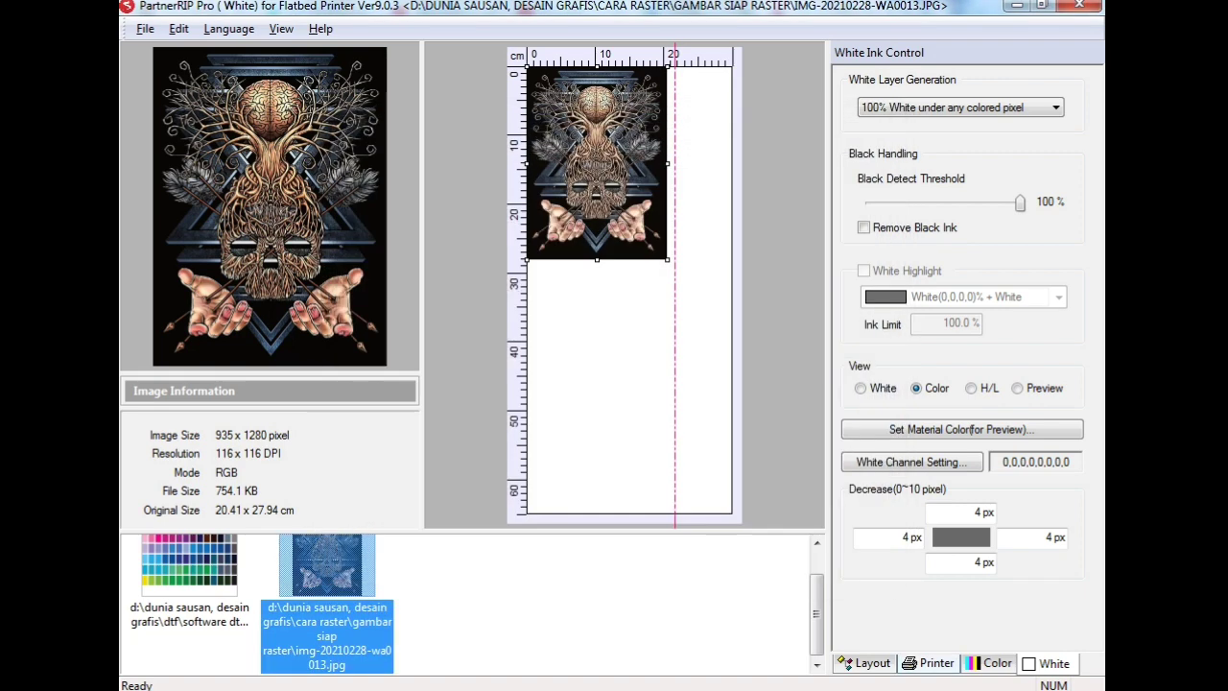
Step: Set the output ICC profile to V10SetR290VatorDTFUltraMix1440C12W25Saturation.icm in color management
click(928, 663)
click(988, 662)
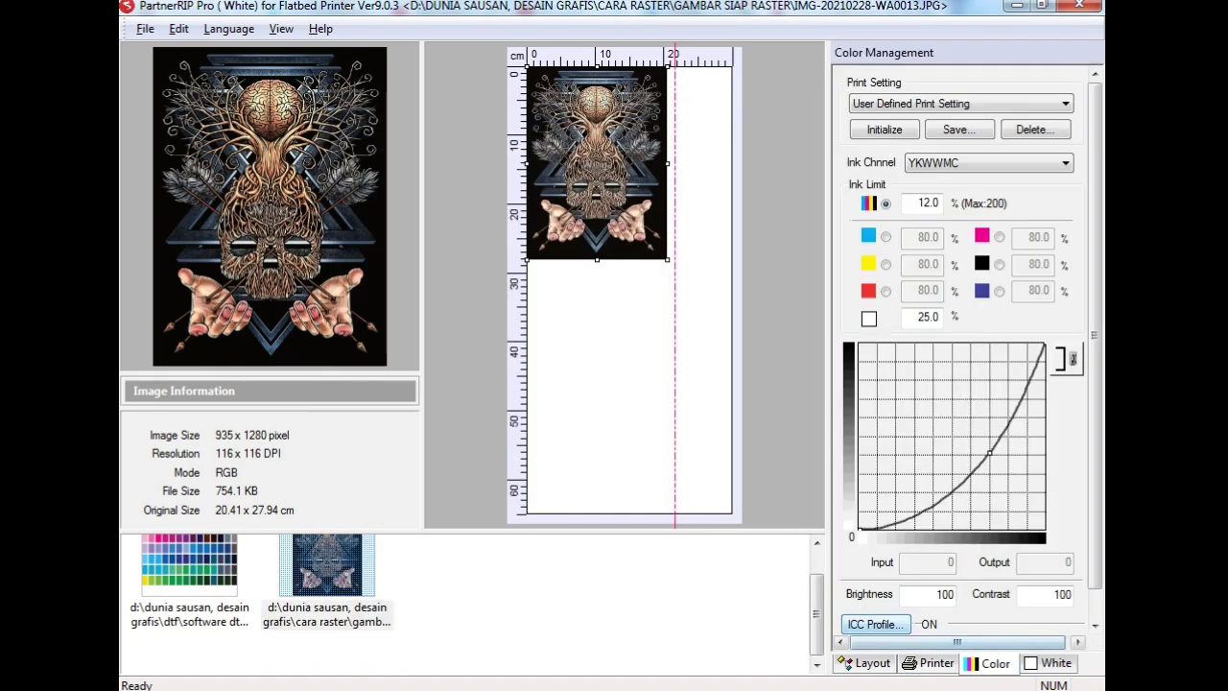
click(875, 623)
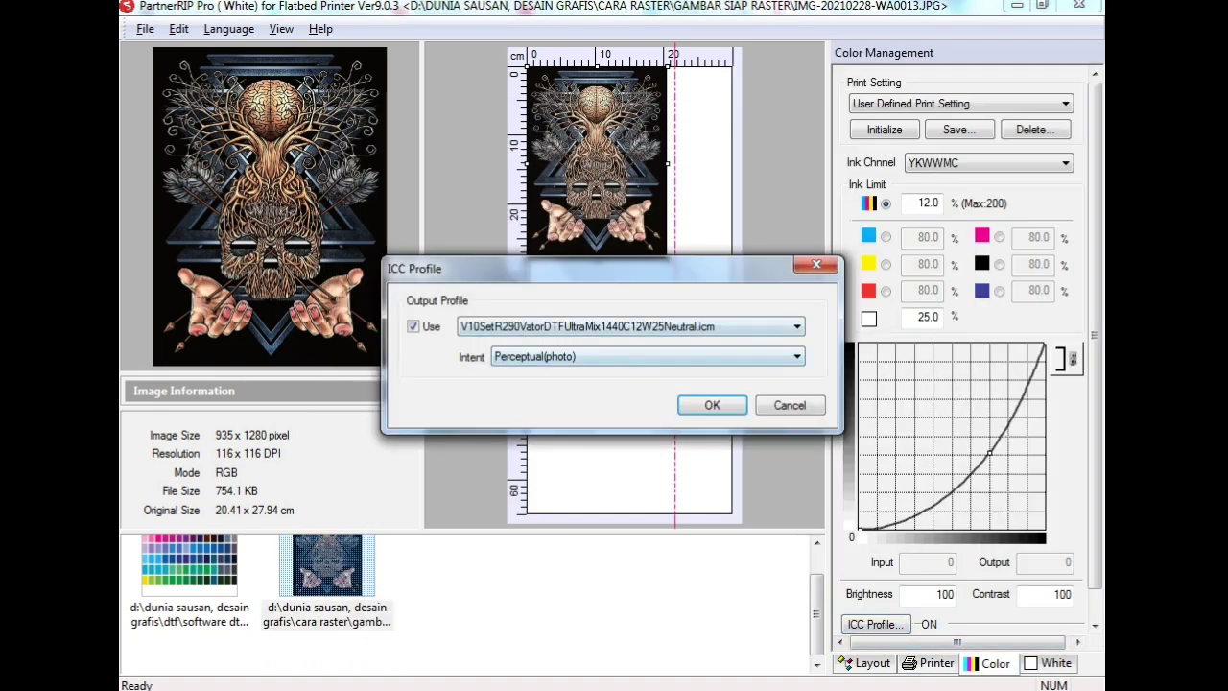
click(710, 327)
click(700, 394)
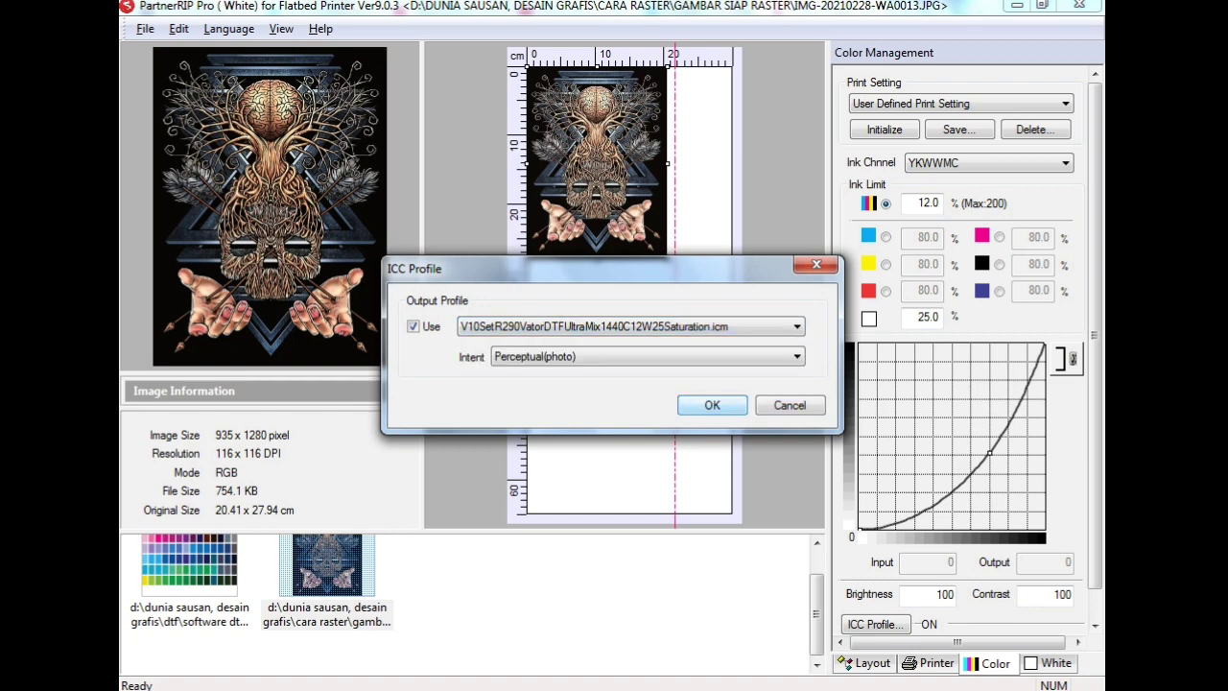
click(712, 405)
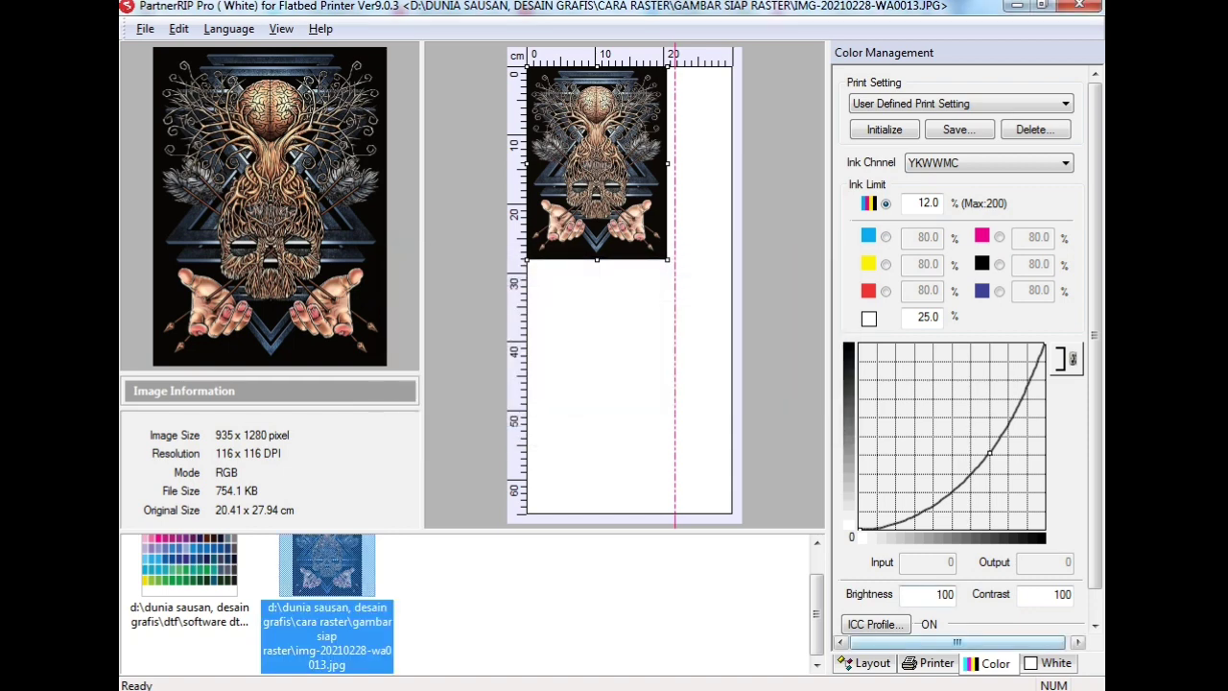
Step: Check the color management and white ink settings and the ICC profile in the print summary, without printing
click(929, 663)
click(993, 663)
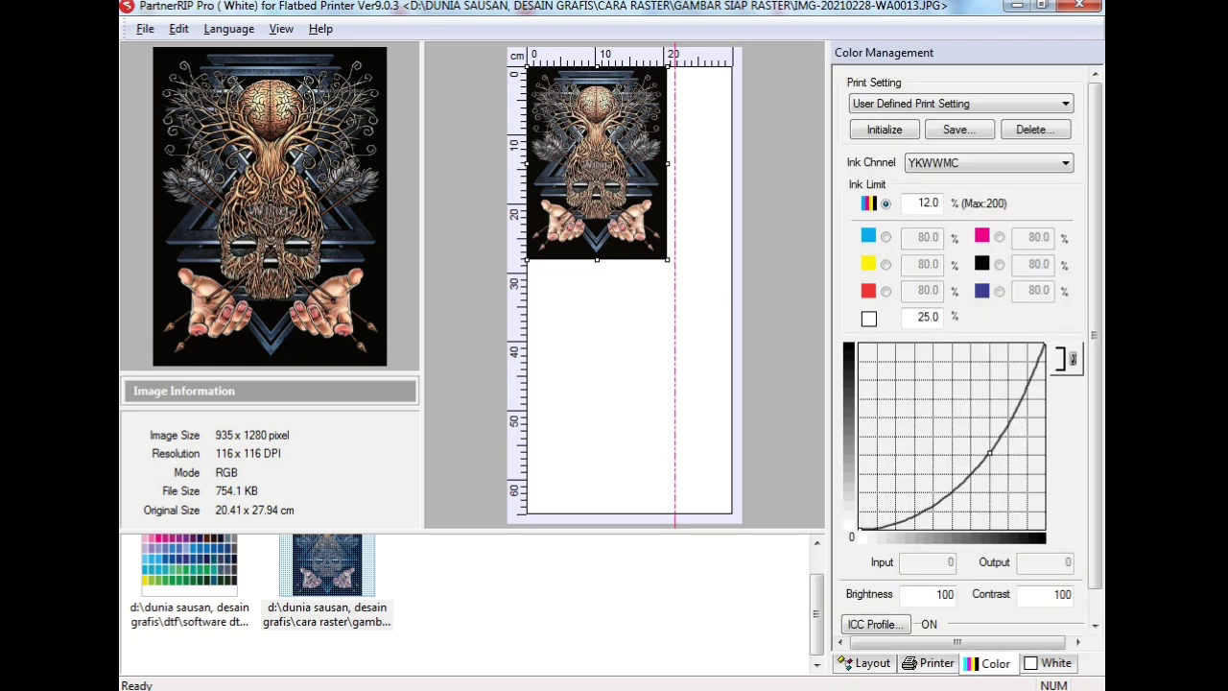
click(1049, 663)
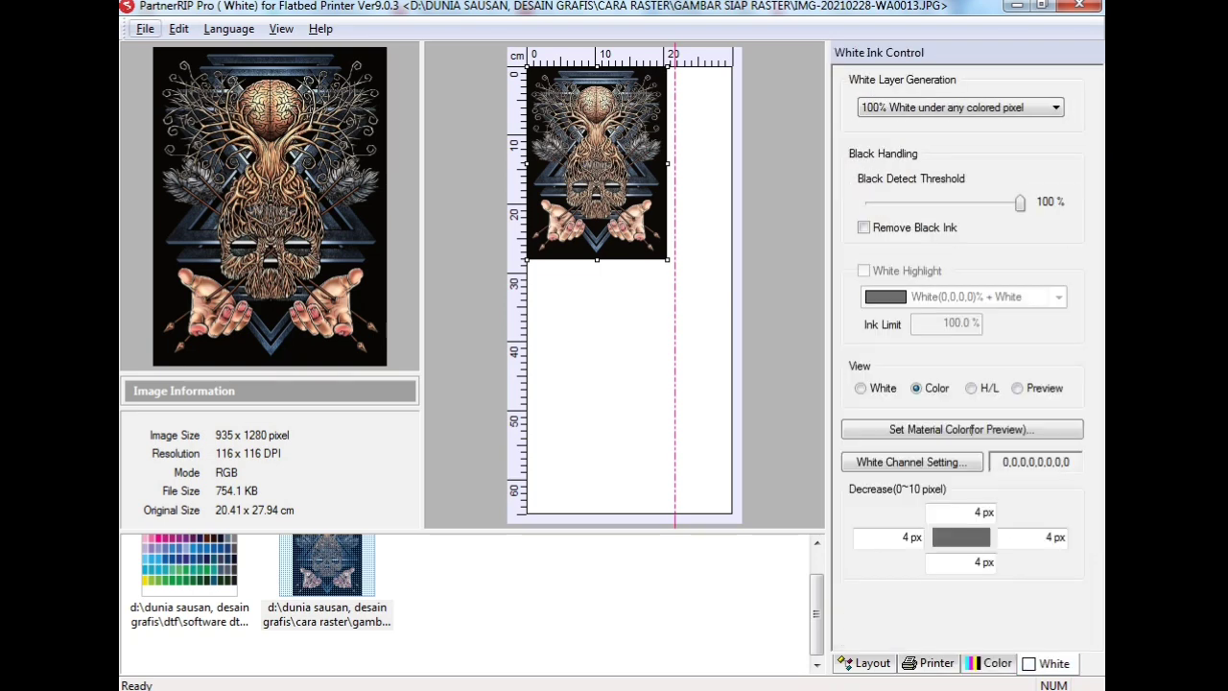
click(145, 29)
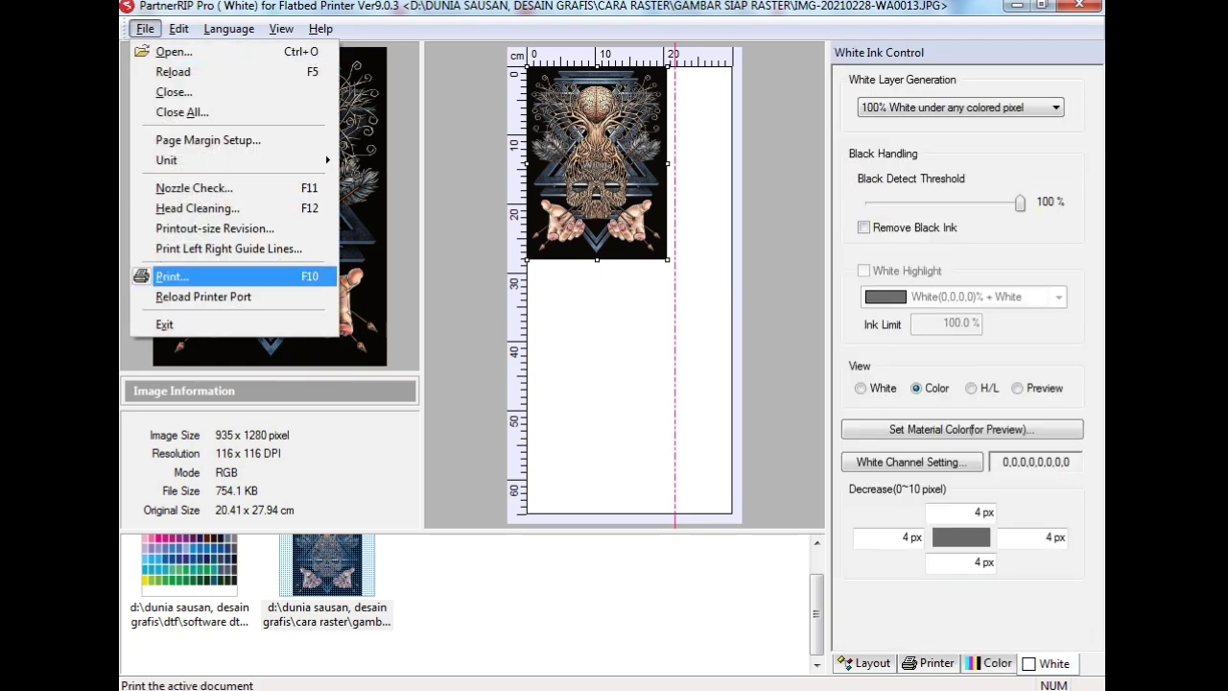
key(Return)
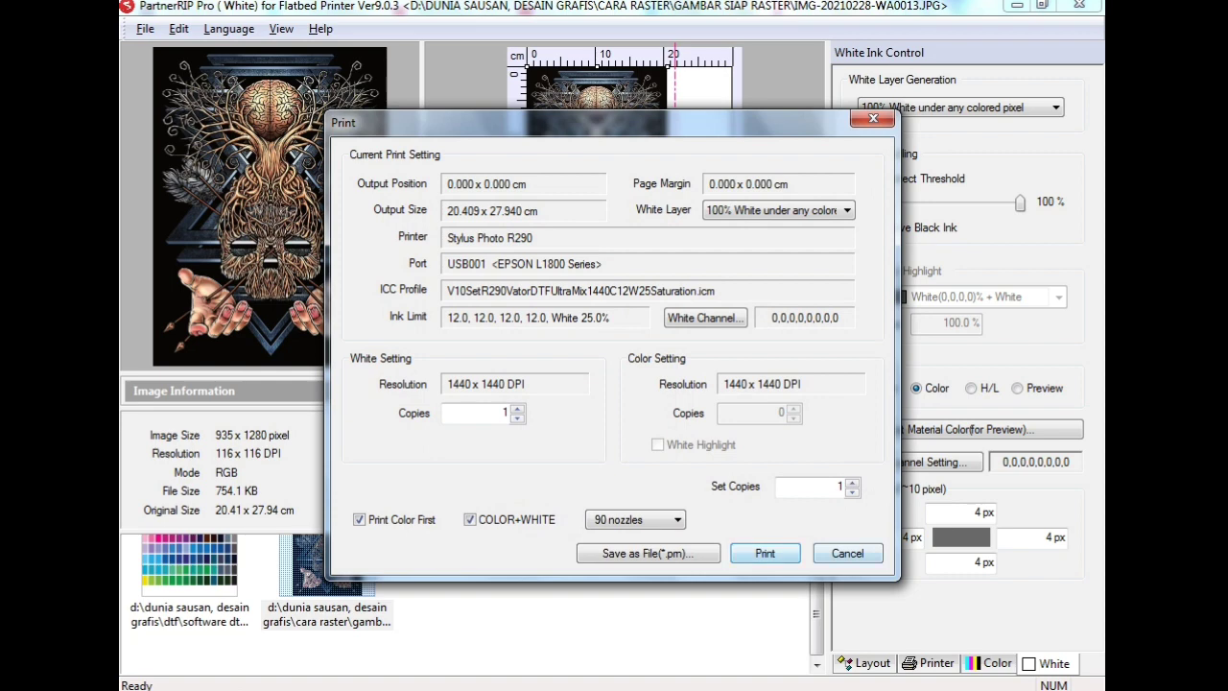
click(847, 552)
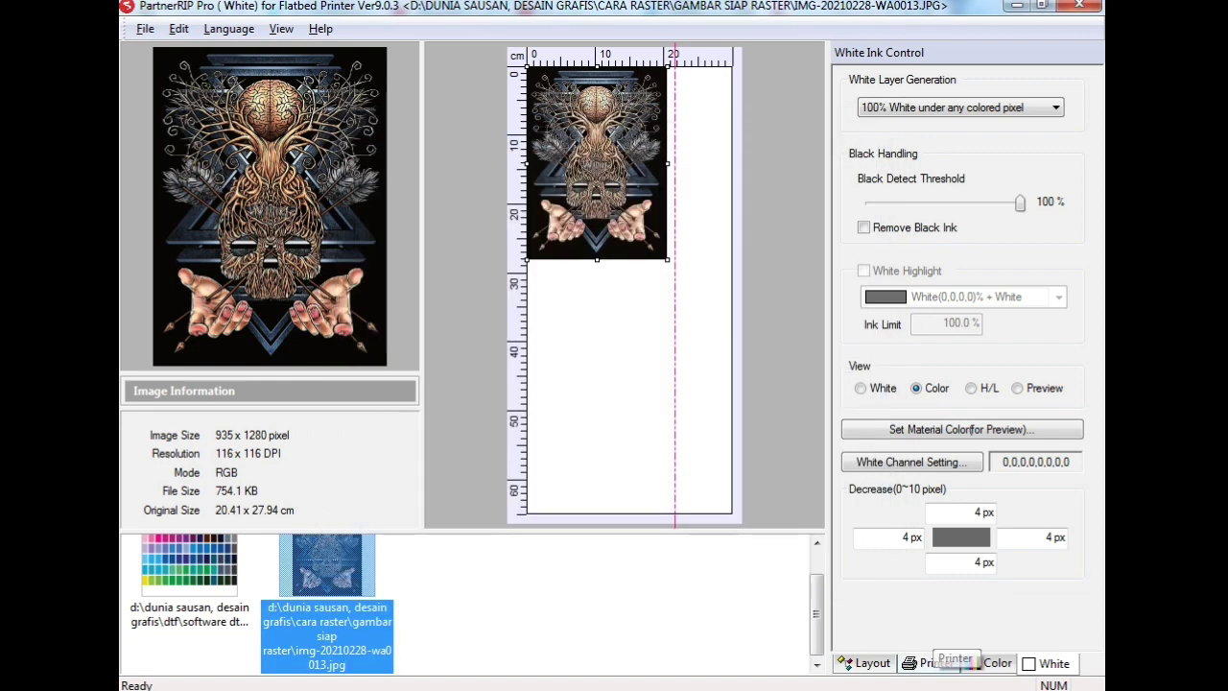
Step: Set the output ICC profile to V10SetR290VatorDTFUltraMix1440C12W25Colorful.icm in color management
click(929, 662)
click(988, 663)
click(874, 624)
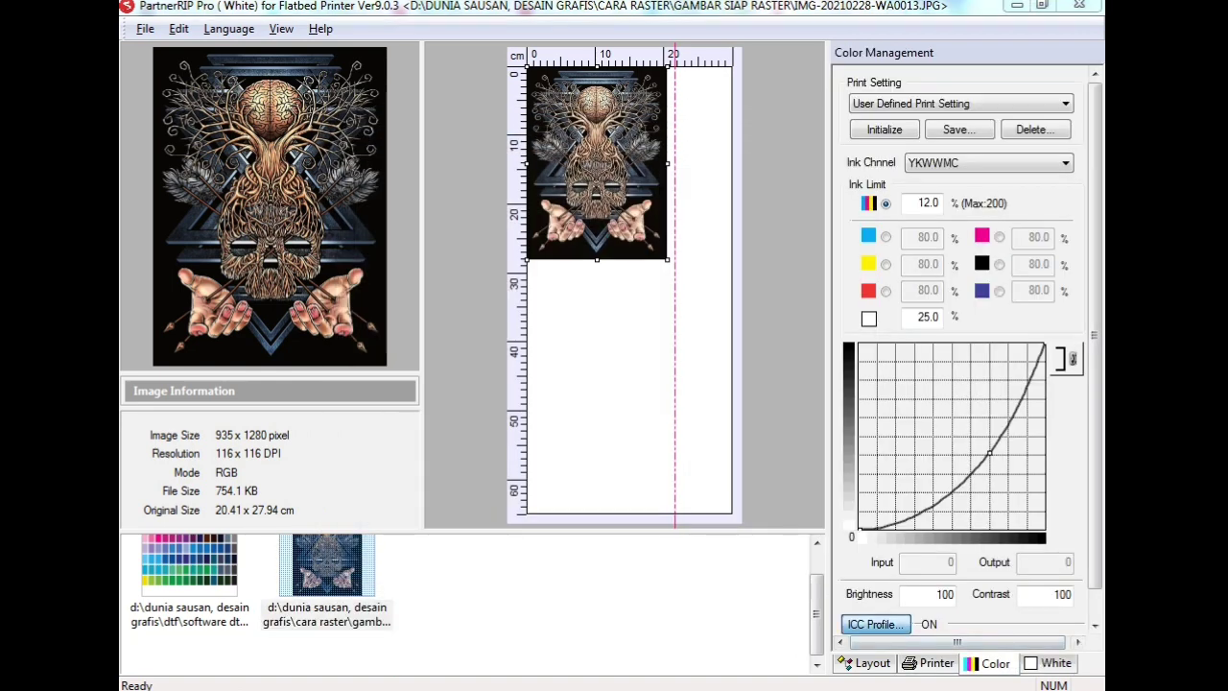
click(796, 326)
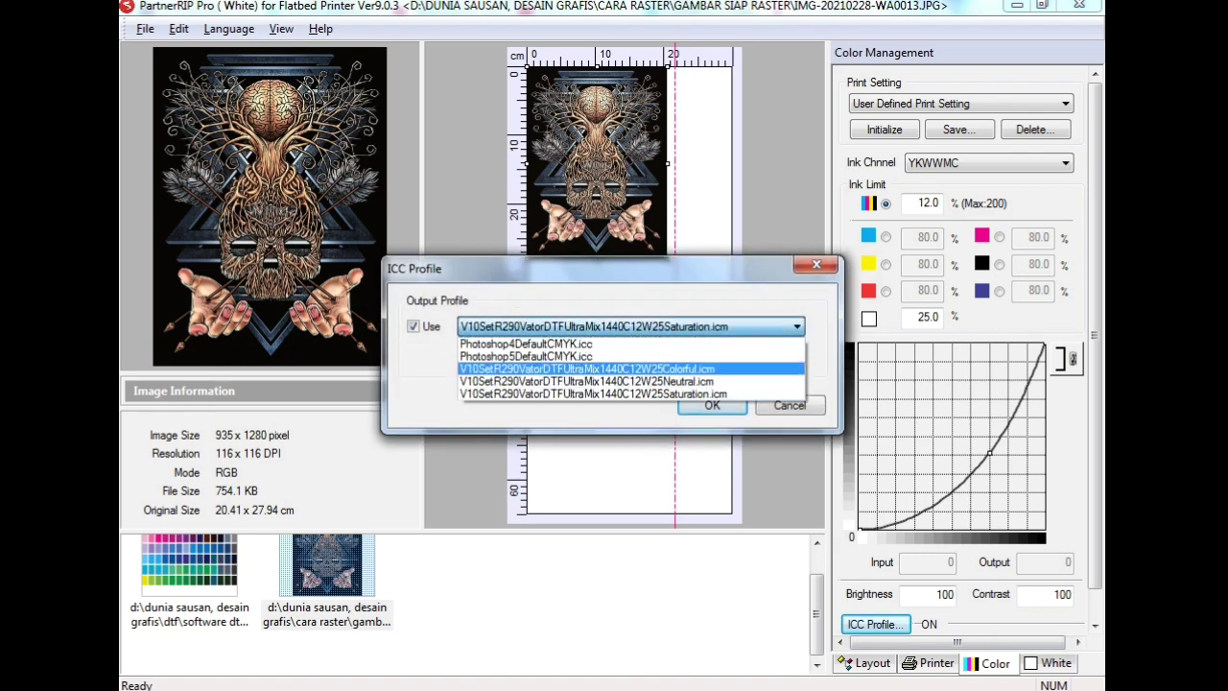
click(633, 368)
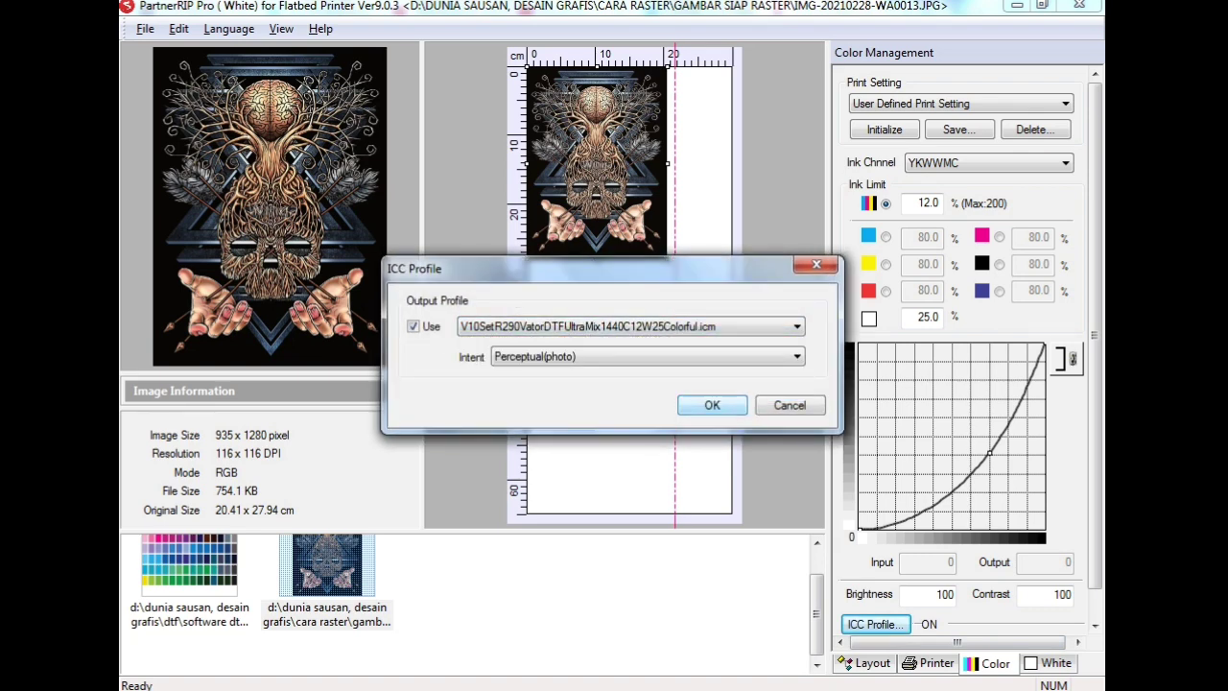
click(712, 406)
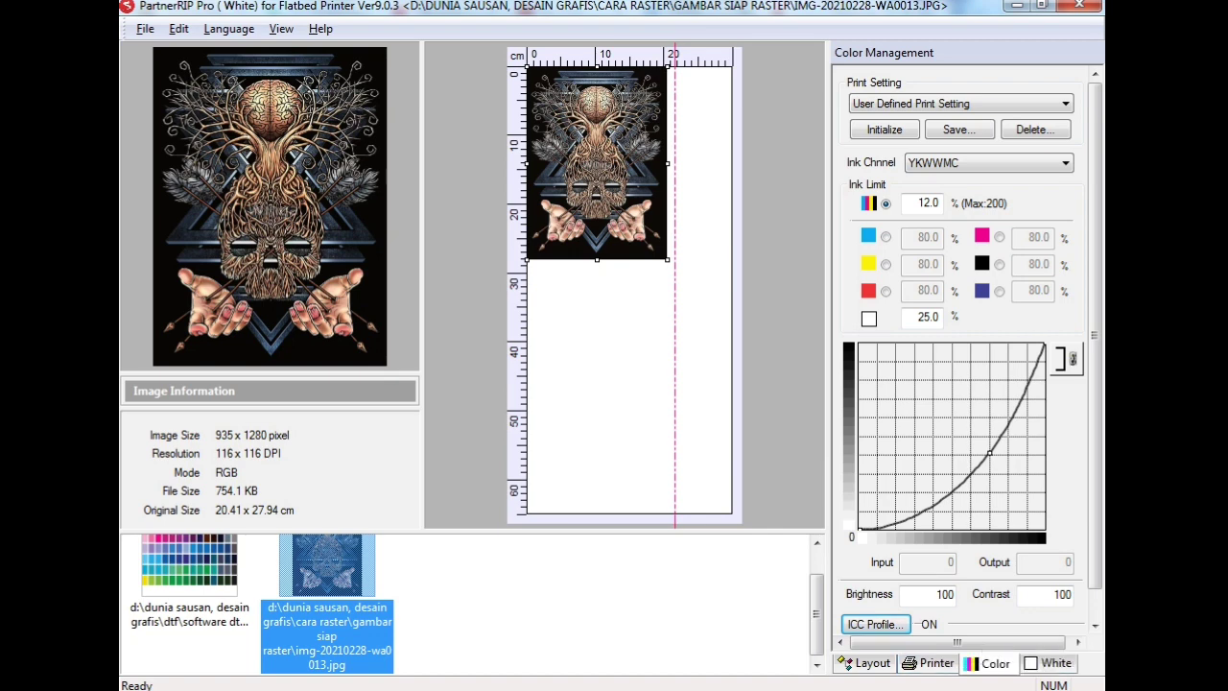
Step: Check the ICC profile, ink limits and resolutions in the print summary, and close it without printing
click(145, 29)
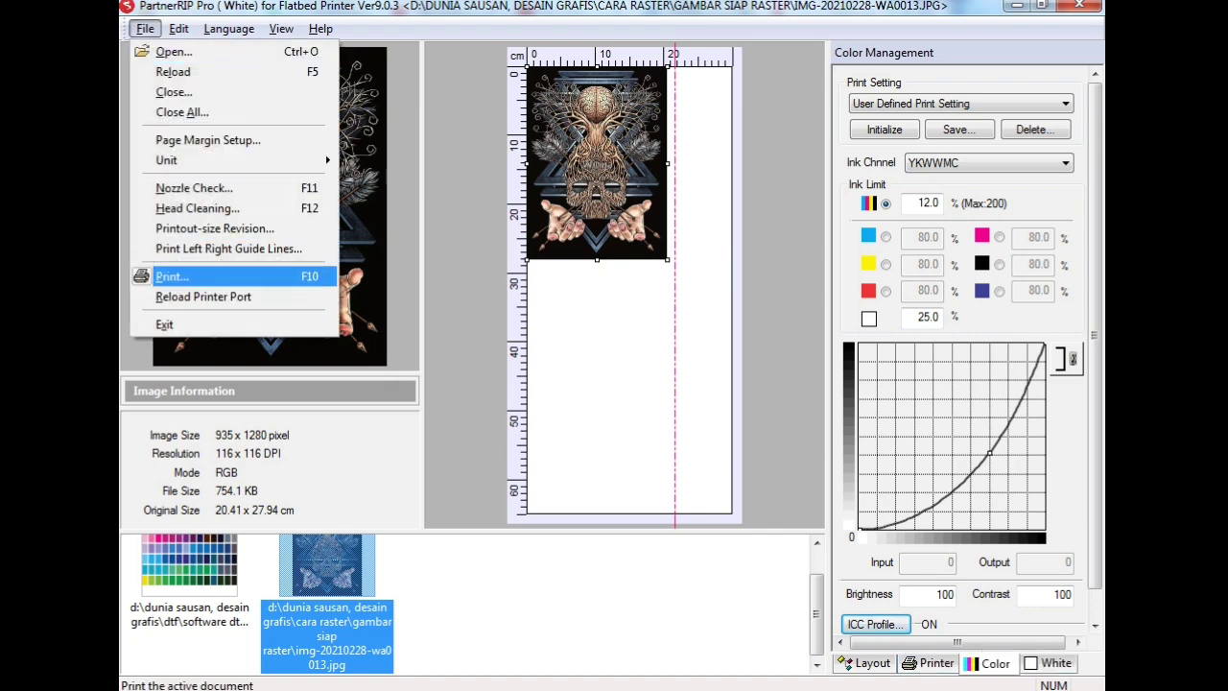
click(164, 275)
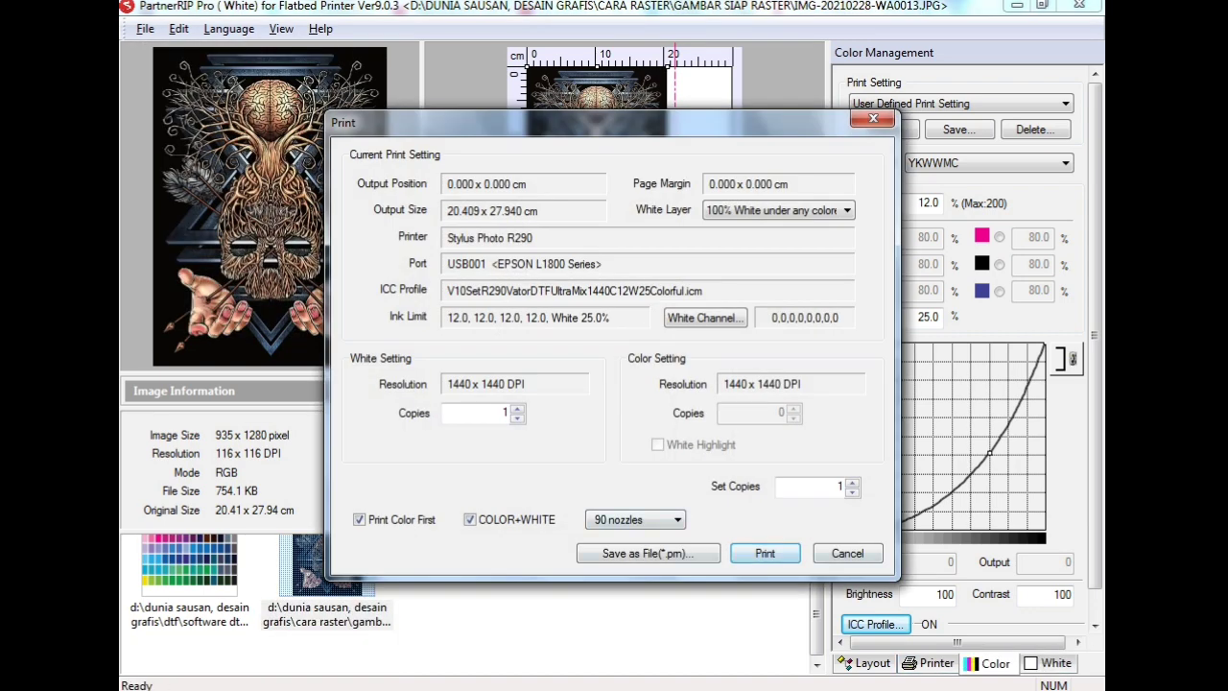
click(847, 553)
Step: Switch to the Cmyk folder in Windows Explorer and delete the three V10SetR290VatorDTFUltraMix1440C12W25 profiles
mouse_move(247, 688)
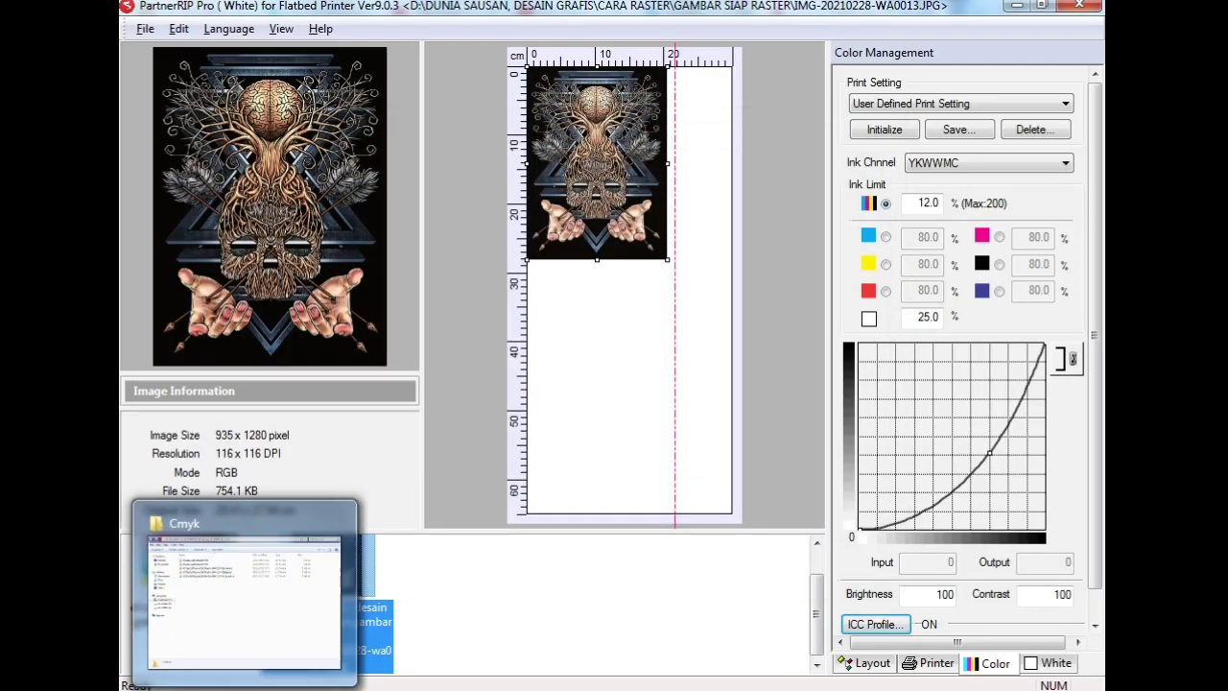
click(246, 614)
drag(560, 345, 276, 171)
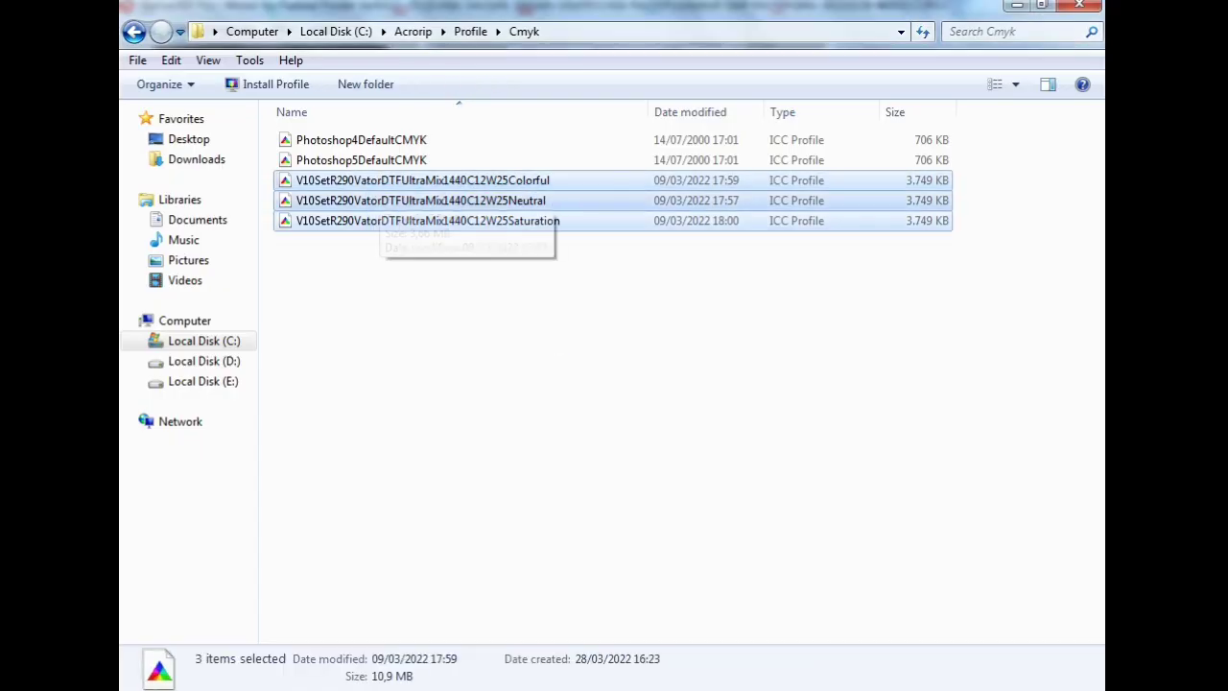
key(Delete)
key(Return)
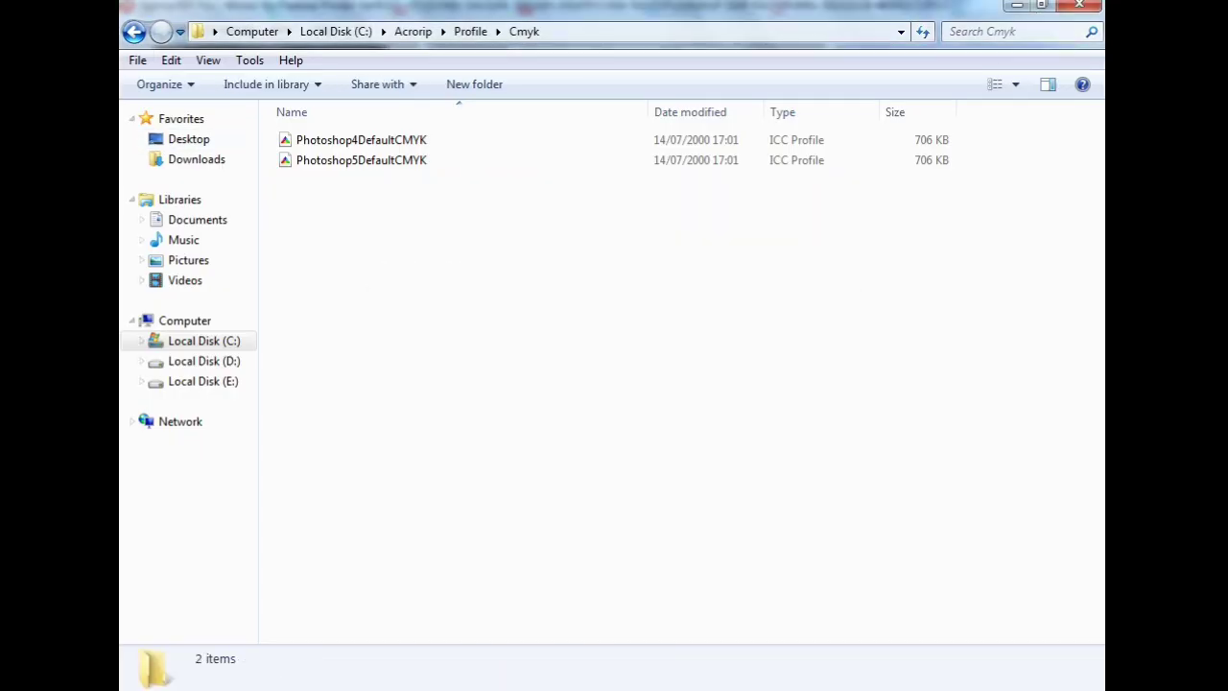
Step: Return to the ICC VATOR ULYRA folder and delete its three extracted V10SetR290VatorDTFUltraMix1440C12W25 profiles and the Tutorial Setting text file
click(133, 31)
click(133, 32)
click(133, 32)
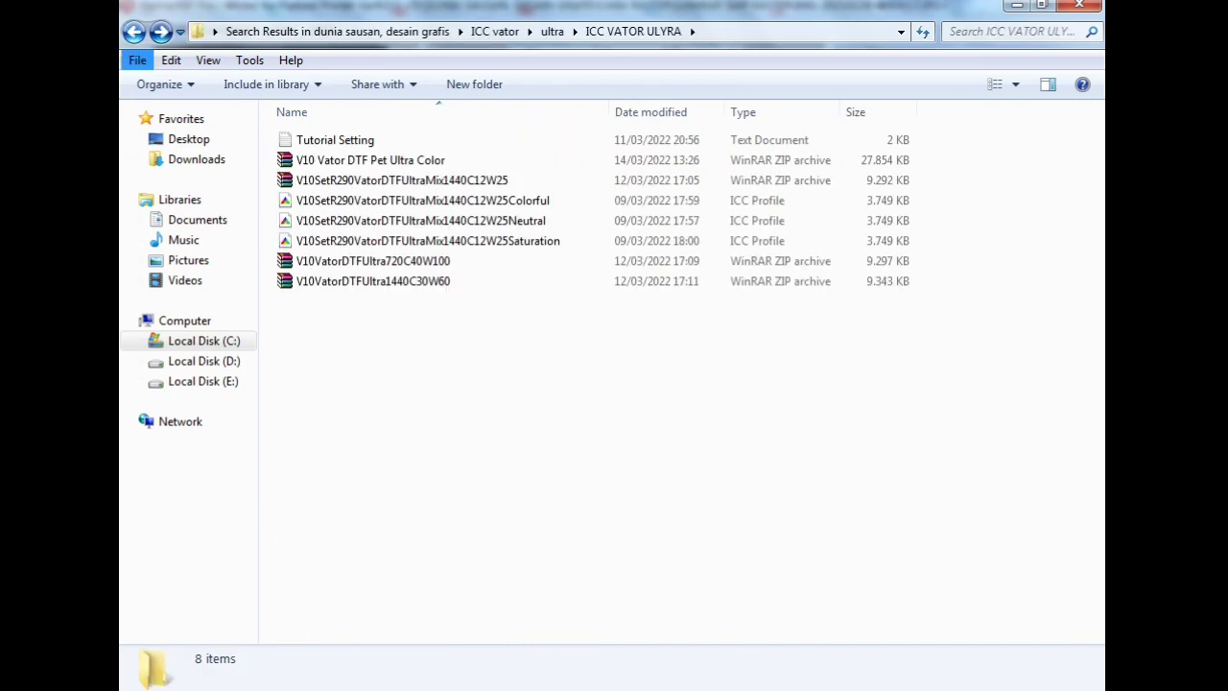
click(428, 240)
shift+click(423, 200)
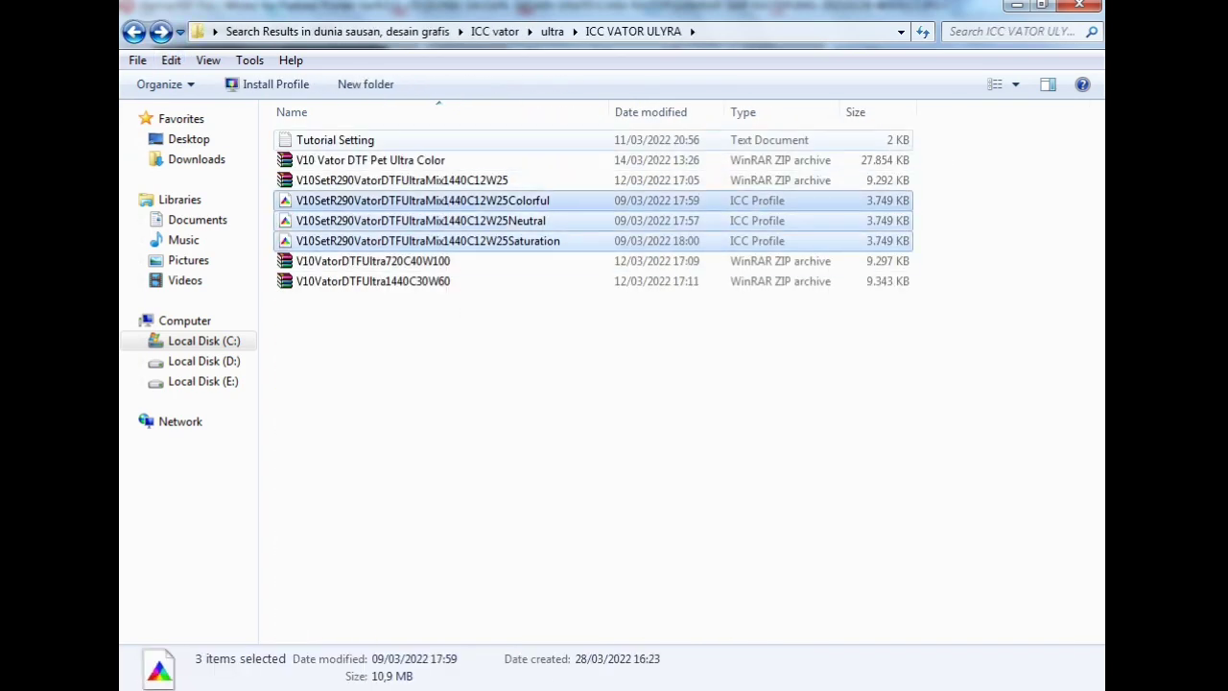
key(Delete)
key(Return)
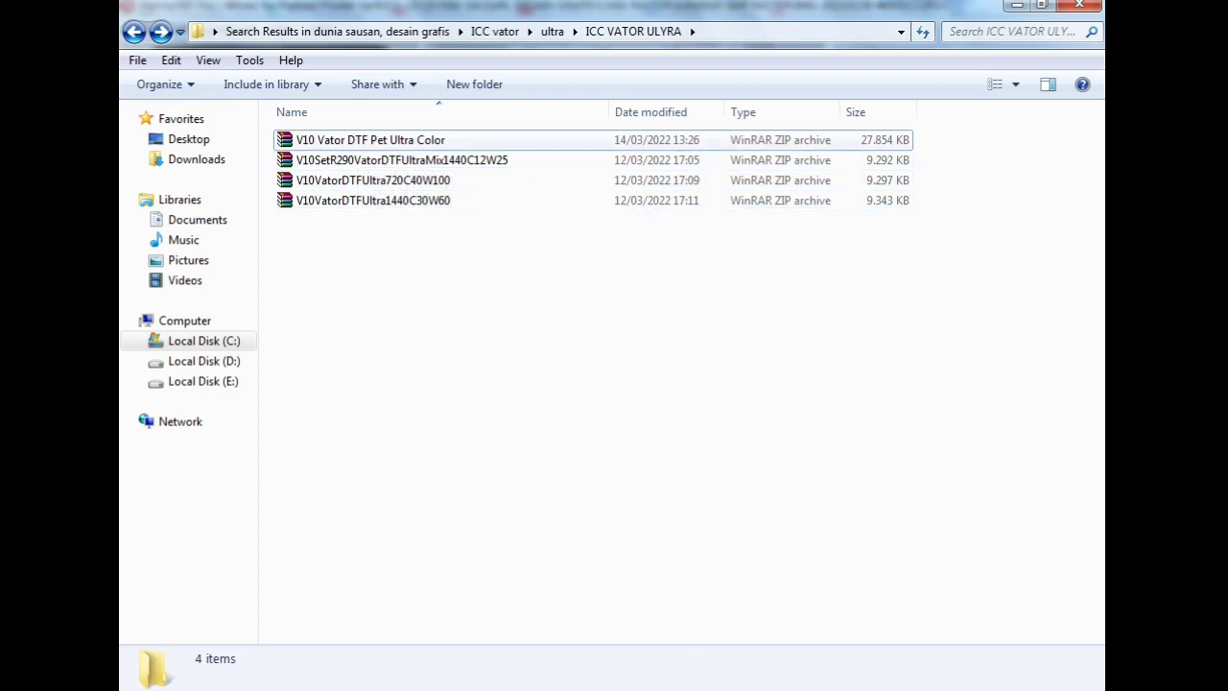
Step: Delete the V10SetR290VatorDTFUltraMix1440C12W25 ZIP archive from the ICC VATOR ULYRA folder
click(403, 160)
key(Delete)
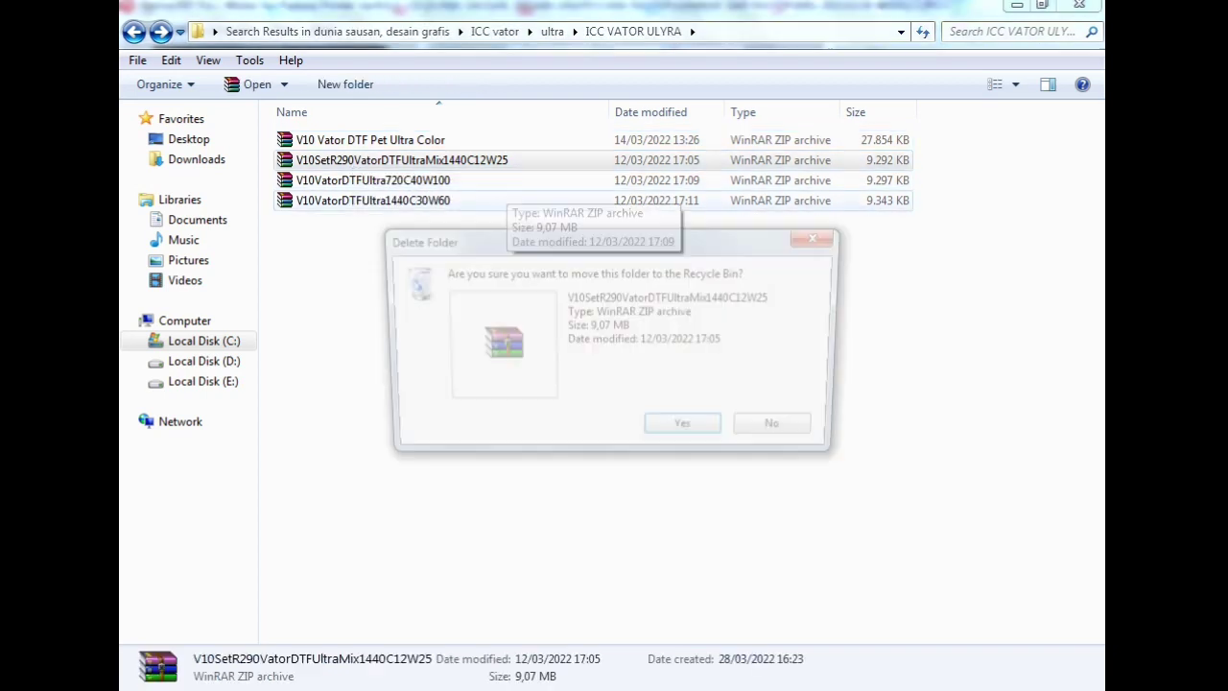
key(Return)
Step: Extract the V10VatorDTFUltra720C40W100 archive into the current folder
click(402, 160)
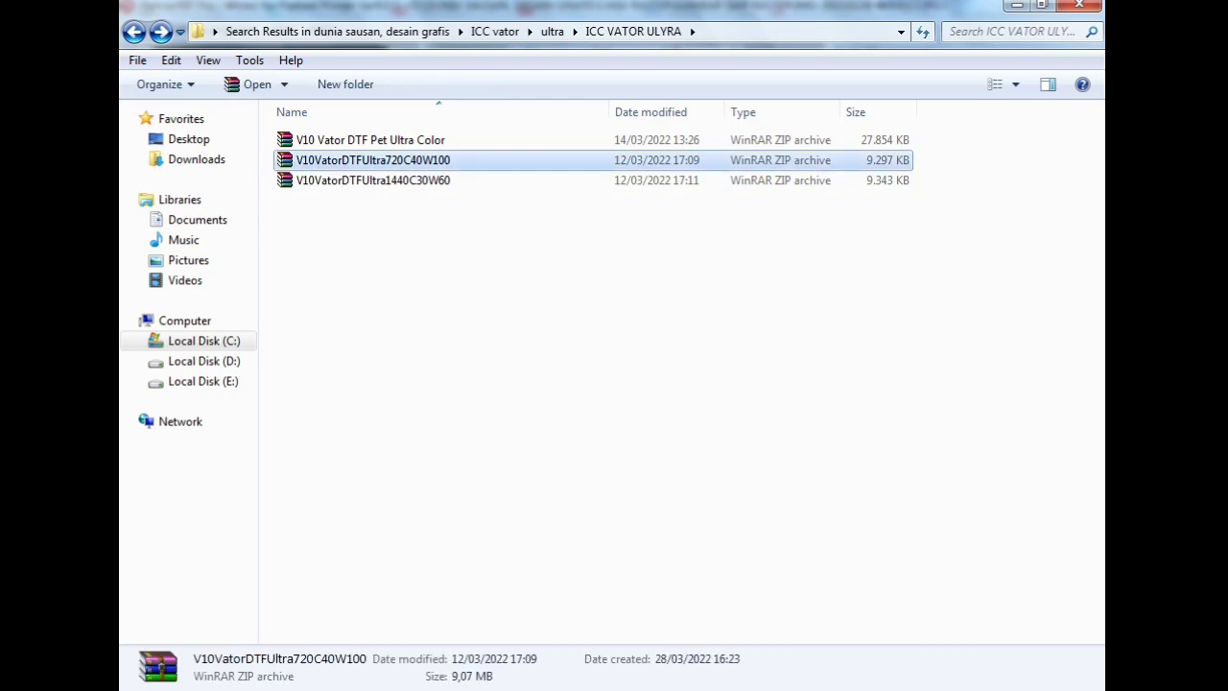
right_click(403, 161)
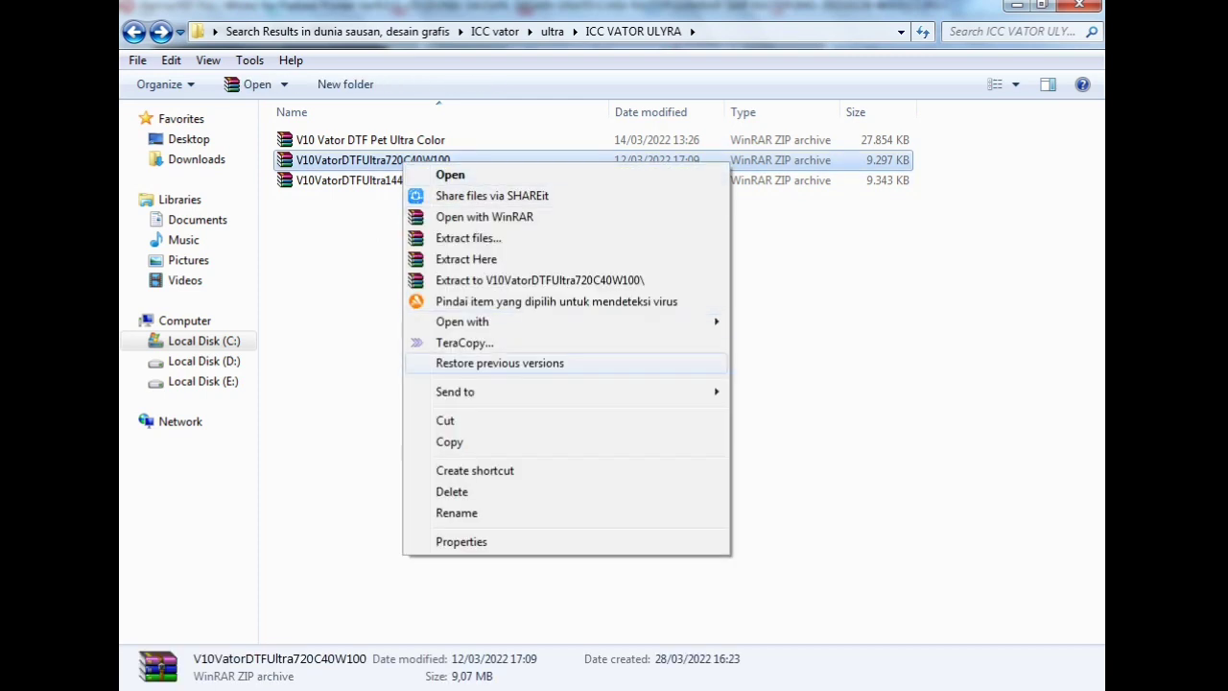
click(467, 259)
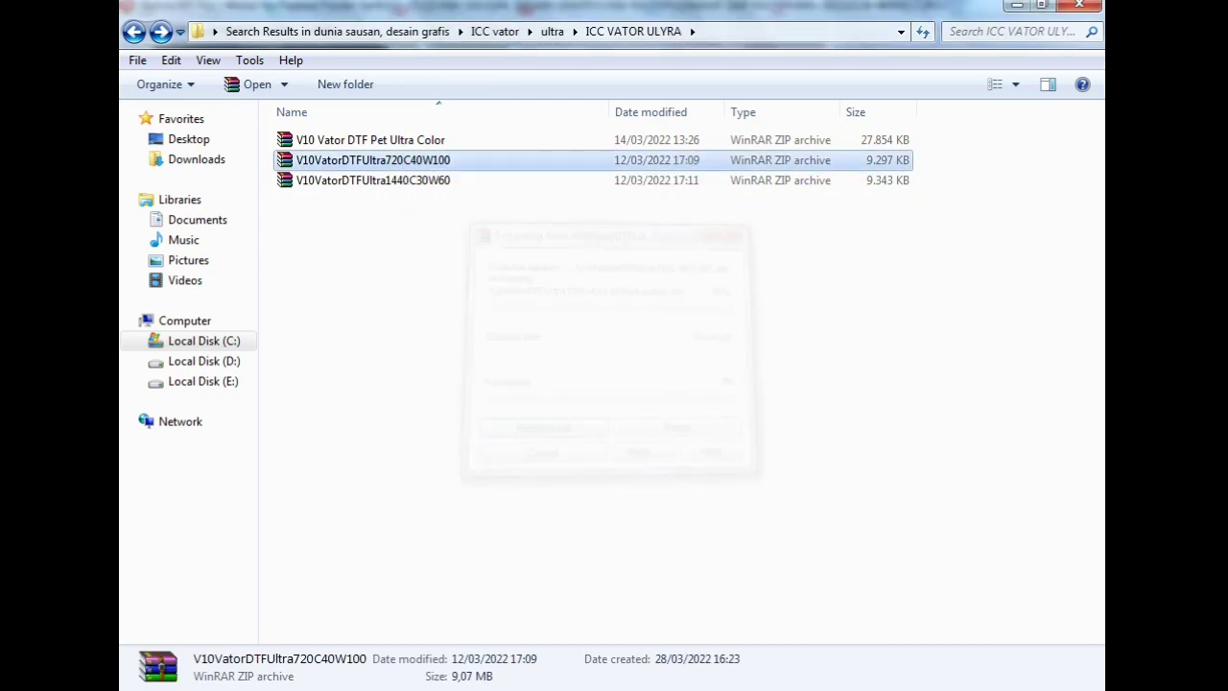
click(537, 374)
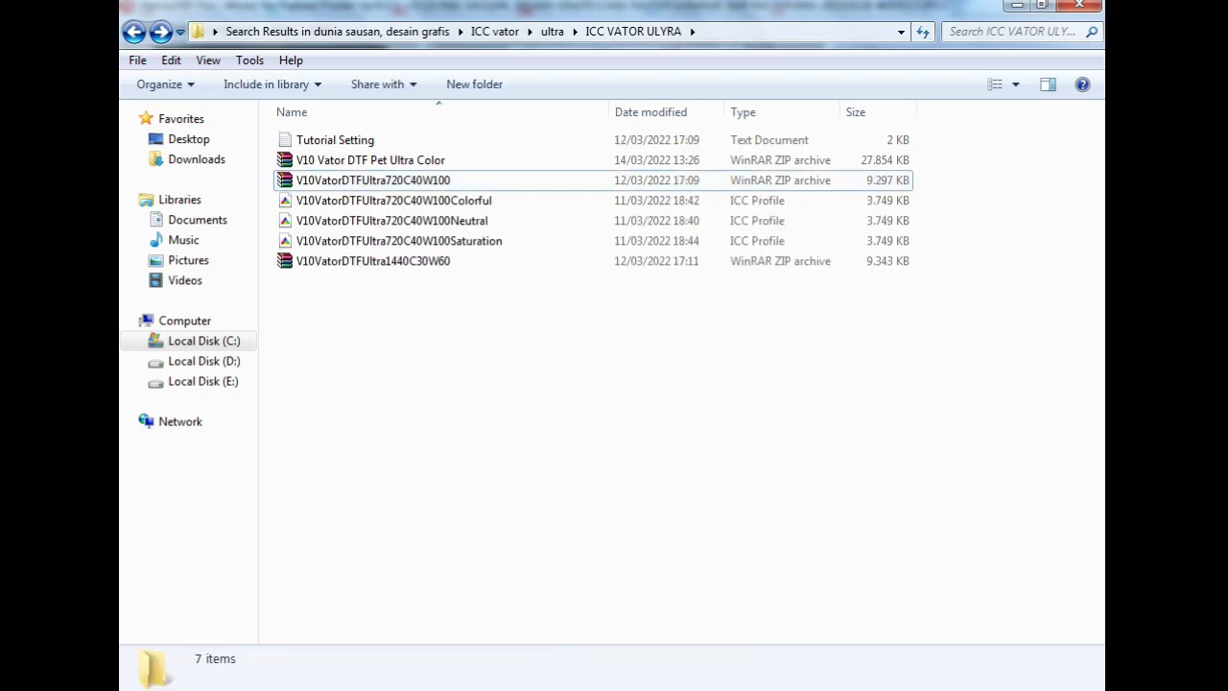
Step: Copy the Colorful, Neutral and Saturation V10VatorDTFUltra720C40W100 ICC profiles
click(402, 221)
click(403, 241)
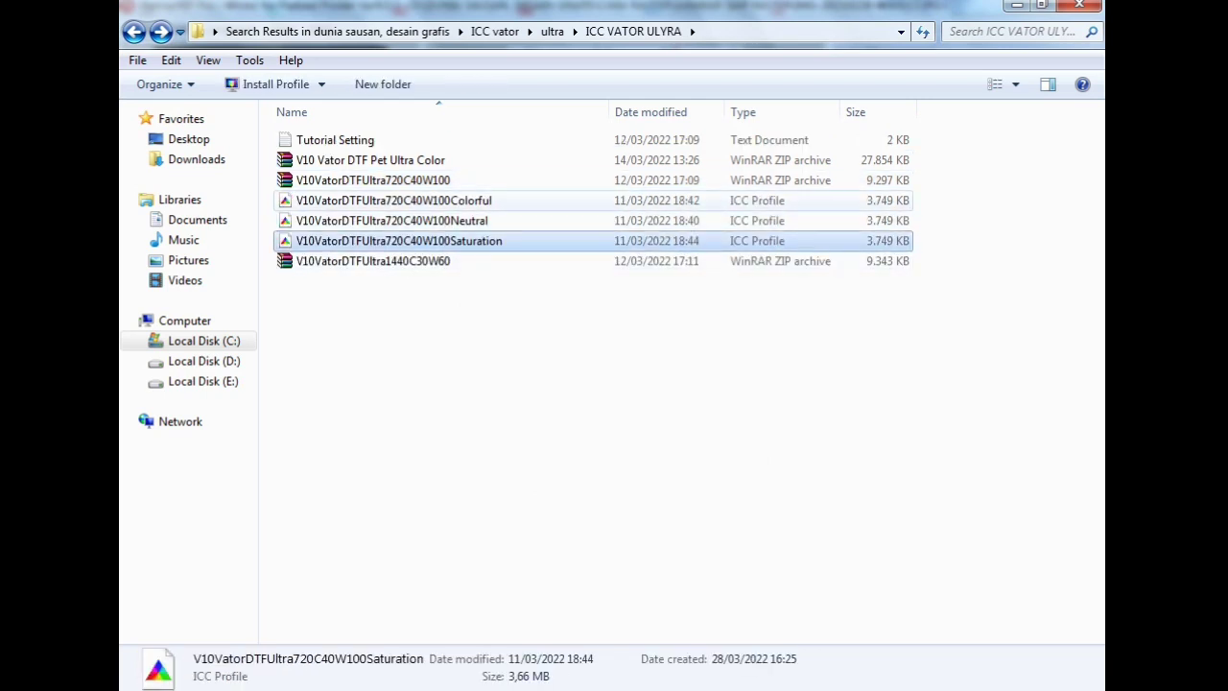
click(402, 200)
shift+click(451, 241)
right_click(443, 222)
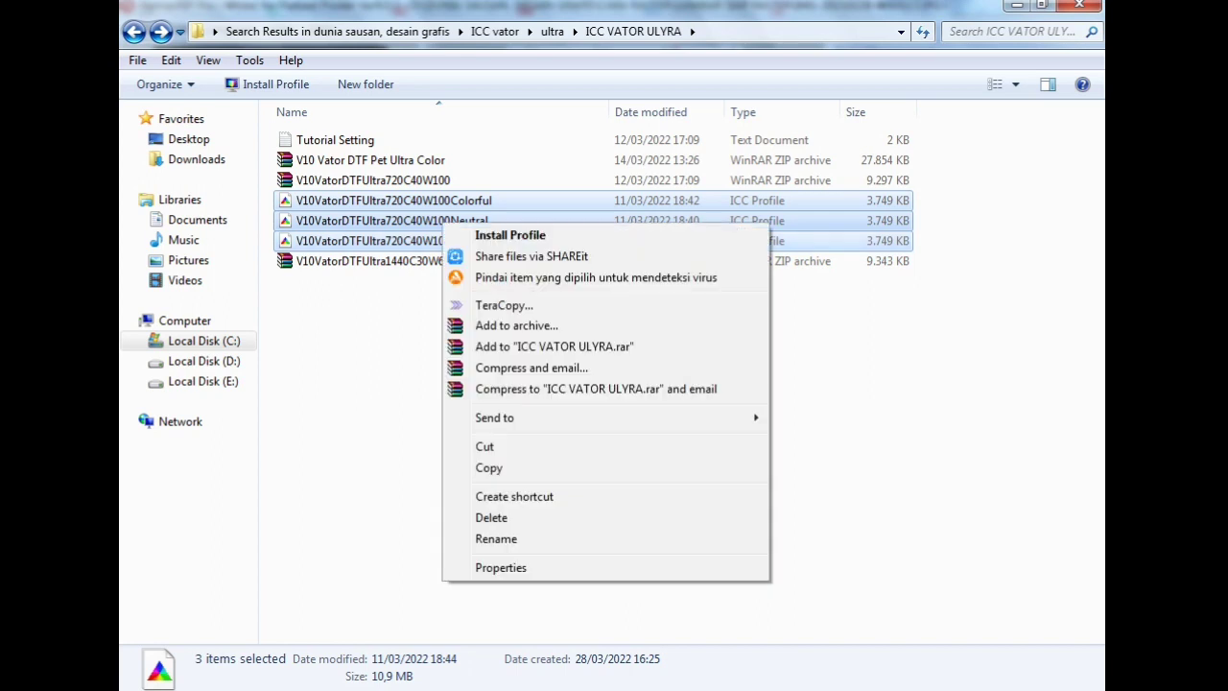
click(489, 467)
Step: Paste the copied profiles into C:\Acrorip\Profile\Cmyk and close the finished copy dialog
click(204, 341)
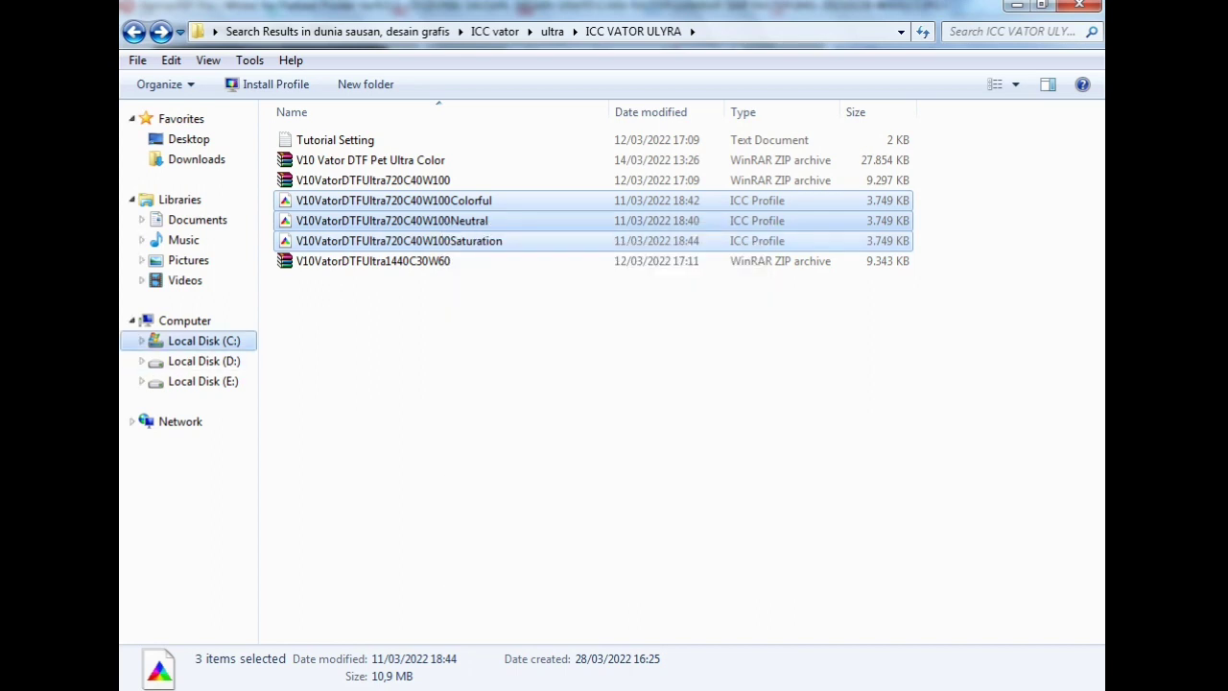
double_click(317, 161)
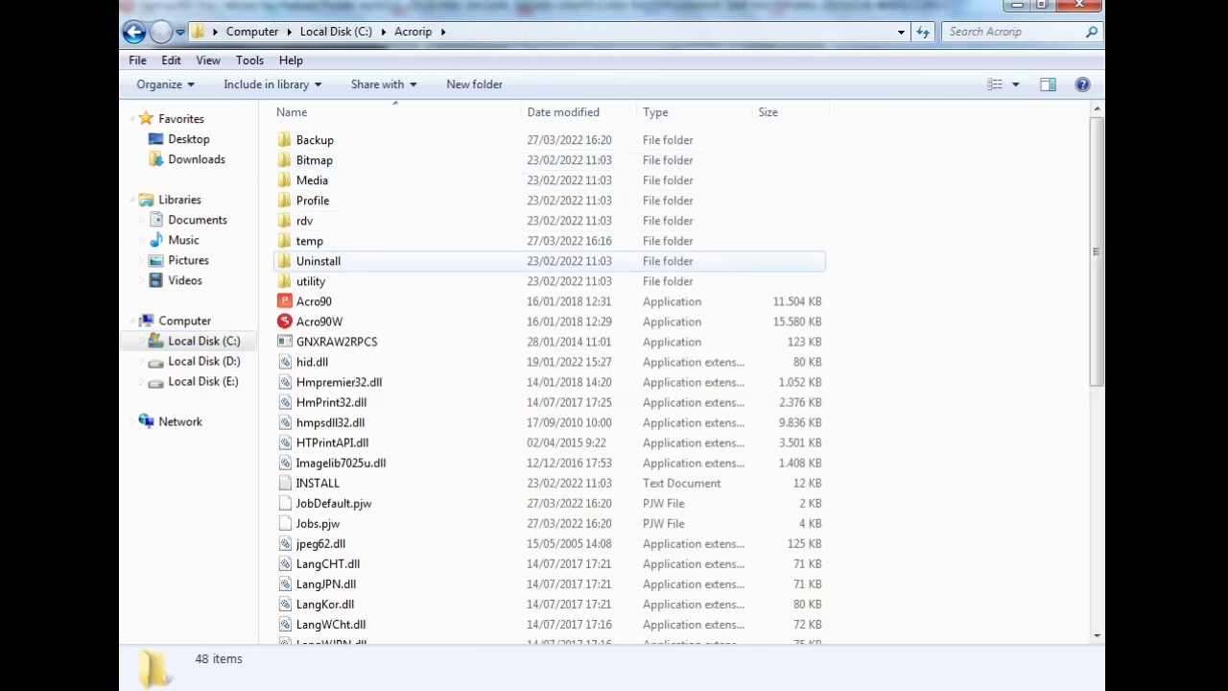
double_click(313, 200)
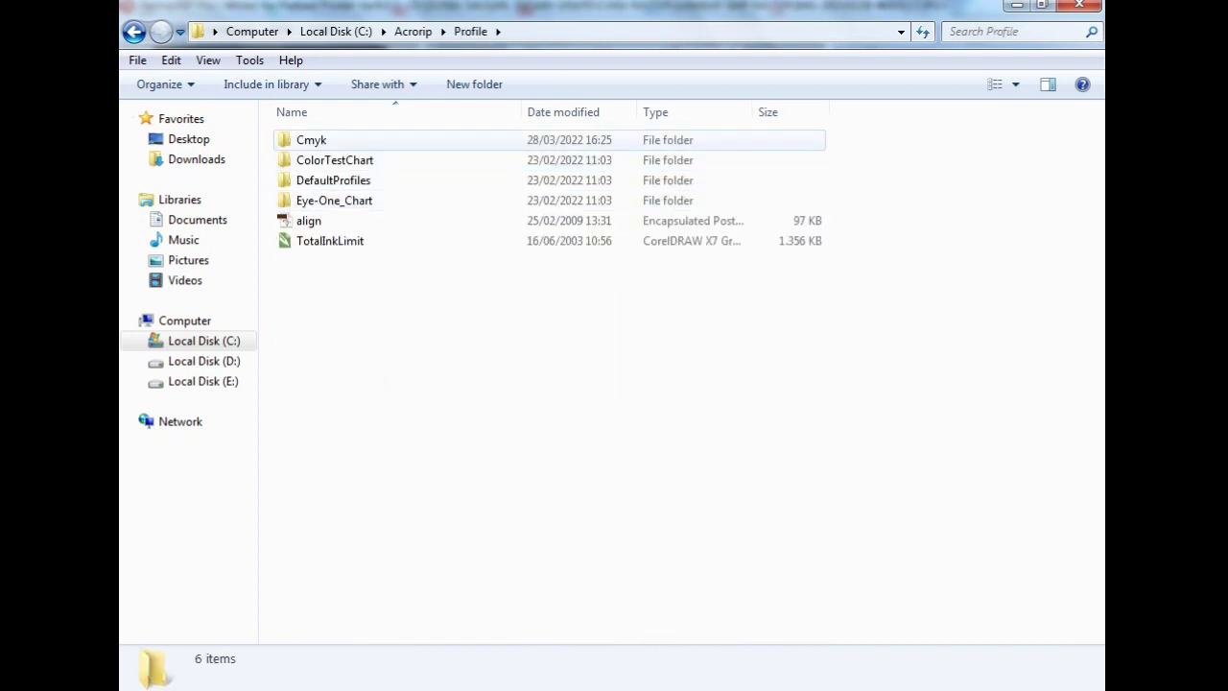
double_click(316, 139)
right_click(355, 254)
click(396, 386)
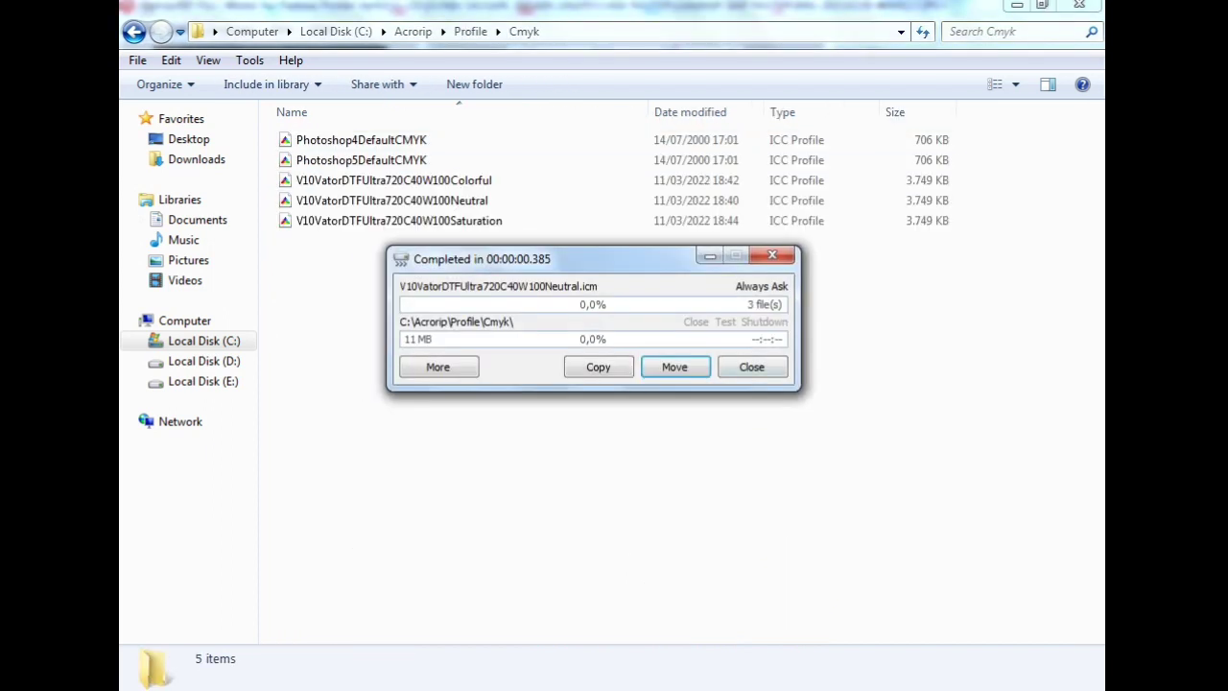
click(751, 366)
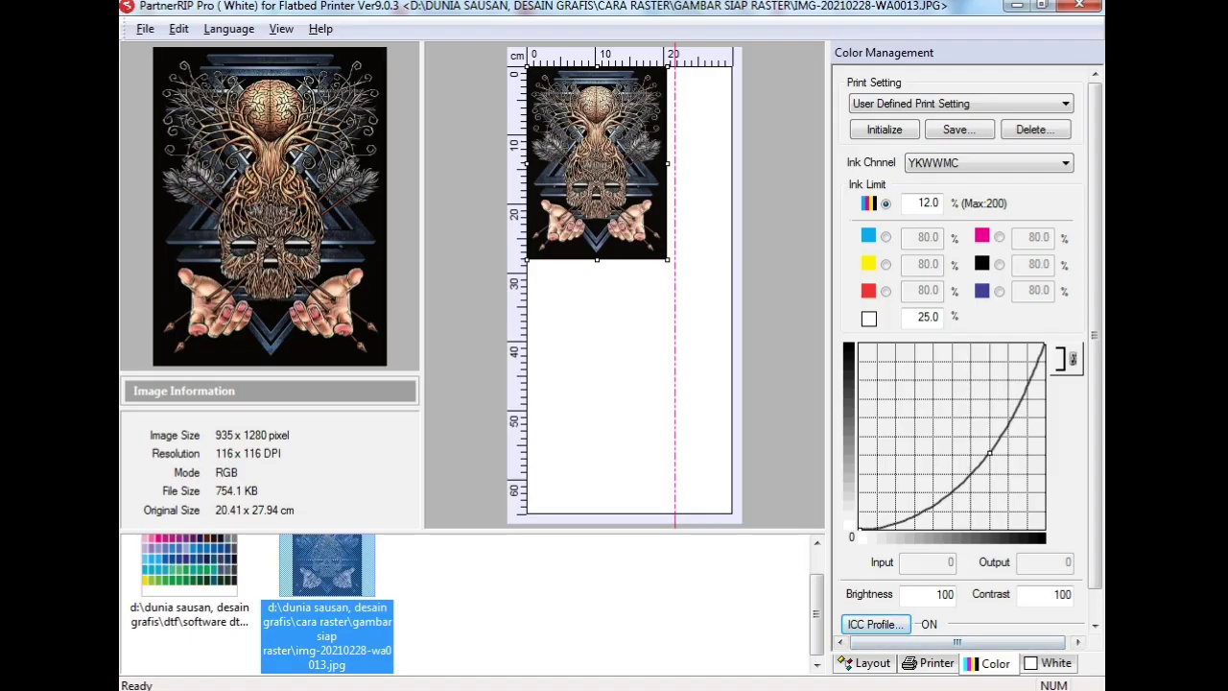
Step: Assign V10VatorDTFUltra720C40W100Neutral.icm as the output ICC profile and set the ink limits to 40% colour and 100% white
click(875, 624)
click(797, 327)
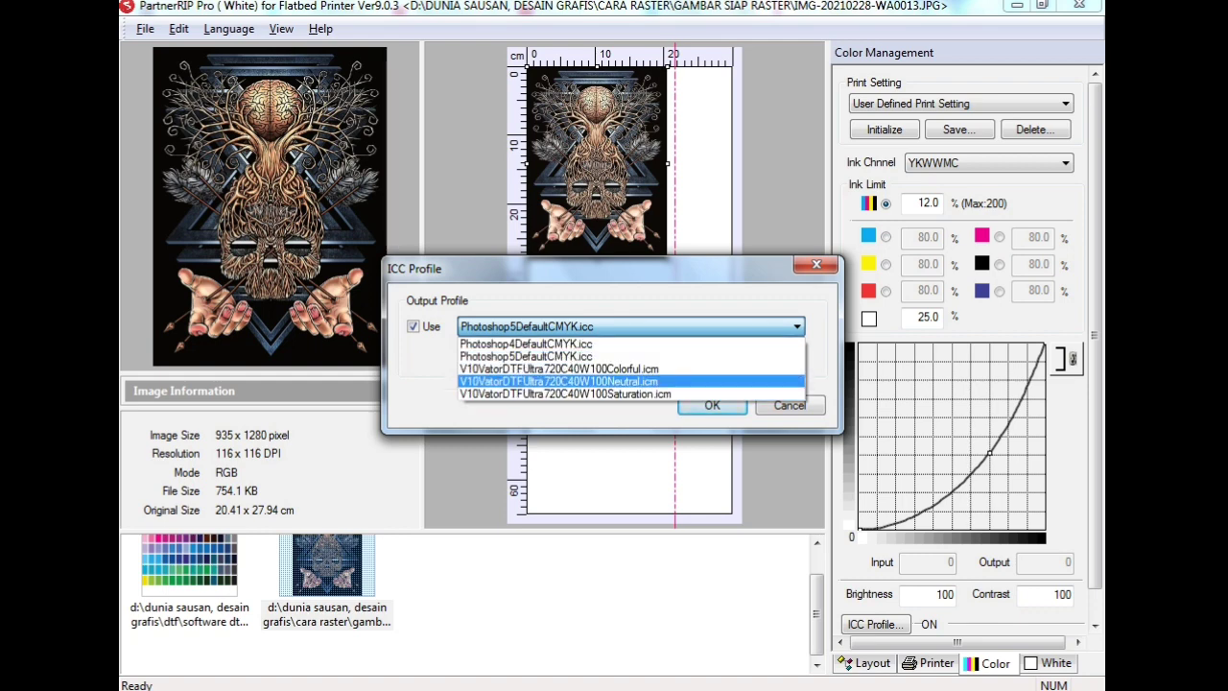
click(559, 381)
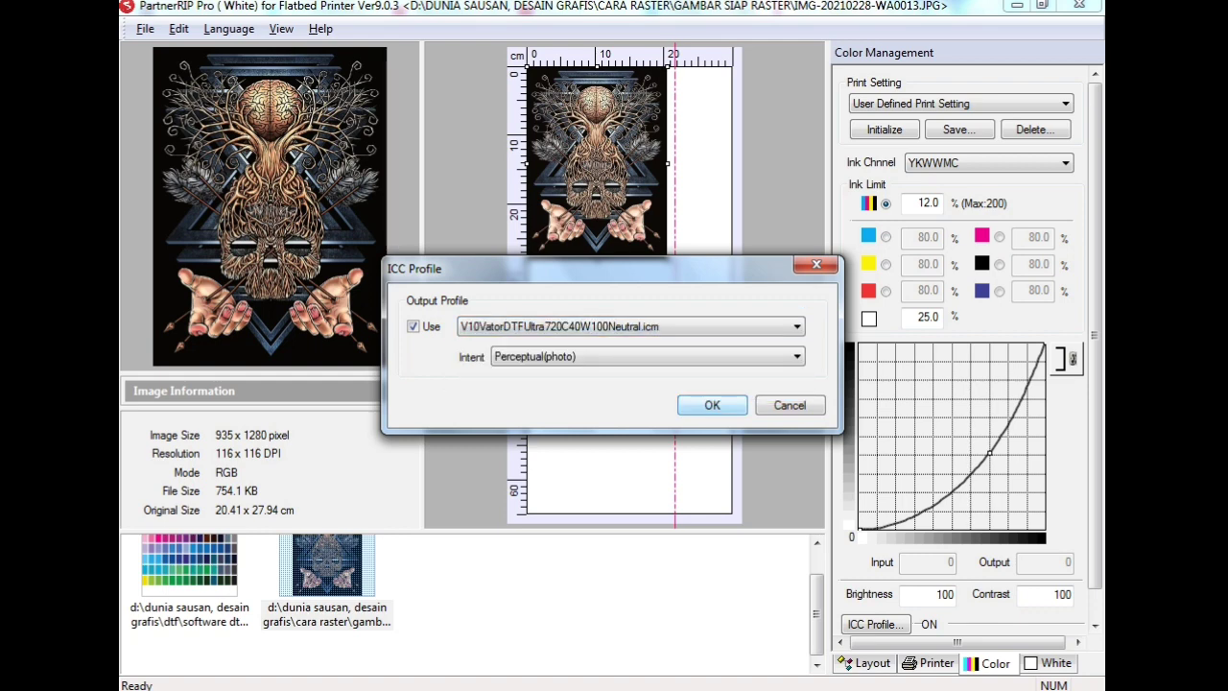
click(712, 405)
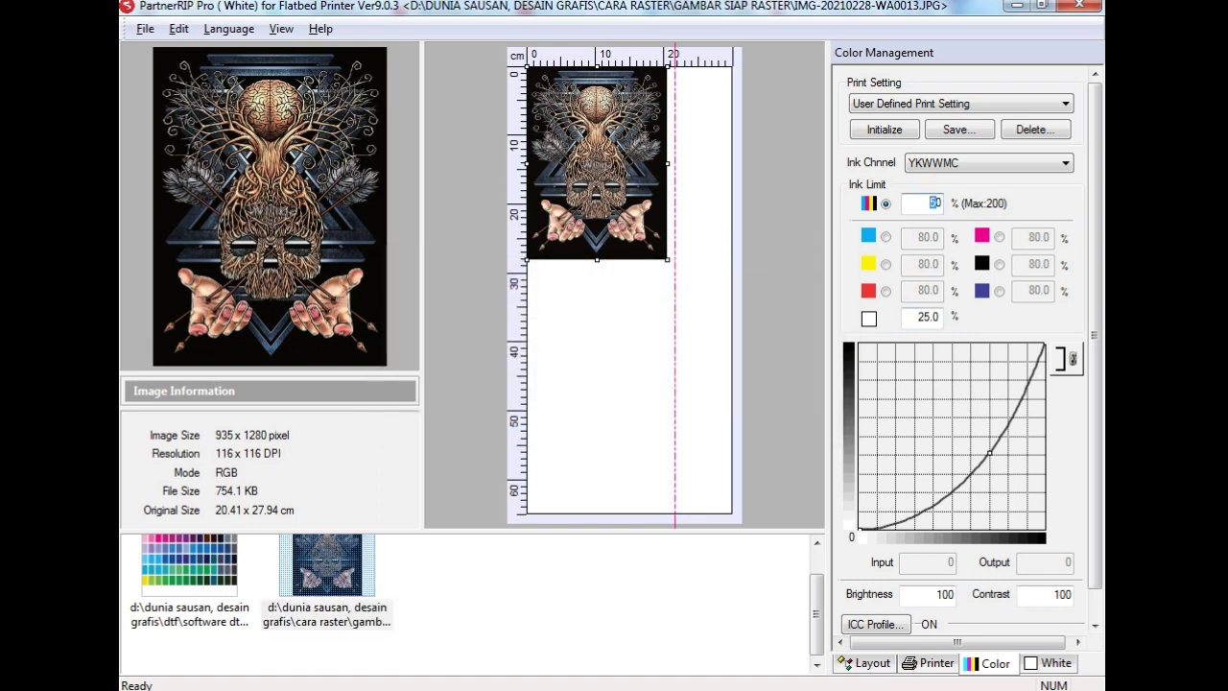
key(Tab)
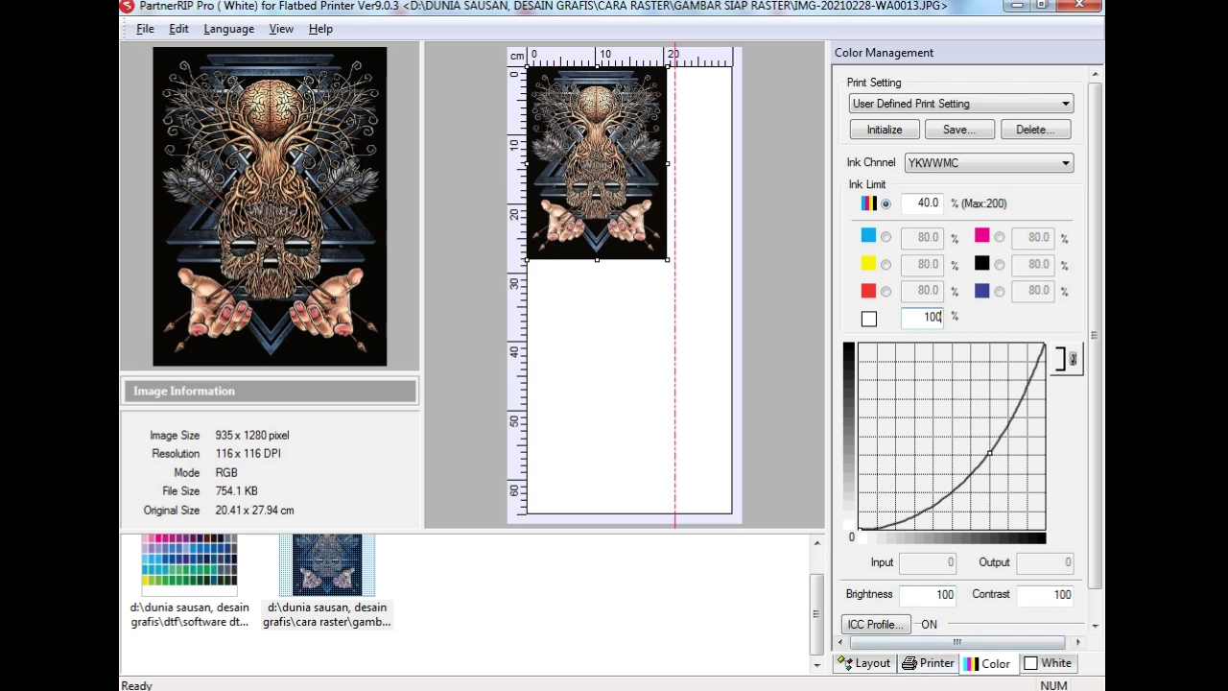
text(100)
Step: Change the target printer model to Stylus Photo 1390/1400
click(928, 663)
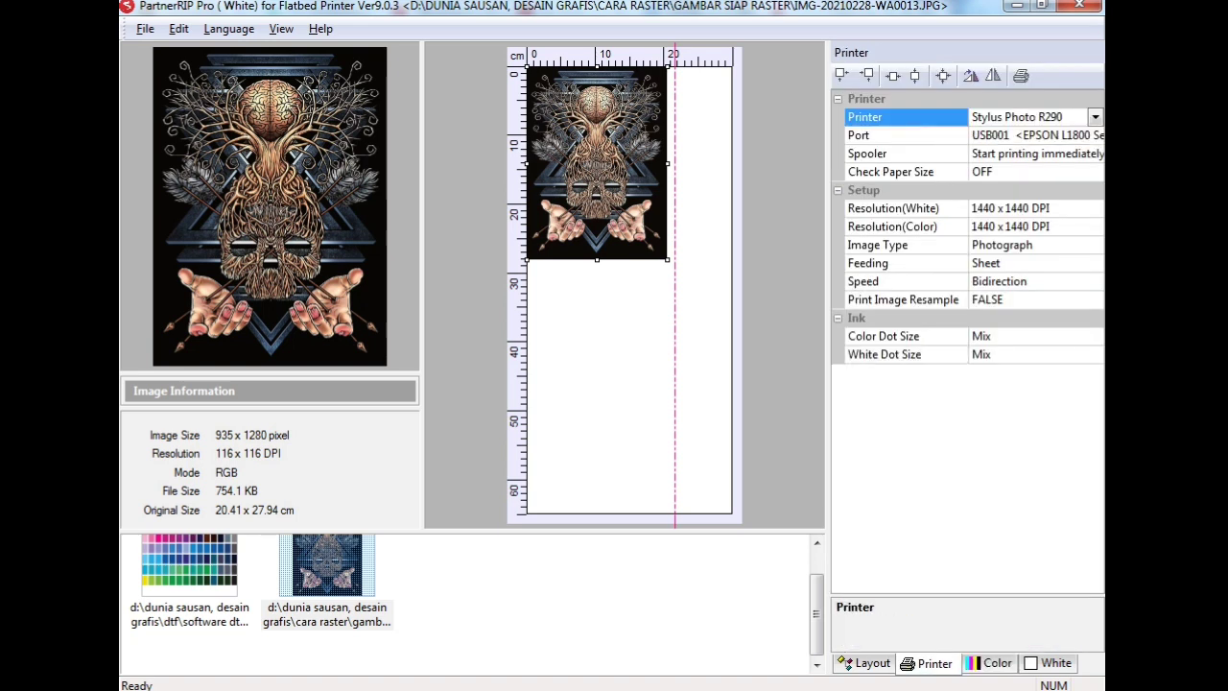
click(1094, 116)
scroll(1094, 153, up, 1)
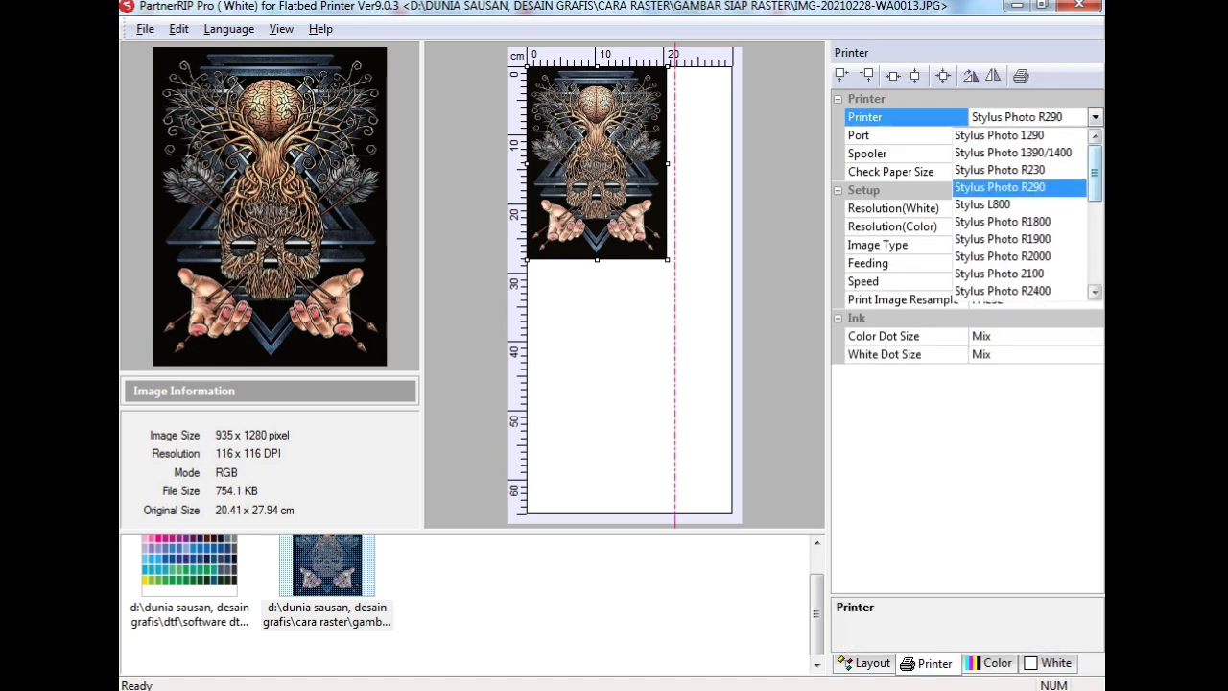
key(Return)
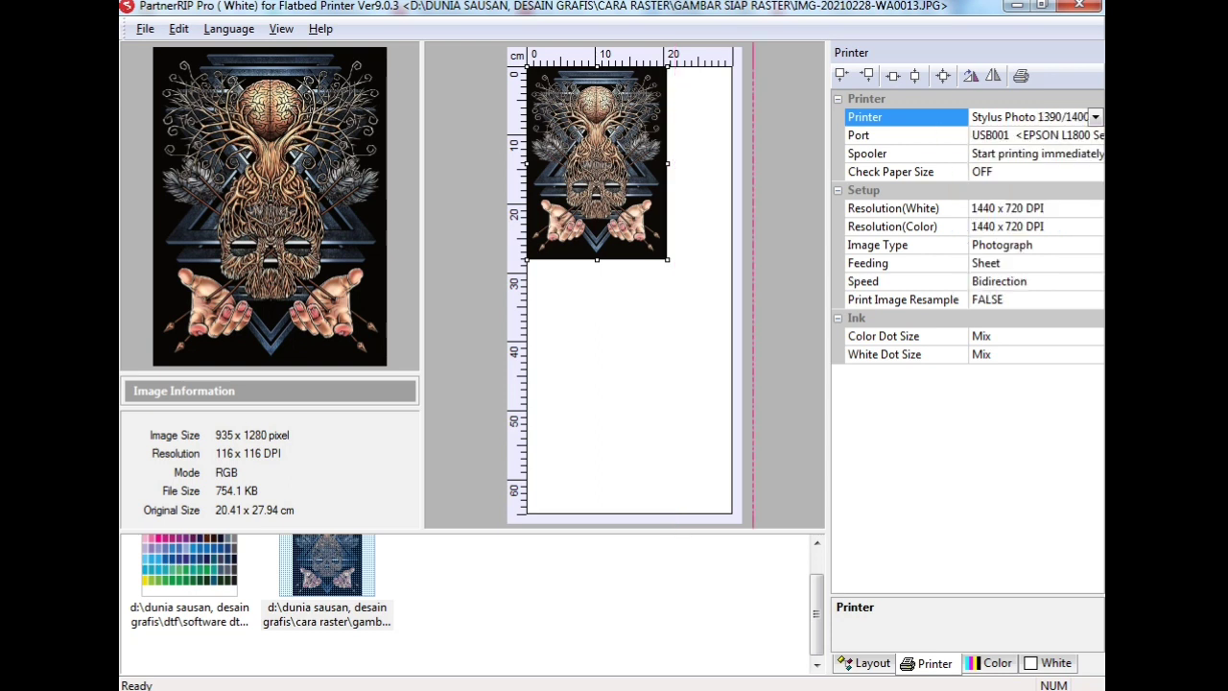
Step: Set both the color dot size and the white dot size to Medium + Large
click(1094, 336)
click(1094, 336)
click(1034, 423)
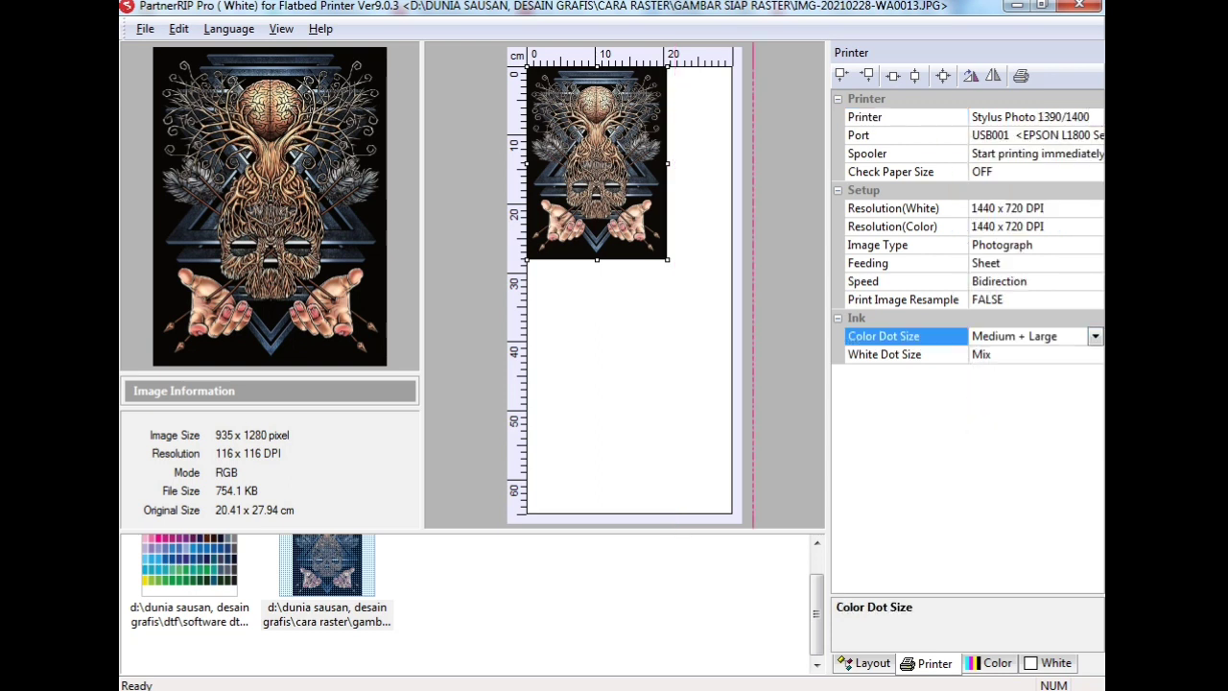
click(1094, 354)
click(1094, 354)
click(1027, 439)
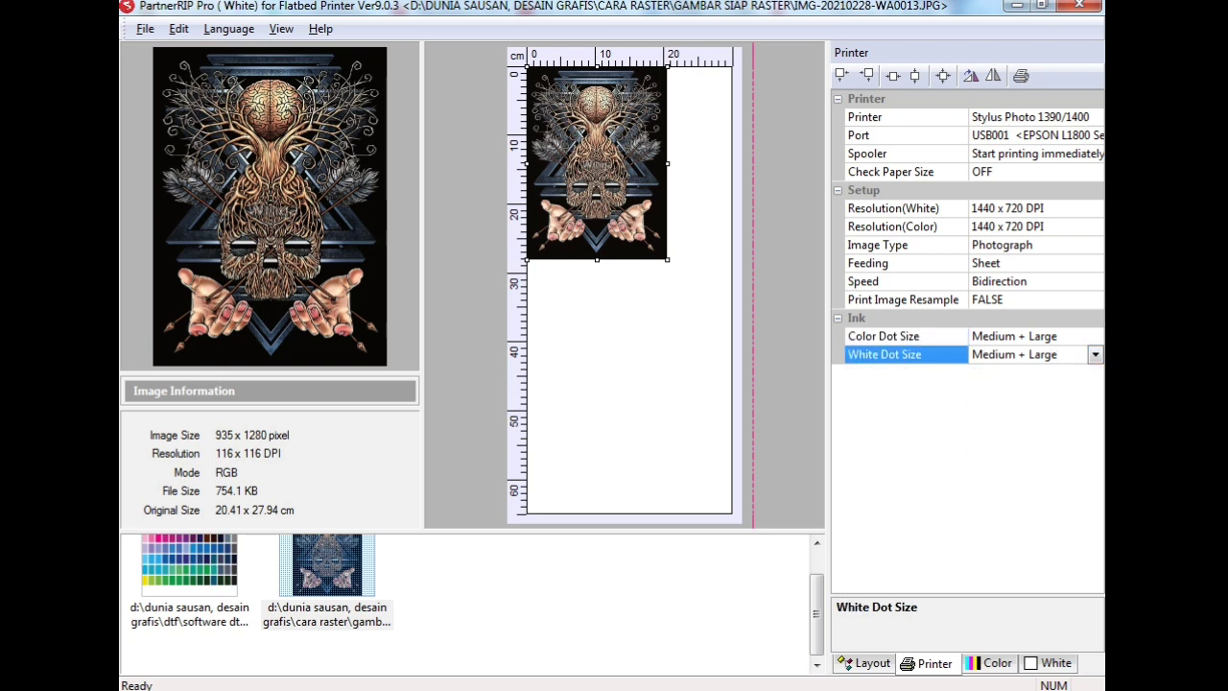
Step: Check the assigned output ICC profile and review the print settings summary, dismissing both dialogs without printing
click(988, 663)
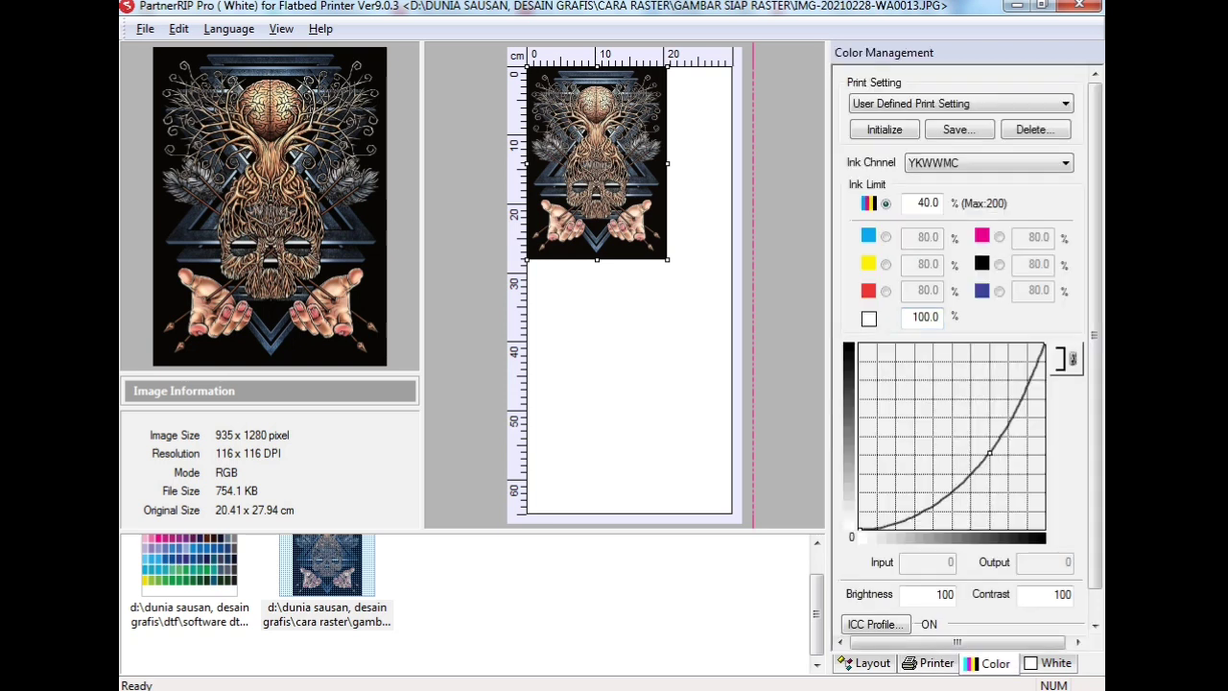
click(875, 623)
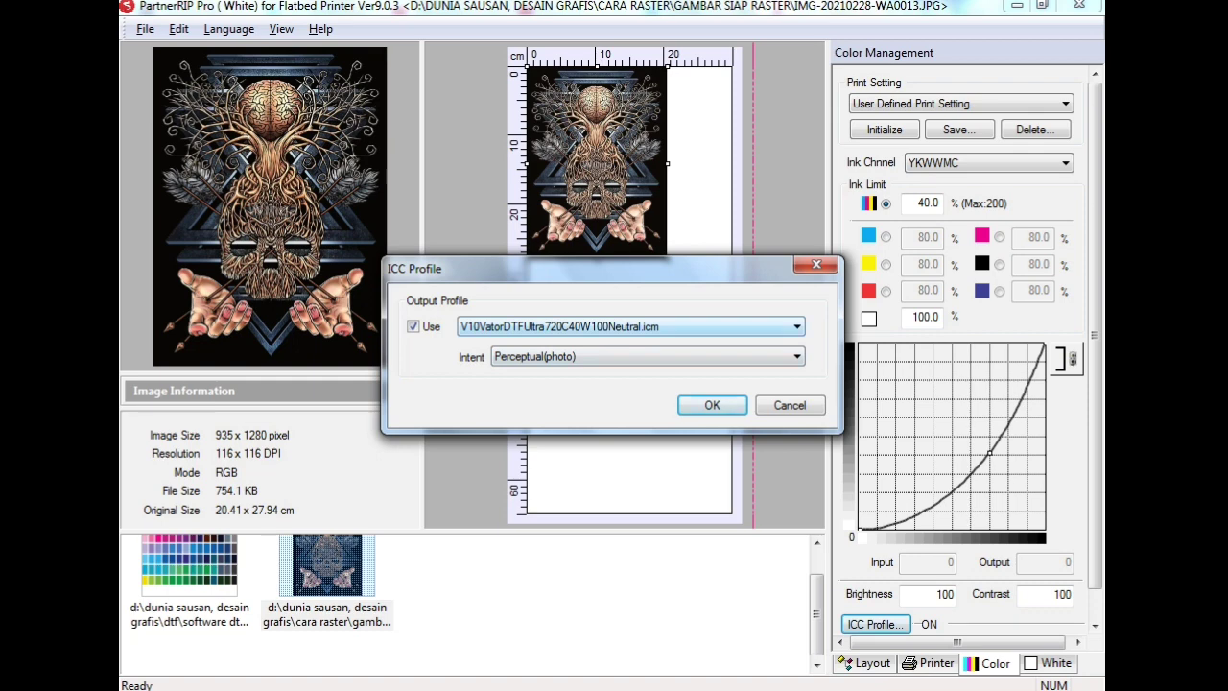
click(790, 405)
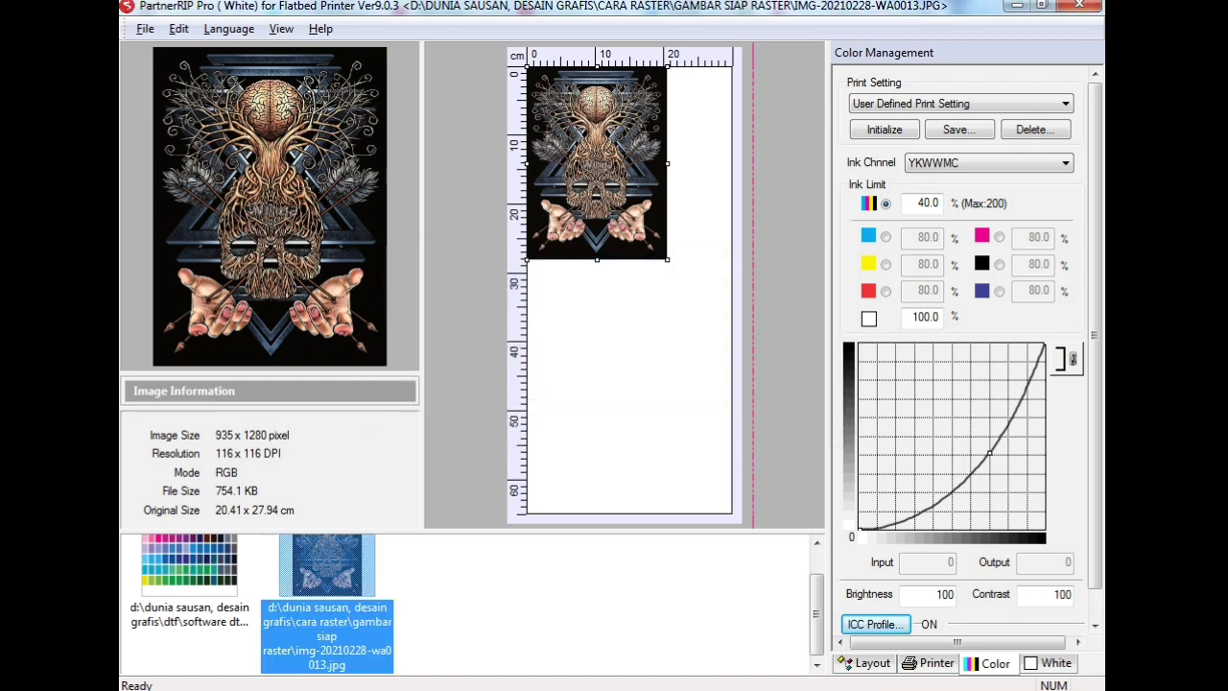
click(930, 663)
click(145, 29)
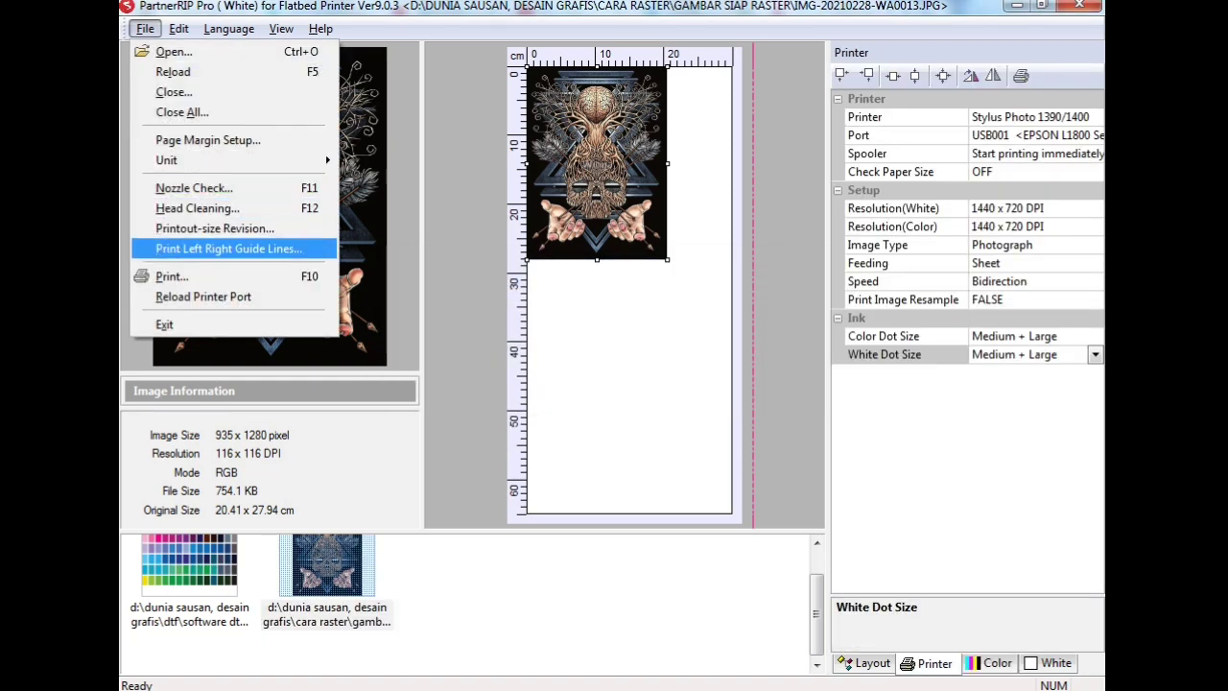
key(Return)
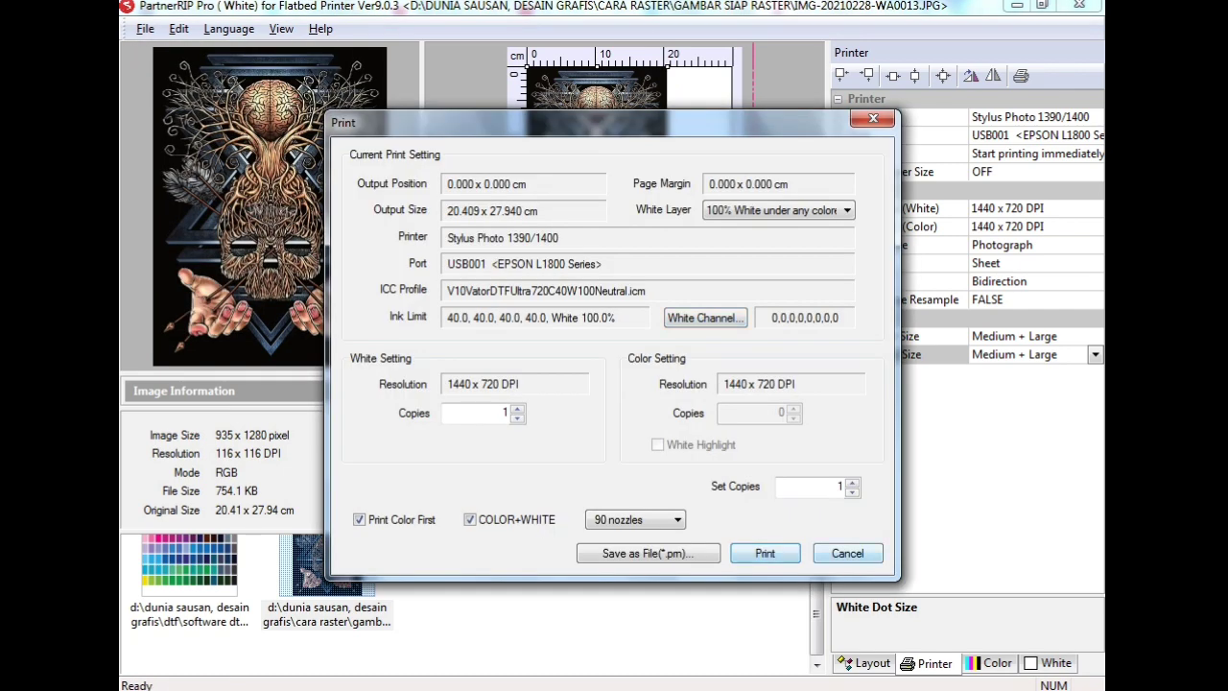
click(847, 554)
Step: Switch the output ICC profile to V10VatorDTFUltra720C40W100Saturation.icm
click(1050, 663)
click(991, 662)
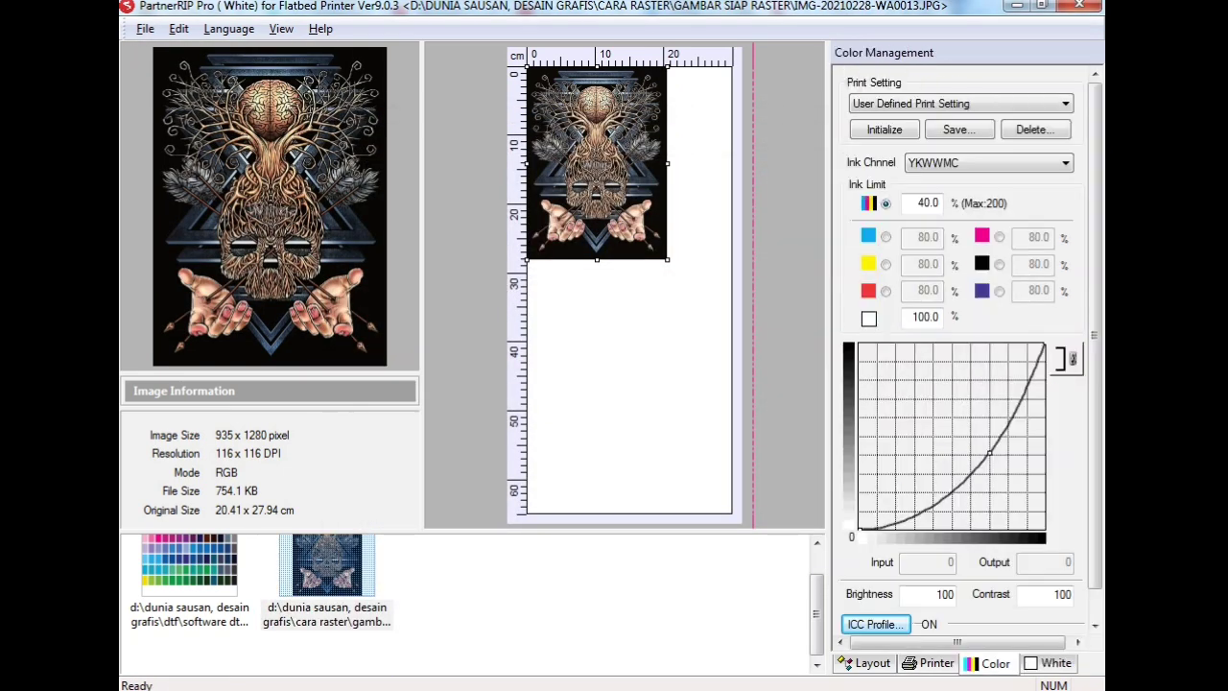
click(874, 624)
click(796, 326)
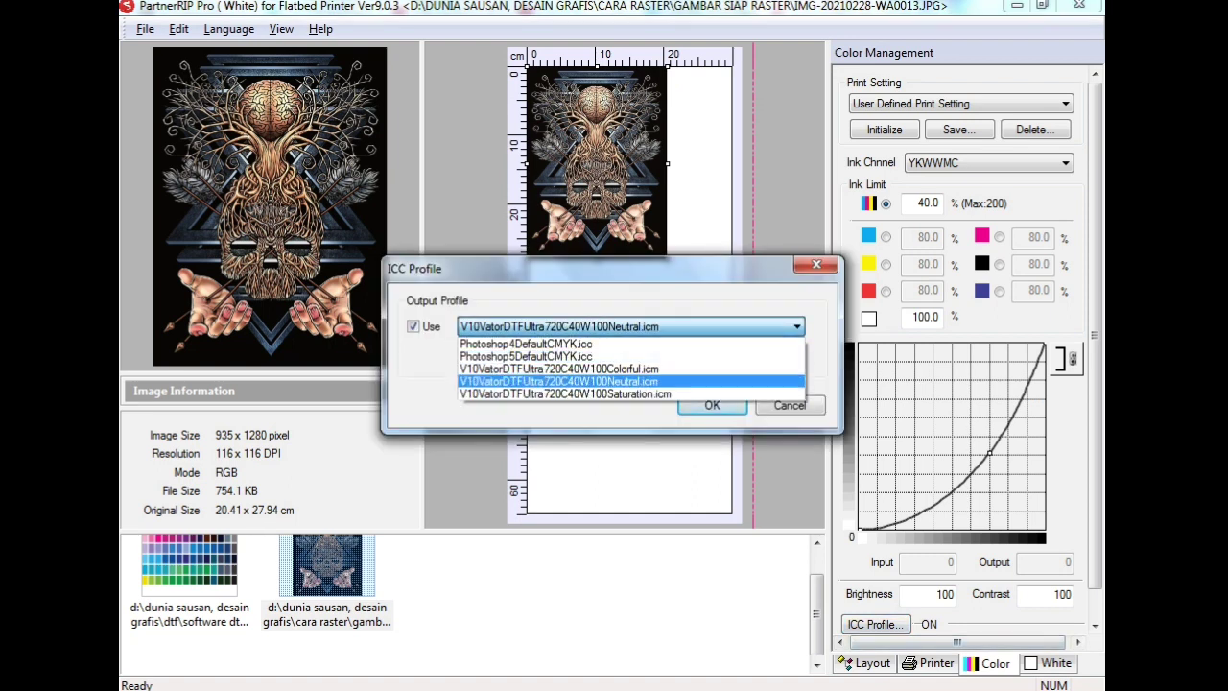
click(566, 395)
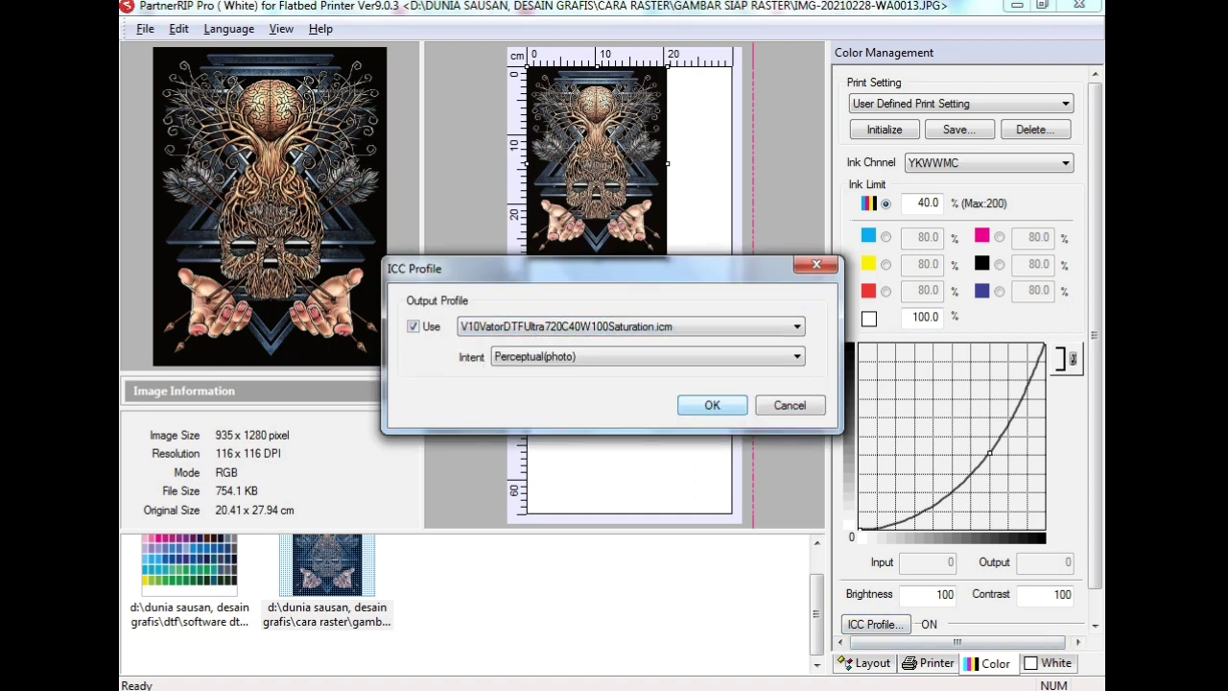
click(712, 405)
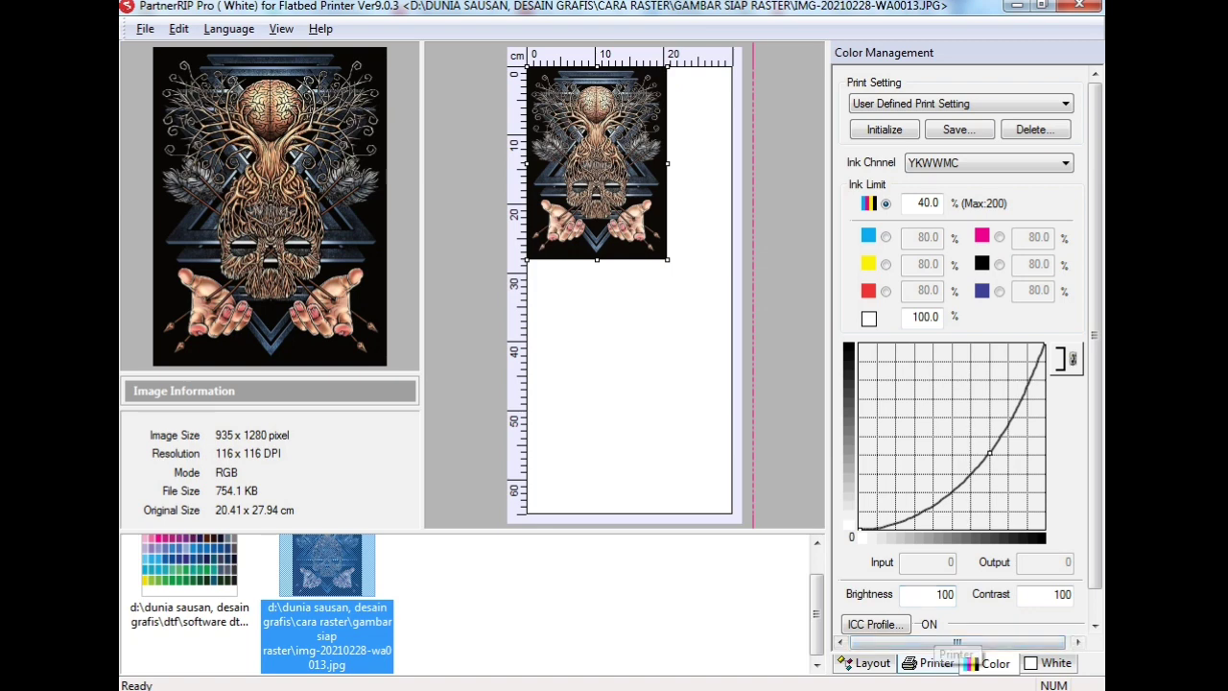
Step: Review the print settings summary for the Saturation profile and dismiss it without printing
click(931, 661)
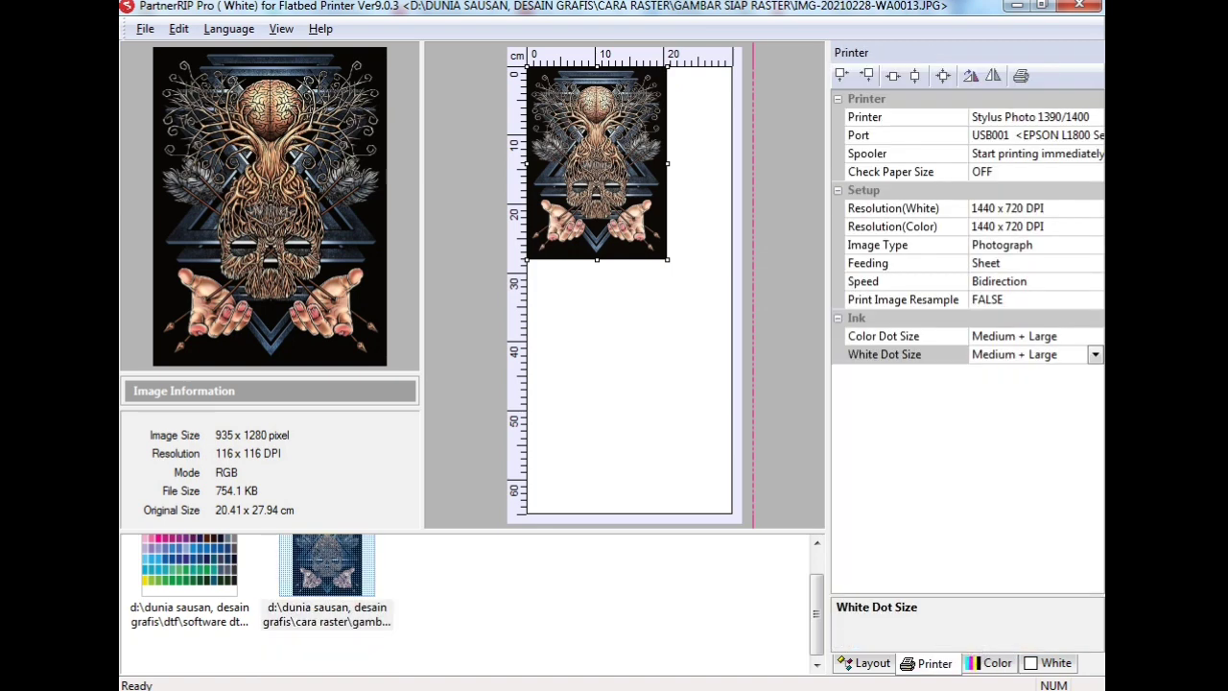
click(145, 29)
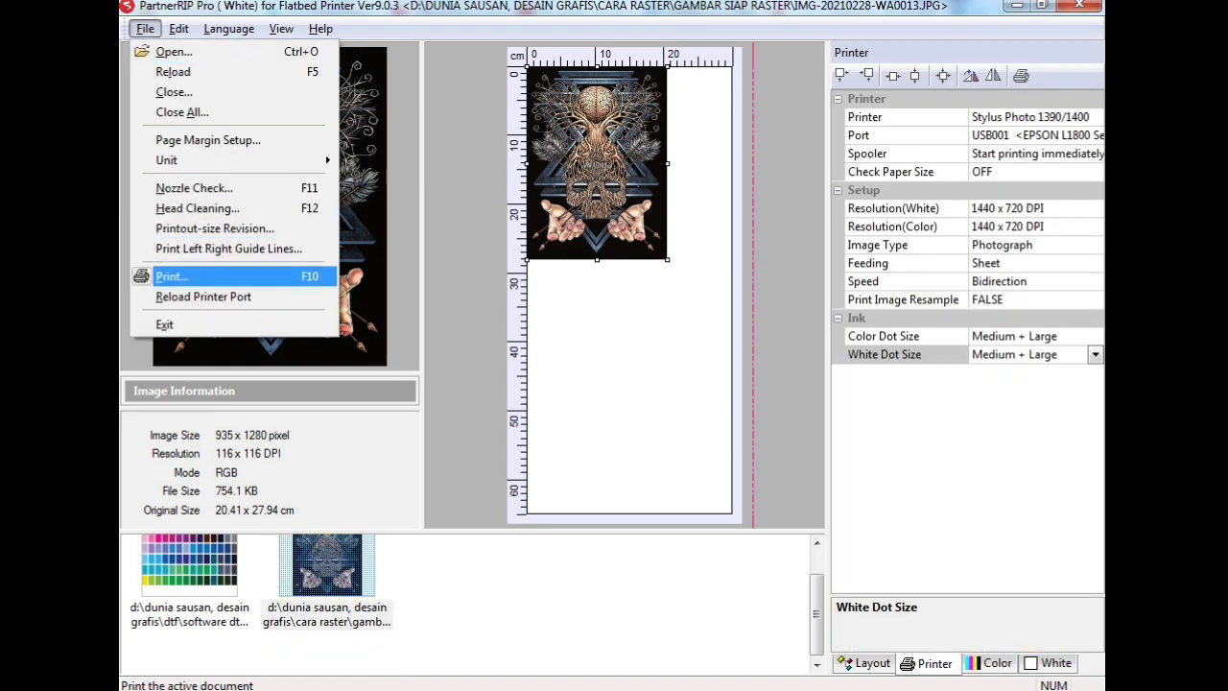
key(Return)
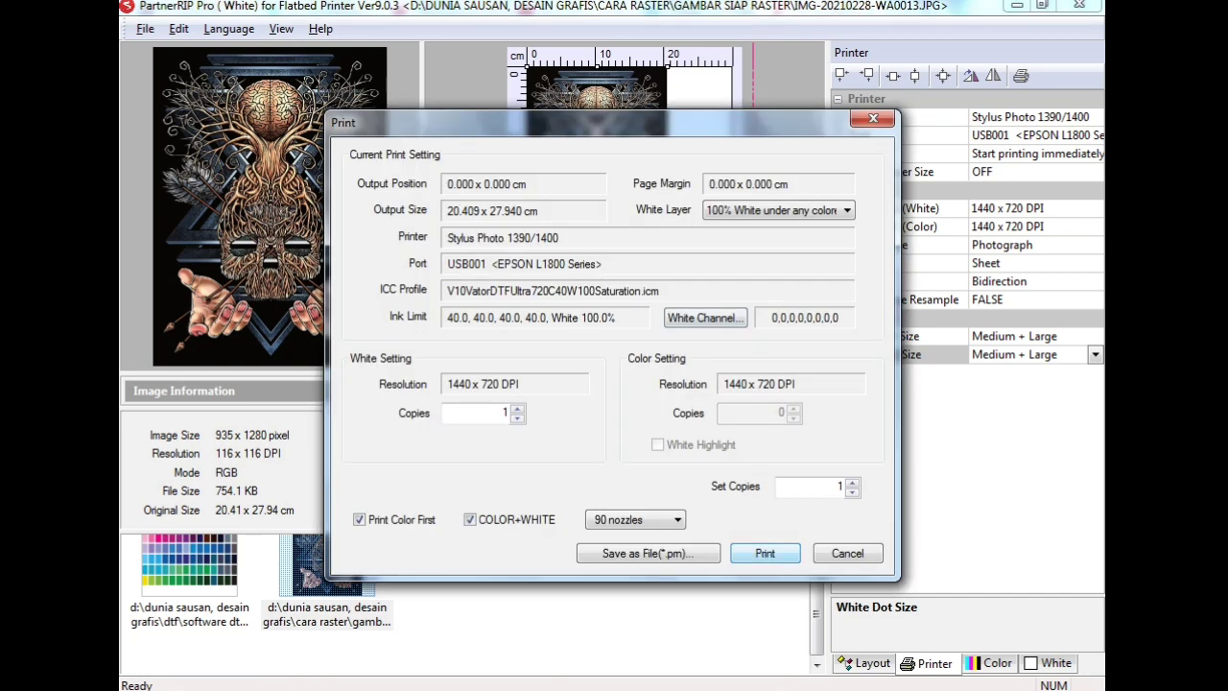
key(Escape)
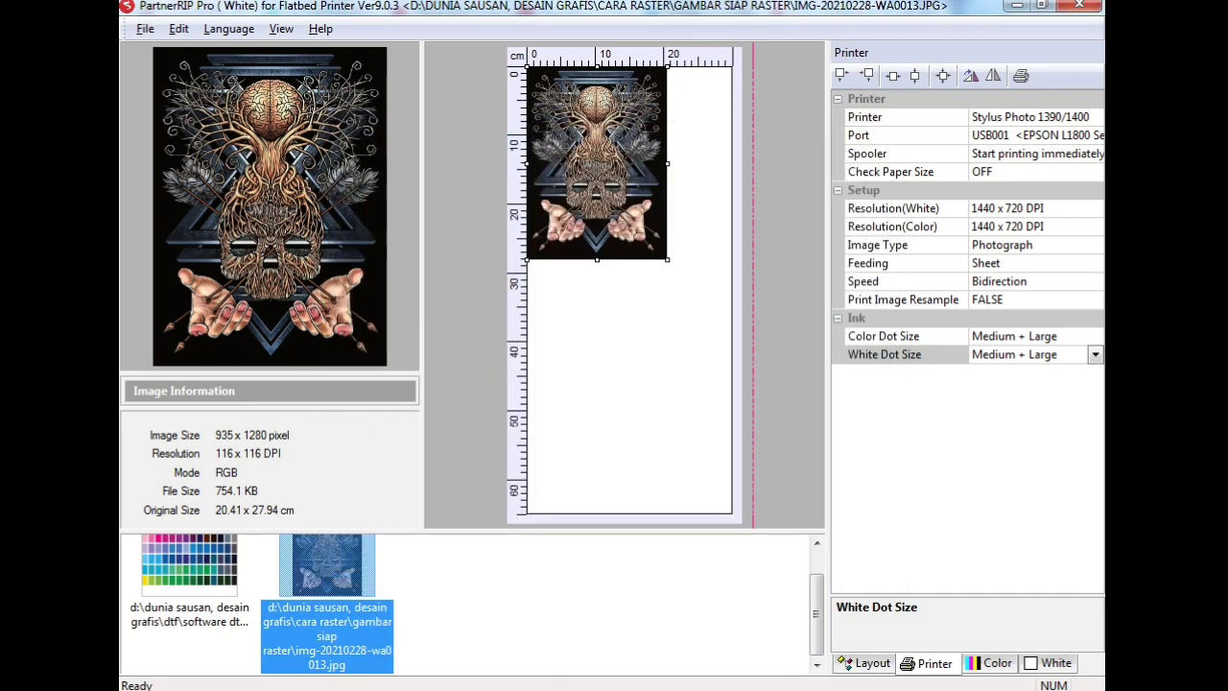
Step: Switch the output ICC profile to V10VatorDTFUltra720C40W100Colorful.icm
click(990, 663)
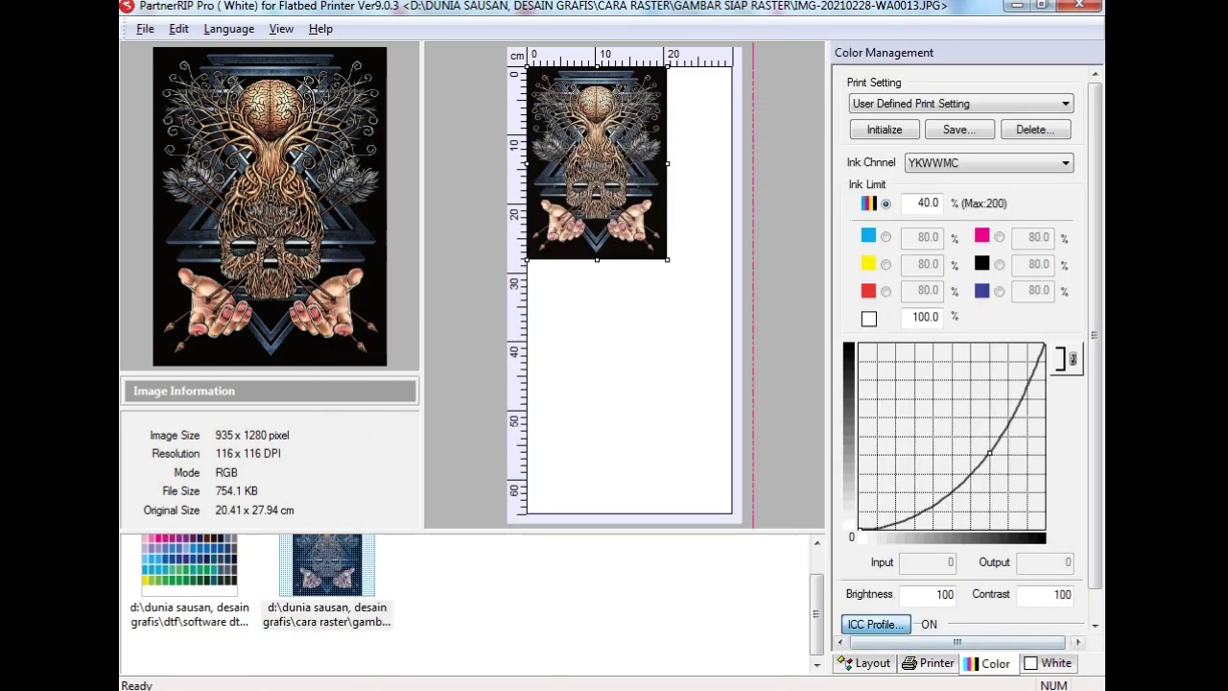
click(874, 625)
click(796, 327)
click(631, 368)
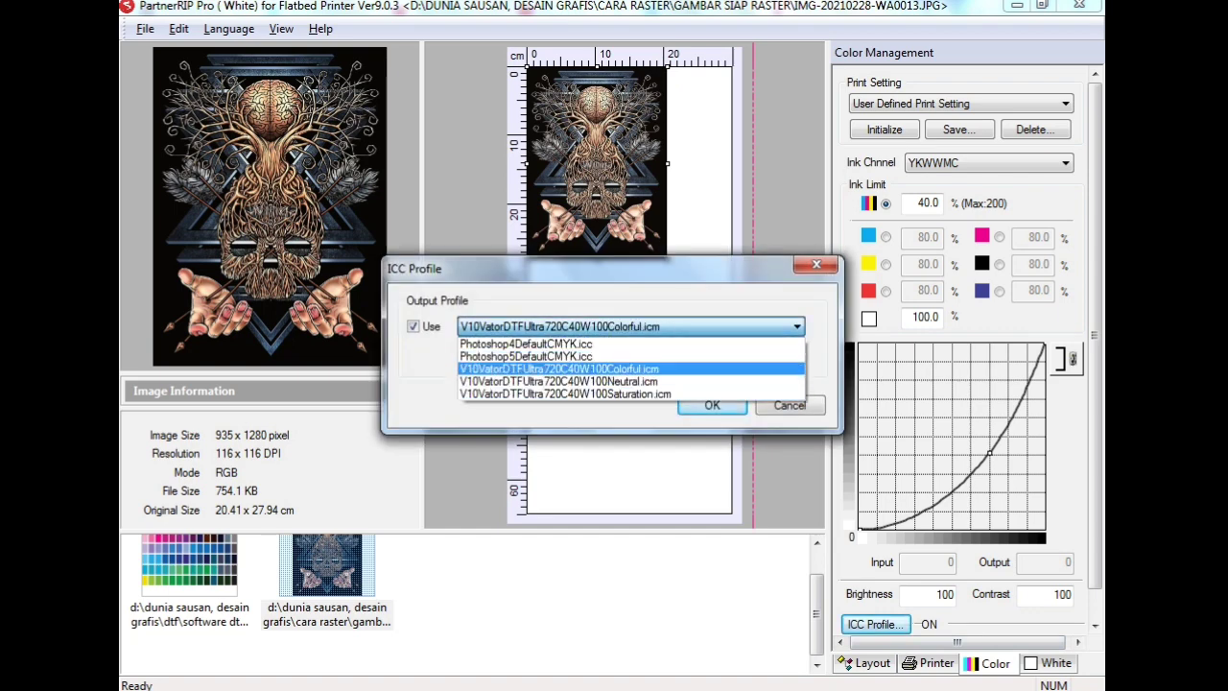
click(712, 405)
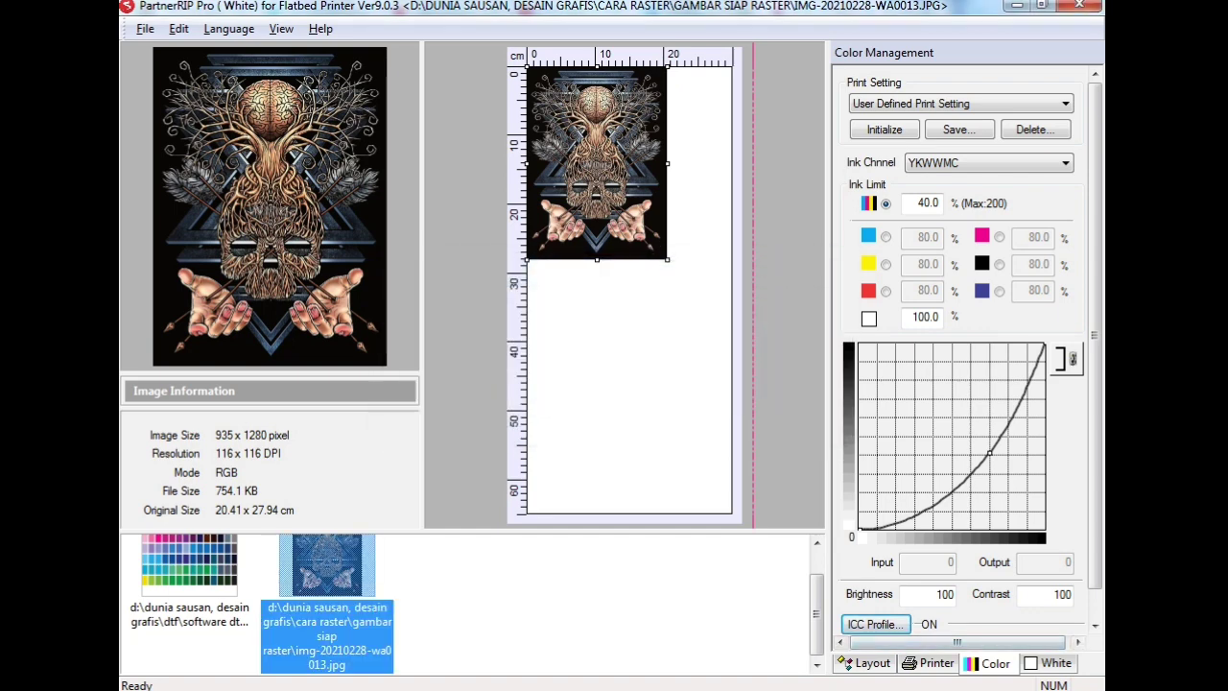
Step: Review the print settings summary for the Colorful profile and dismiss it without printing
click(145, 29)
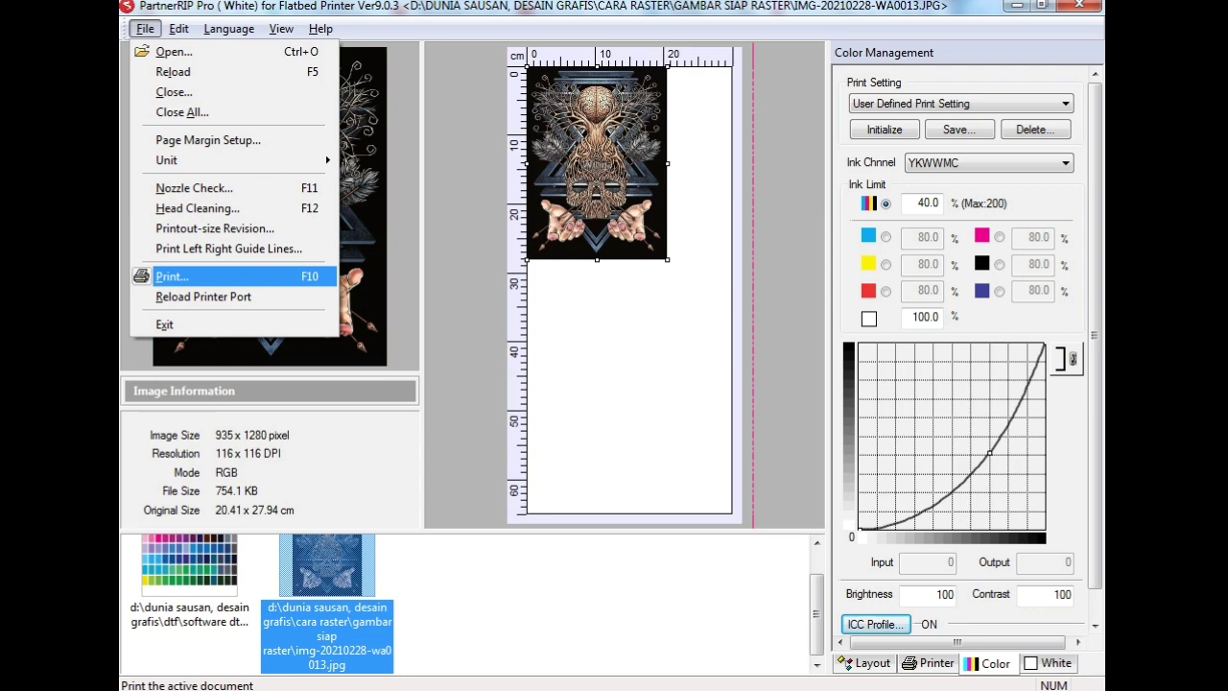
click(173, 276)
click(838, 543)
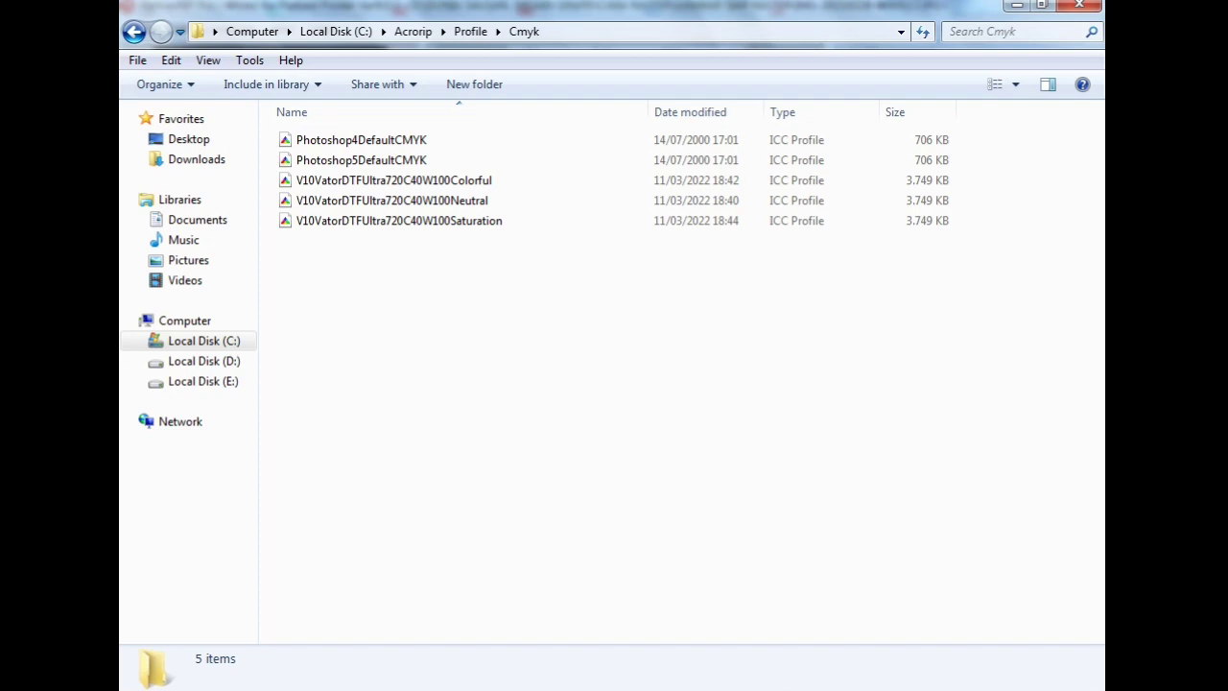
Step: Delete the Colorful, Neutral and Saturation V10VatorDTFUltra720C40W100 profiles from C:\Acrorip\Profile\Cmyk
drag(593, 353, 386, 184)
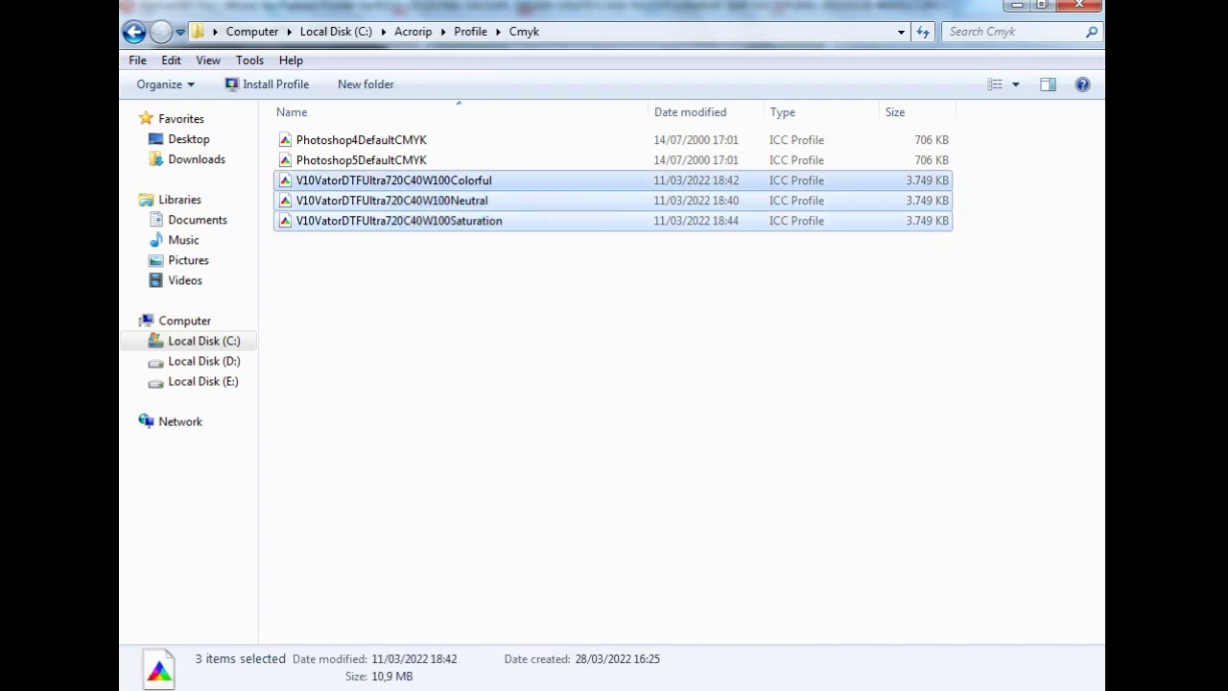
key(Delete)
key(Return)
Step: In the ICC VATOR ULYRA folder, delete the V10VatorDTFUltra720C40W100 archive, its three extracted profiles and the Tutorial Setting text file
key(BackSpace)
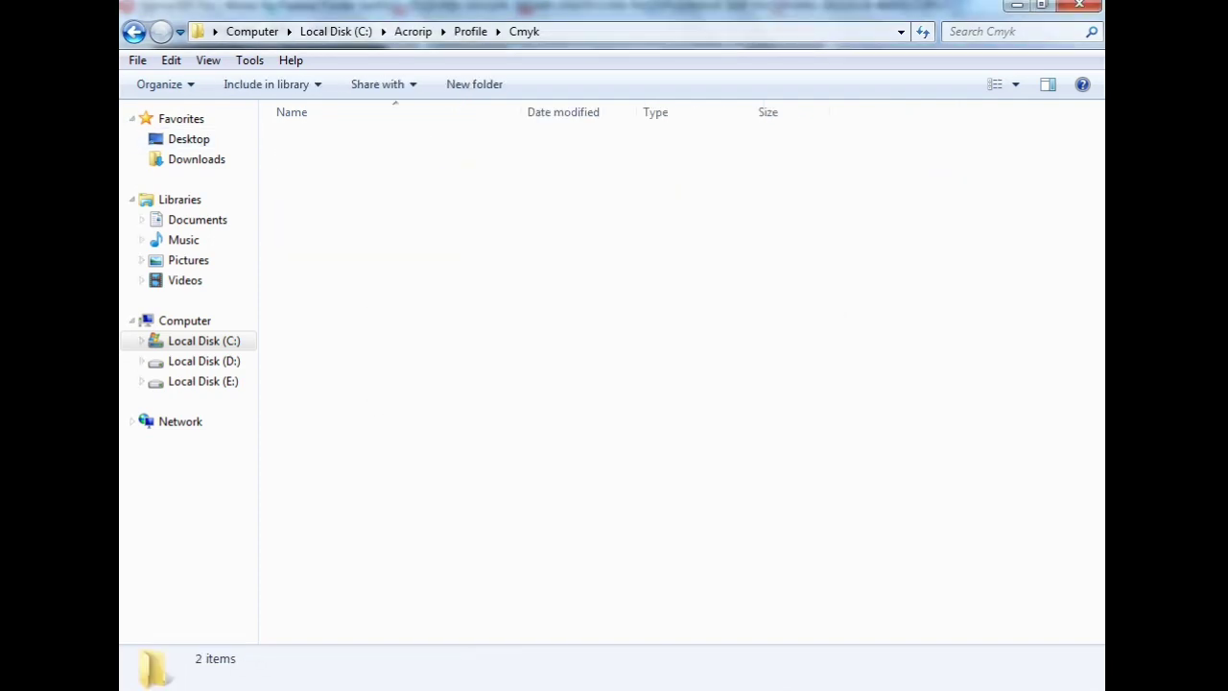
key(BackSpace)
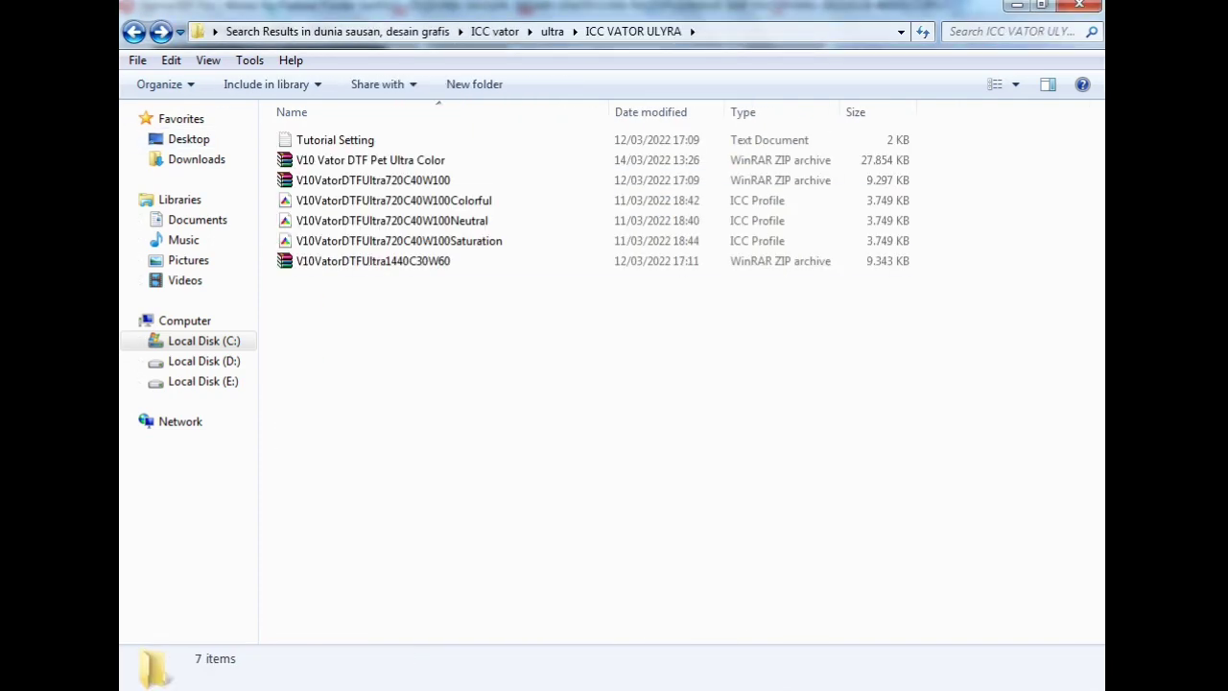
click(399, 241)
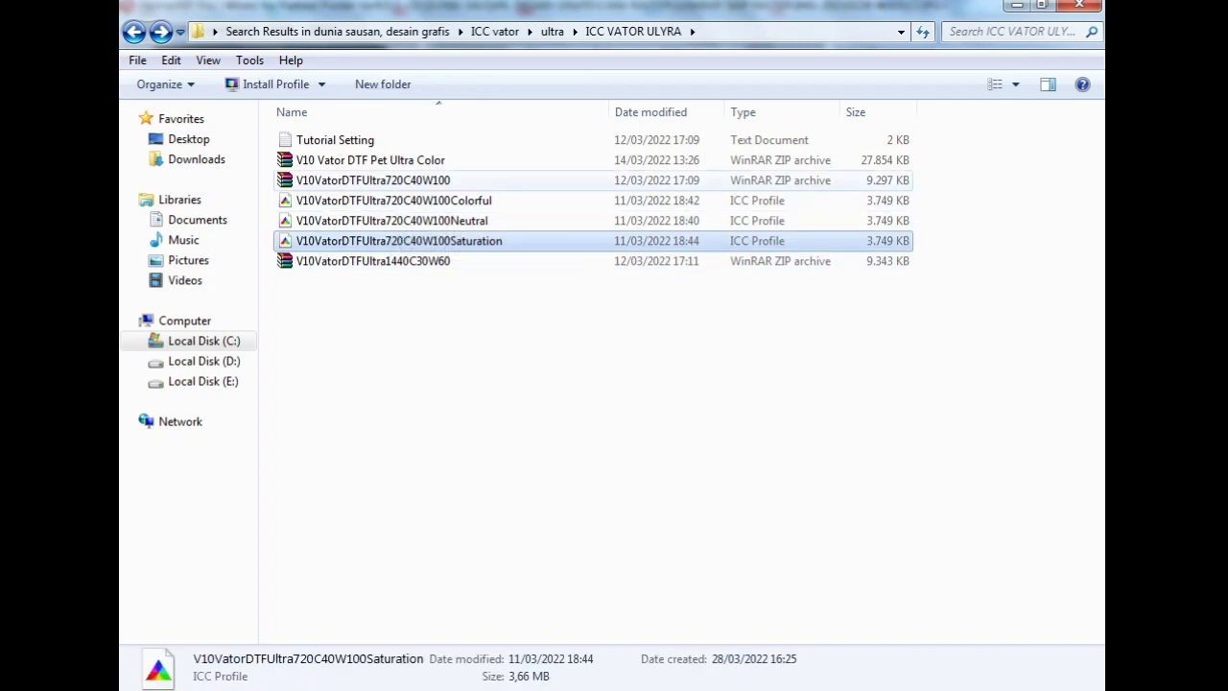
shift+click(384, 181)
ctrl+click(345, 140)
key(Delete)
key(Return)
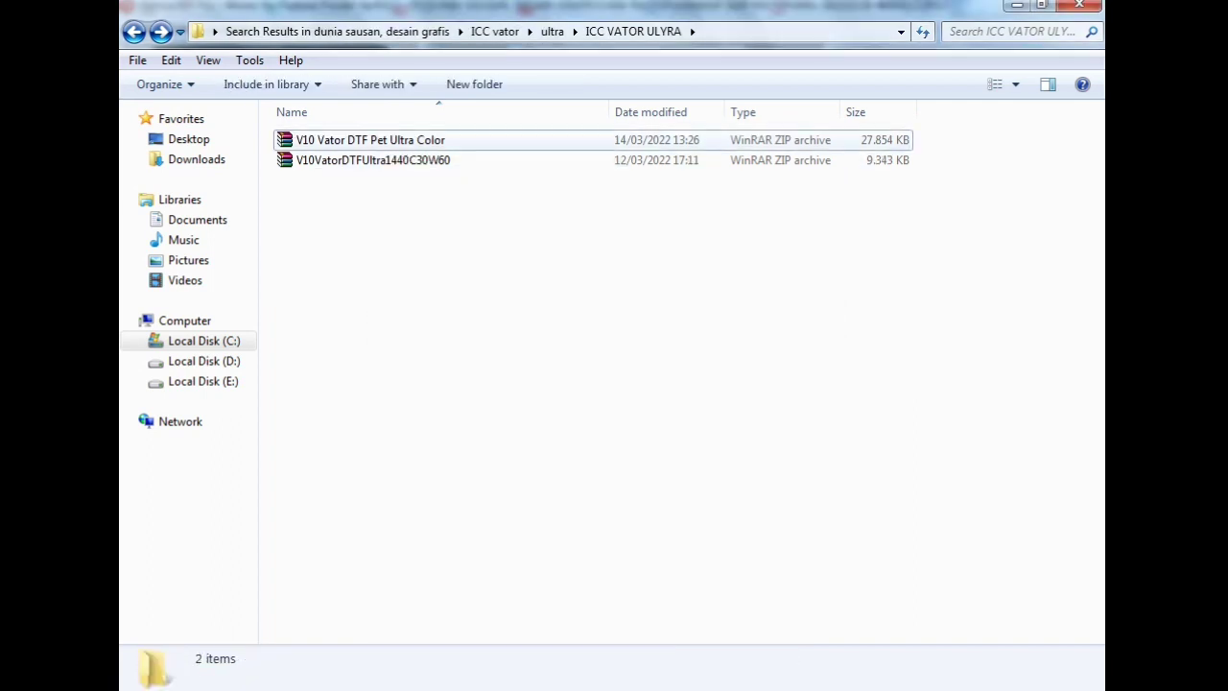
Step: Extract the V10VatorDTFUltra1440C30W60 archive into the current folder
click(384, 160)
right_click(389, 160)
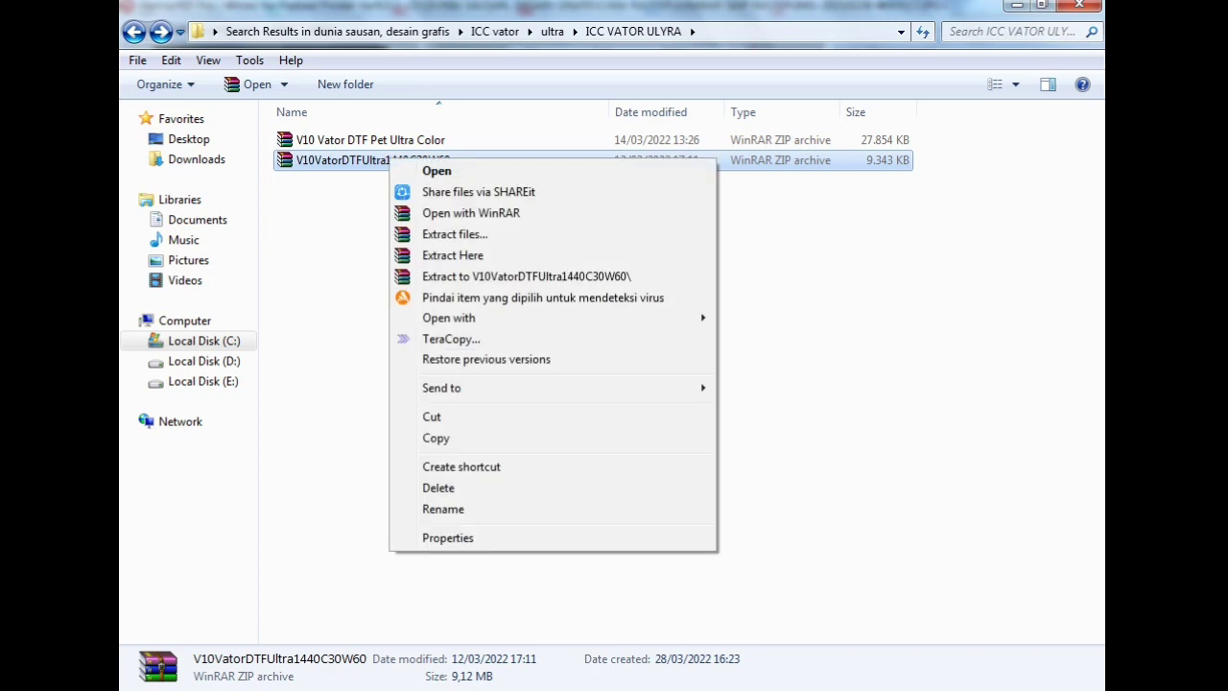
click(452, 255)
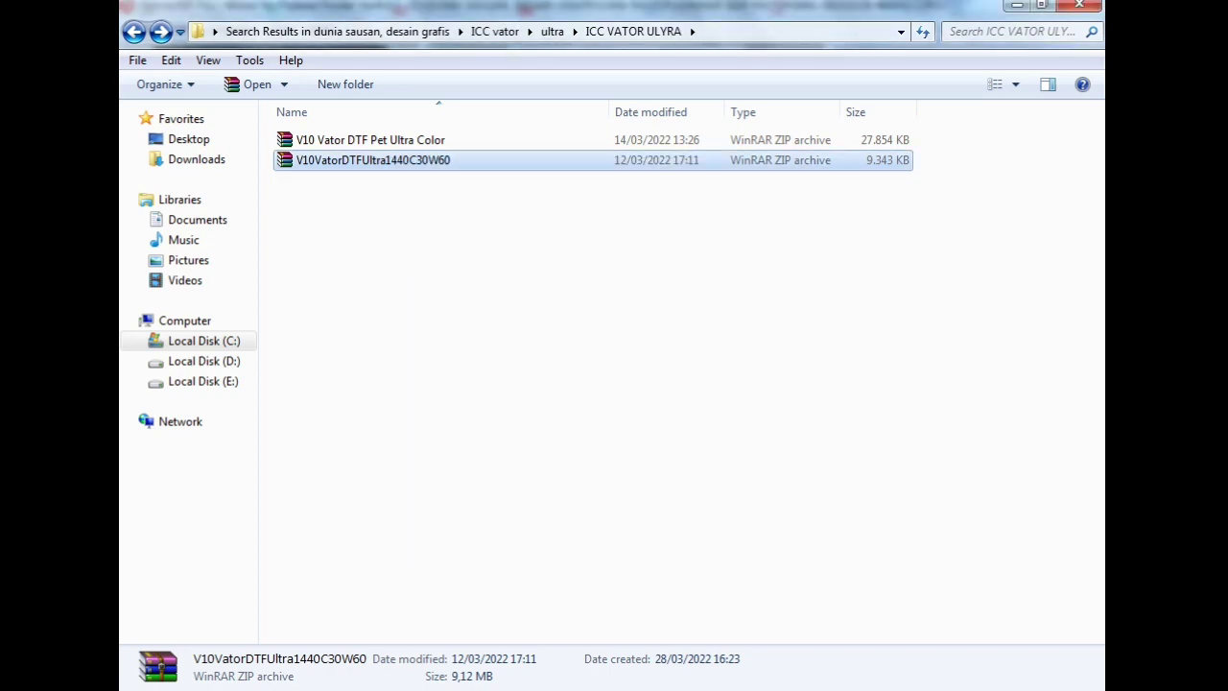
Step: Copy the extracted Colorful, Neutral and Saturation V10VatorDTFUltra1440C30W60 ICC profiles
drag(576, 366, 398, 201)
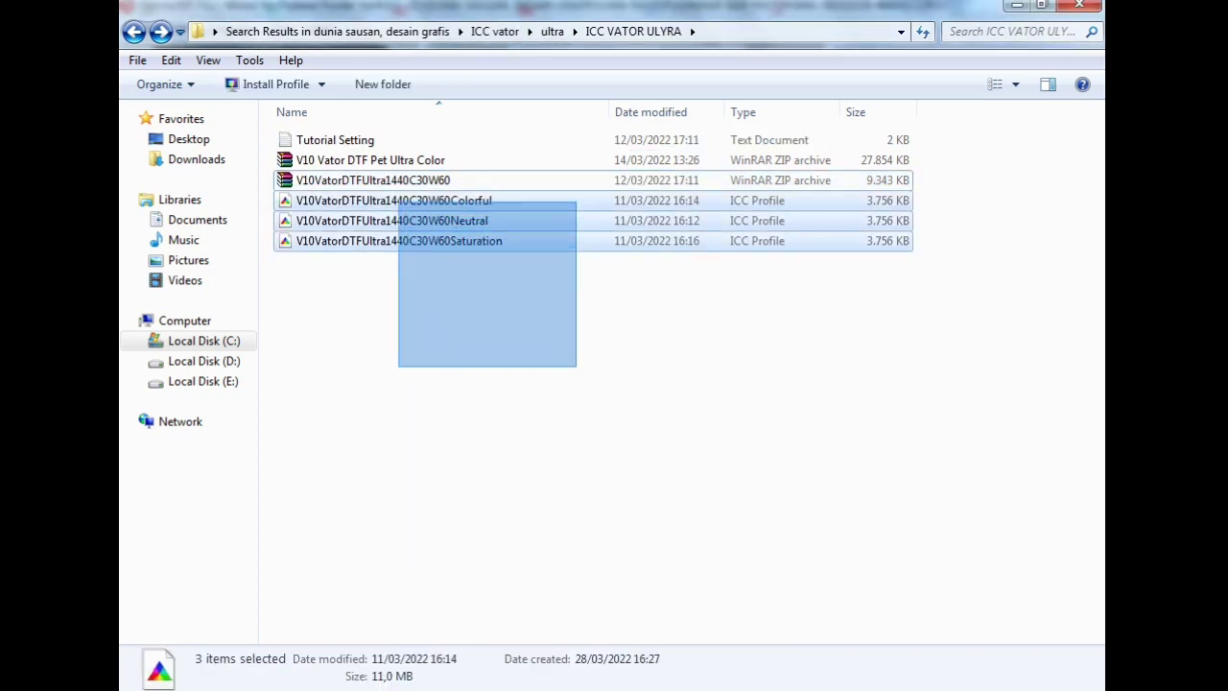
right_click(420, 201)
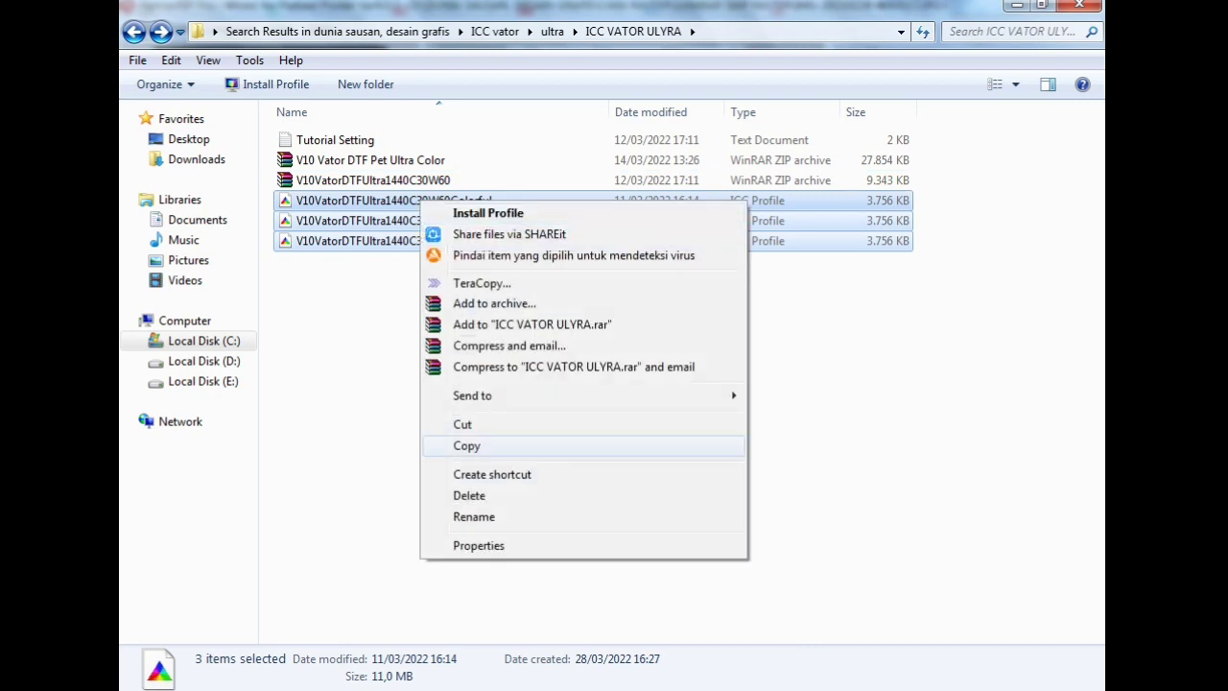
click(466, 446)
Step: Paste the copied V10VatorDTFUltra1440C30W60 profiles into C:\Acrorip\Profile\Cmyk, granting the permission needed
click(203, 342)
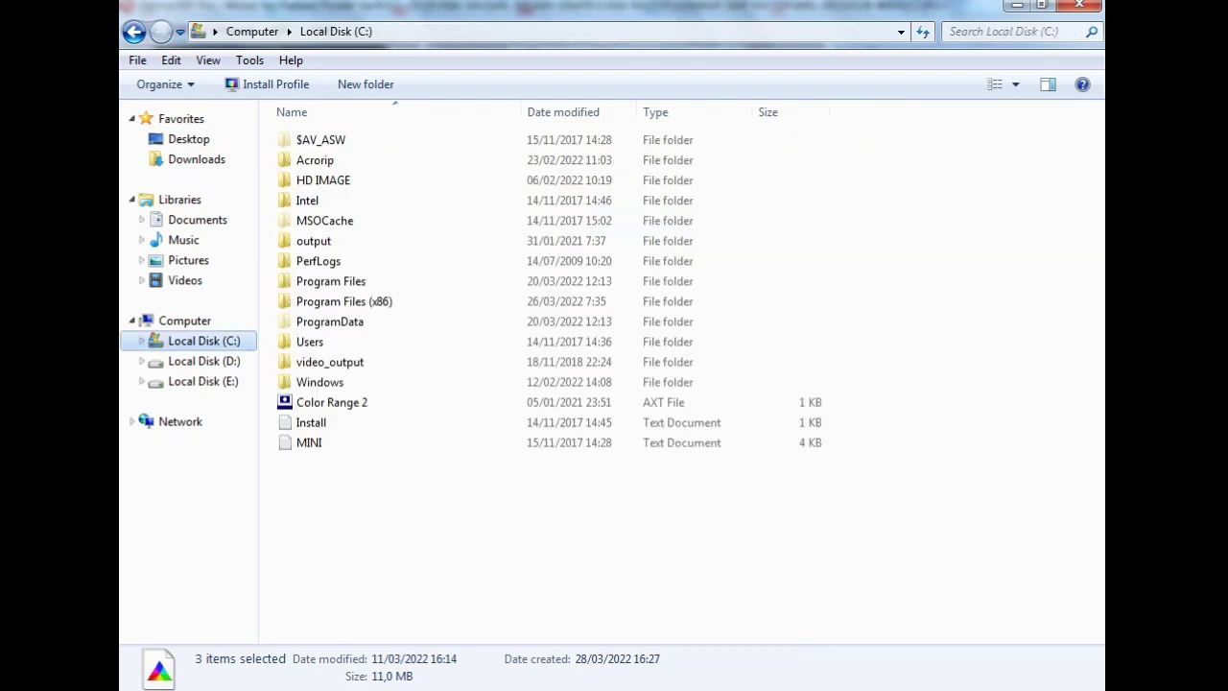
click(322, 160)
double_click(321, 160)
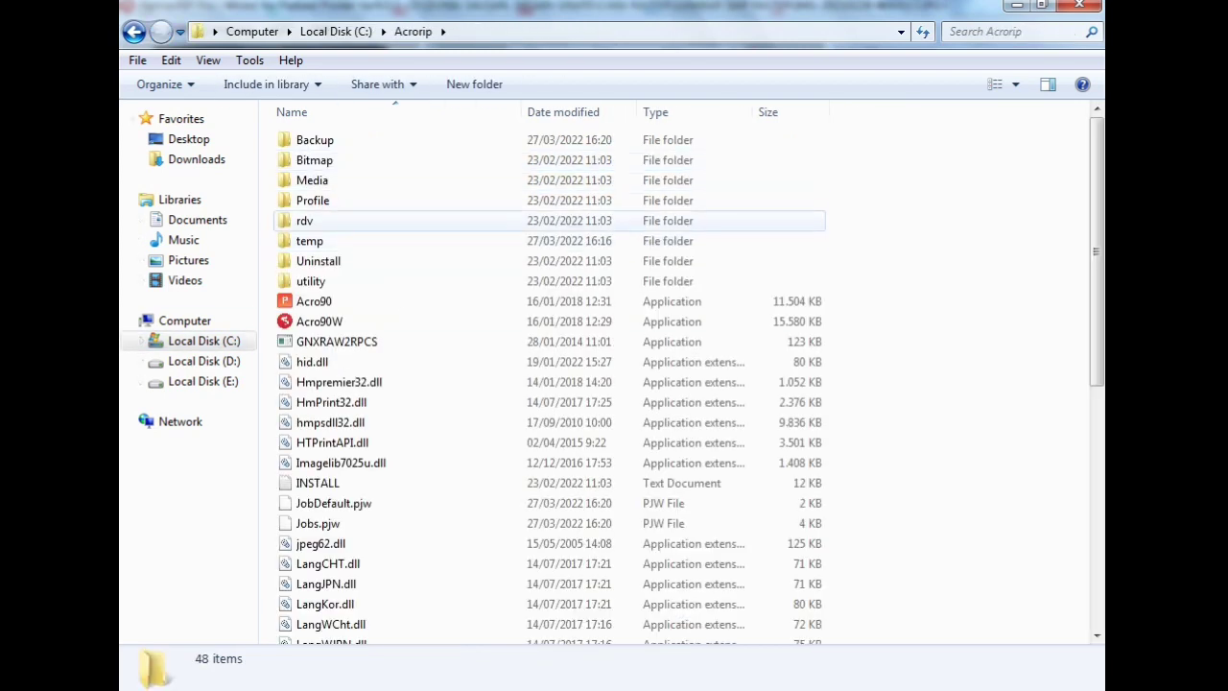
click(321, 200)
key(Return)
double_click(307, 139)
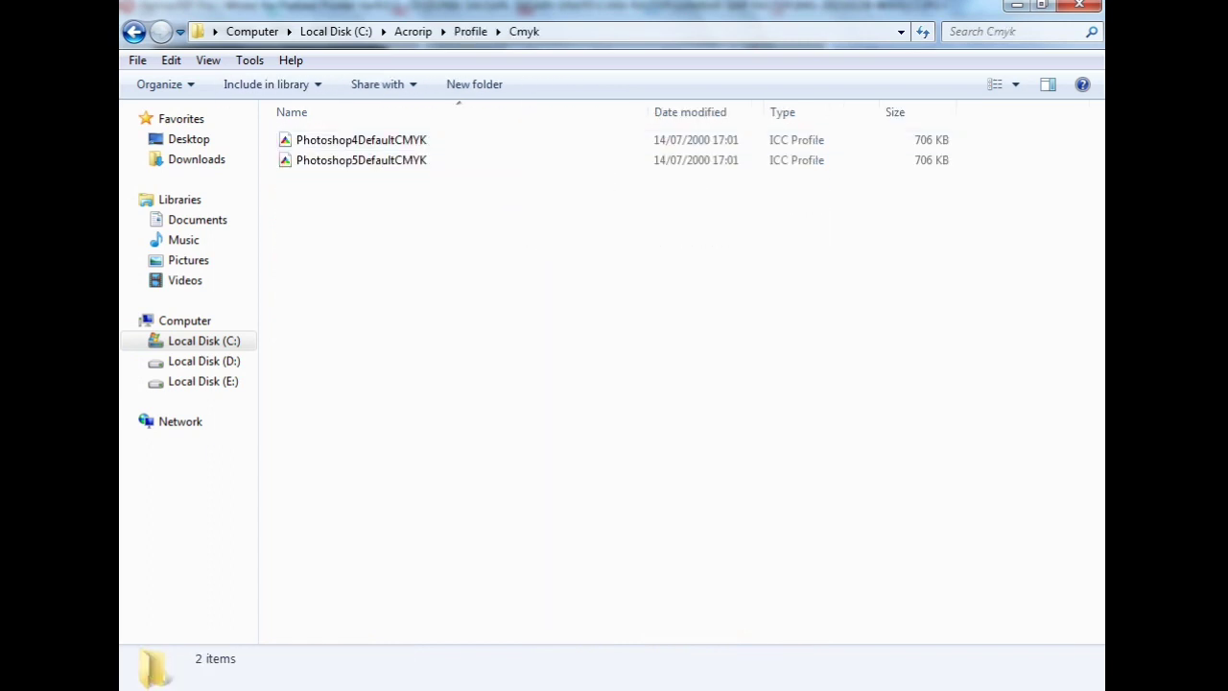
right_click(378, 333)
click(423, 465)
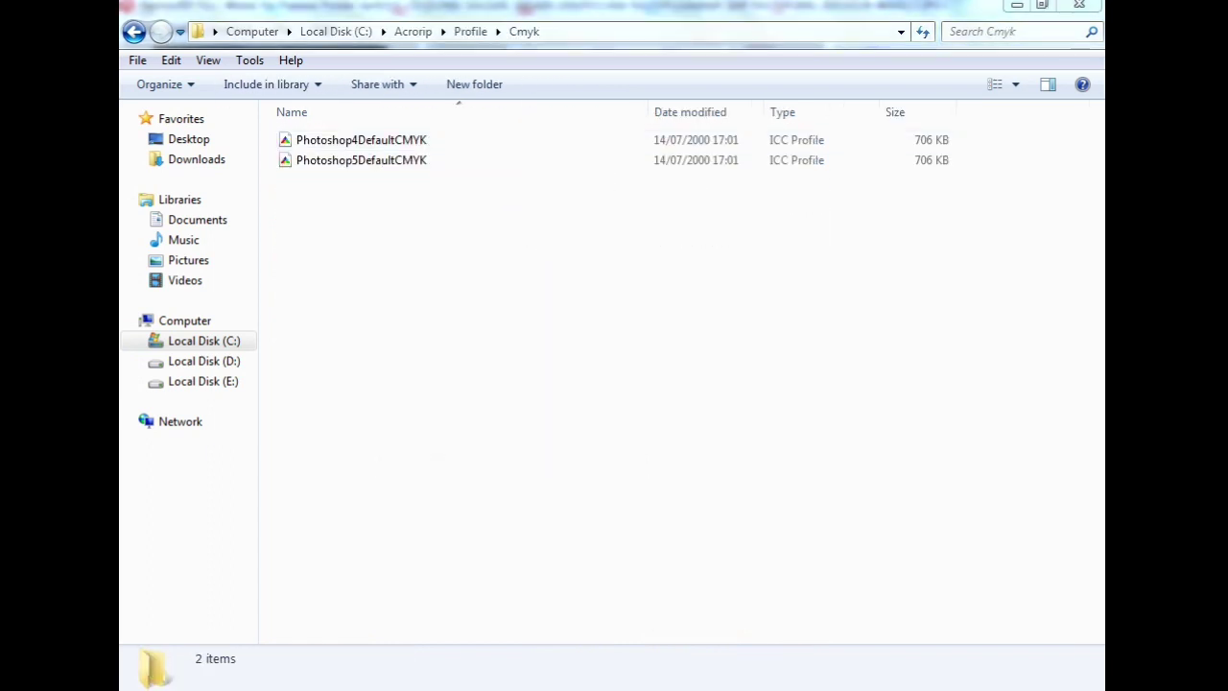
click(752, 366)
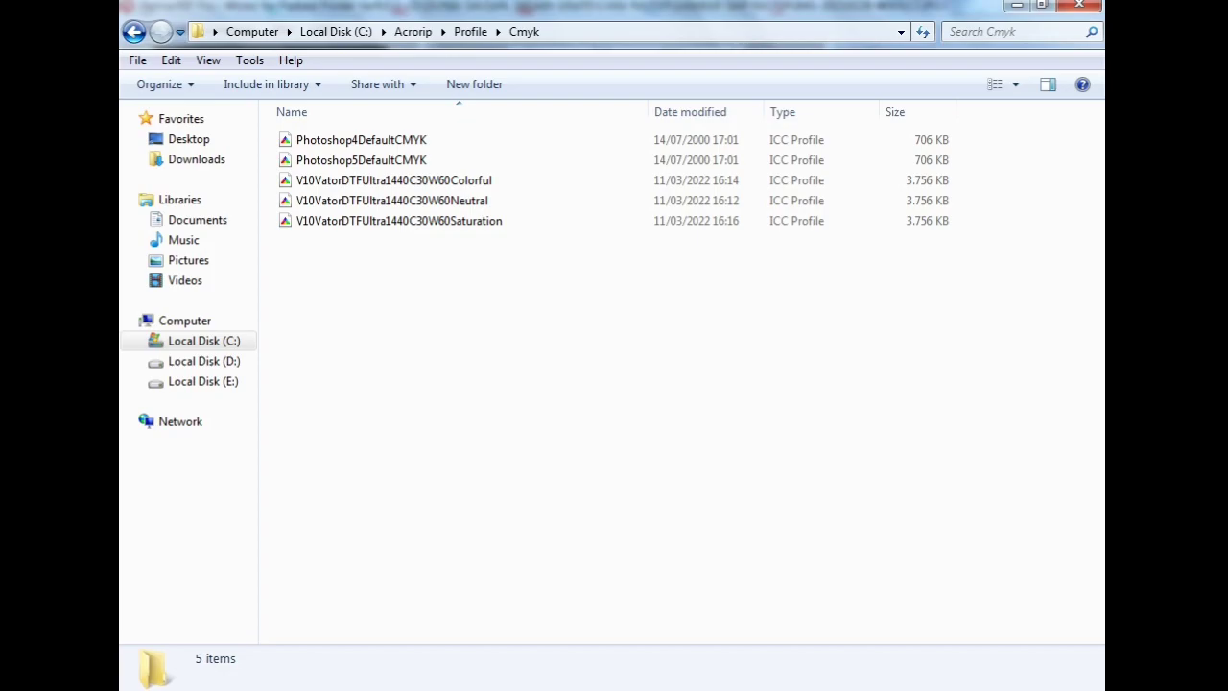
Step: In PartnerRIP Pro, apply the V10VatorDTFUltra1440C30W60Neutral.icm output profile and set the ink limits to 30% color and 60% white
click(796, 688)
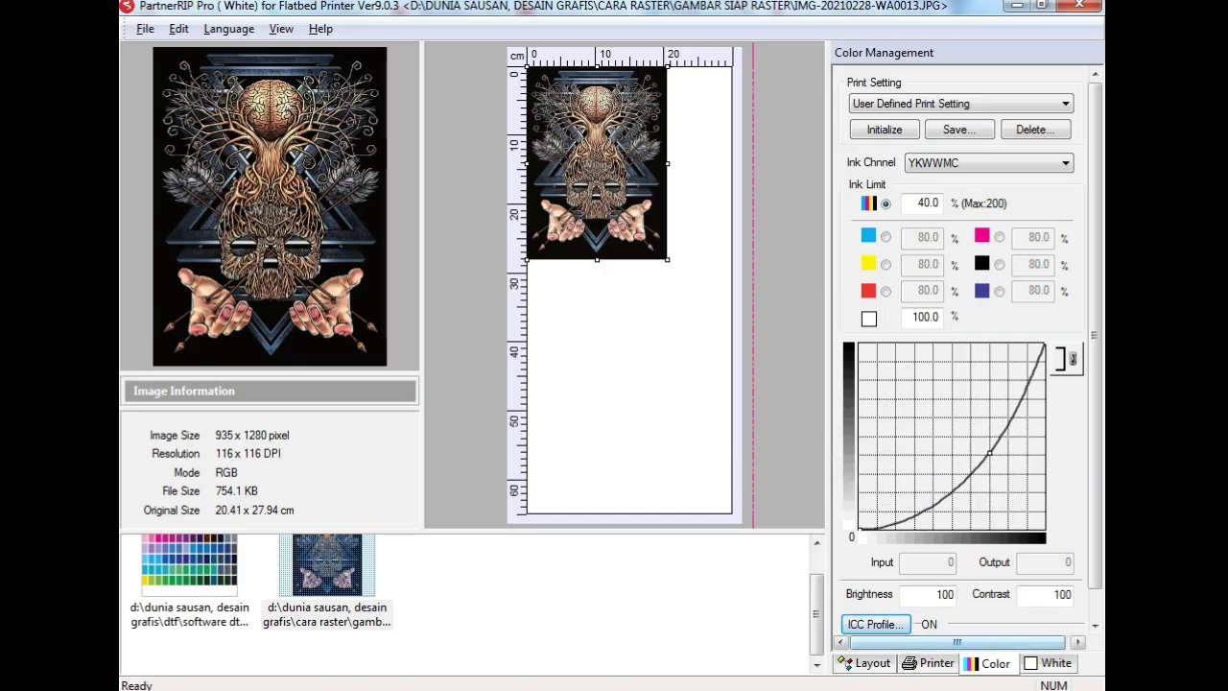
click(875, 625)
click(710, 326)
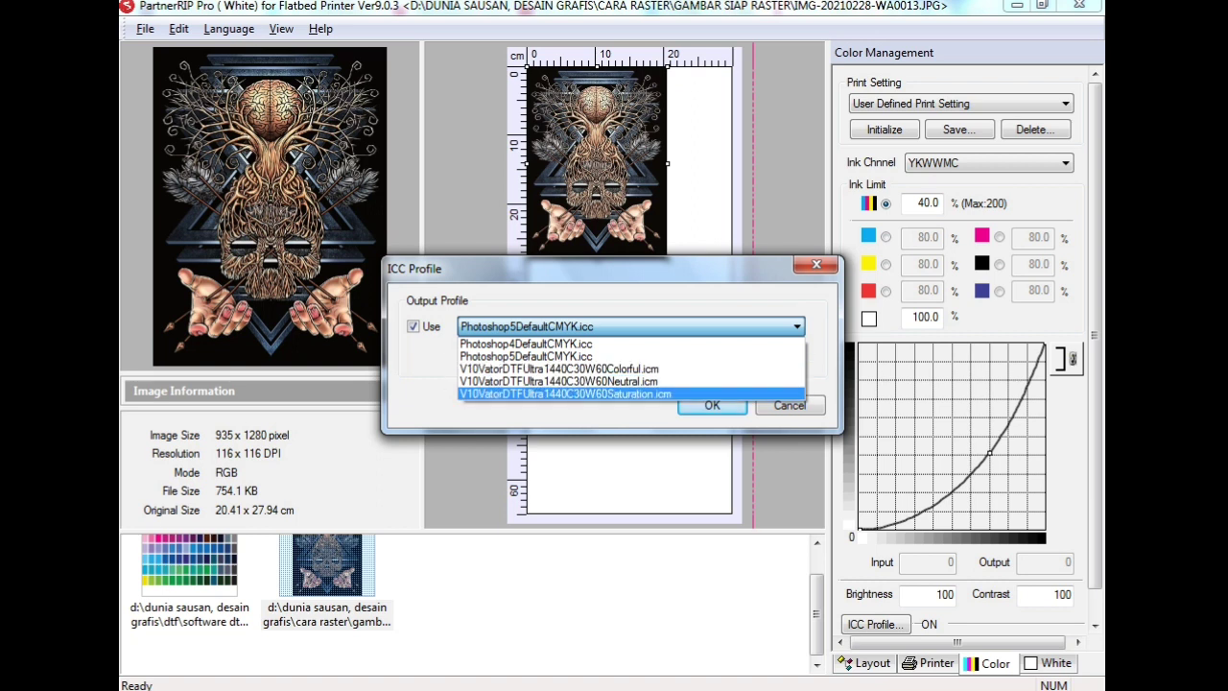
click(564, 393)
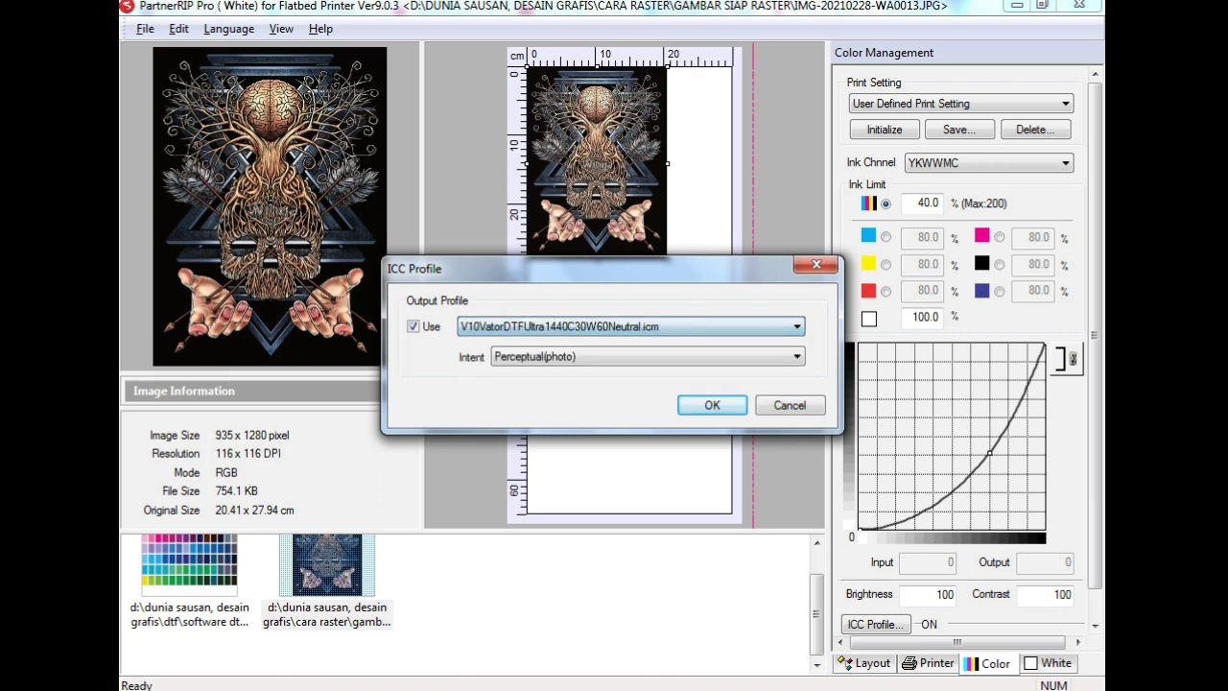
click(712, 404)
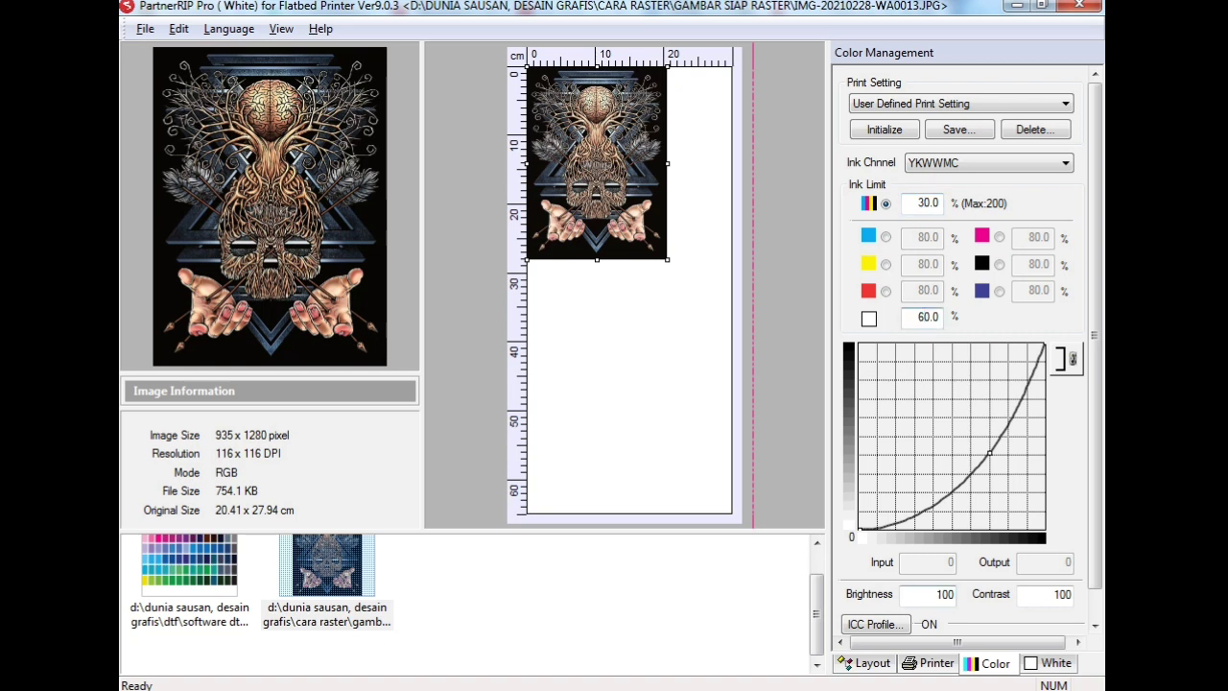
Step: Set both the white and color printer resolutions to 1440 x 1440 DPI
click(930, 663)
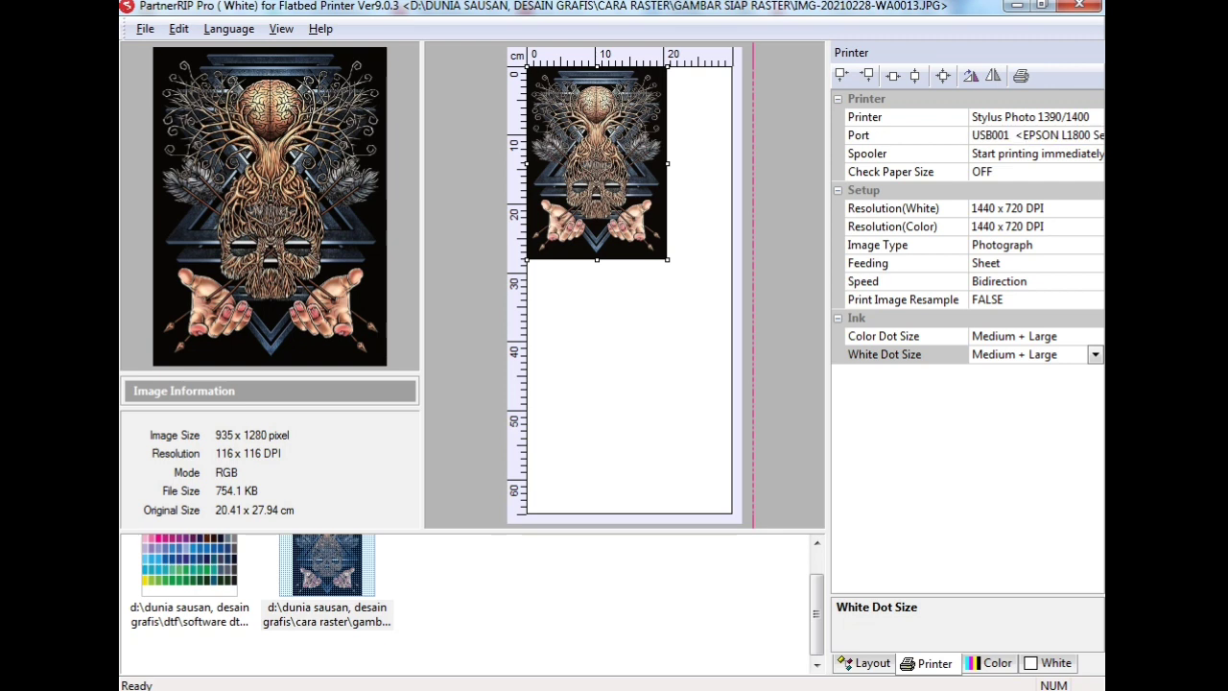
click(1016, 209)
click(1095, 208)
click(1010, 295)
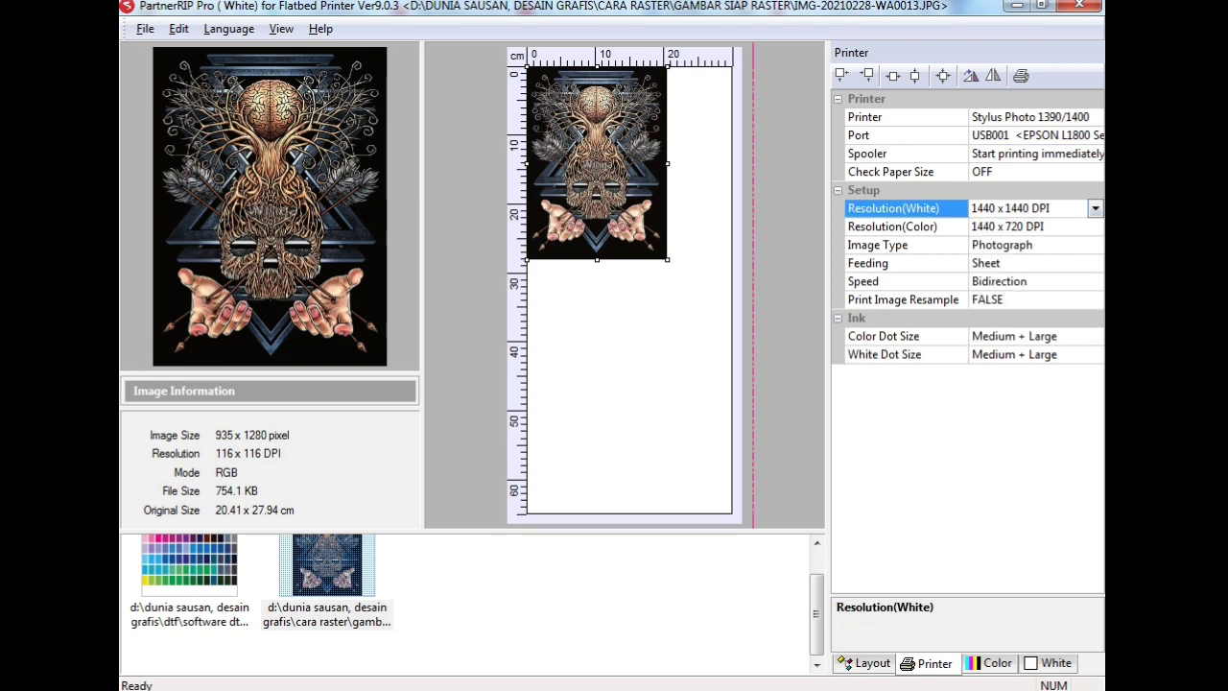
click(892, 226)
click(1095, 227)
click(1026, 314)
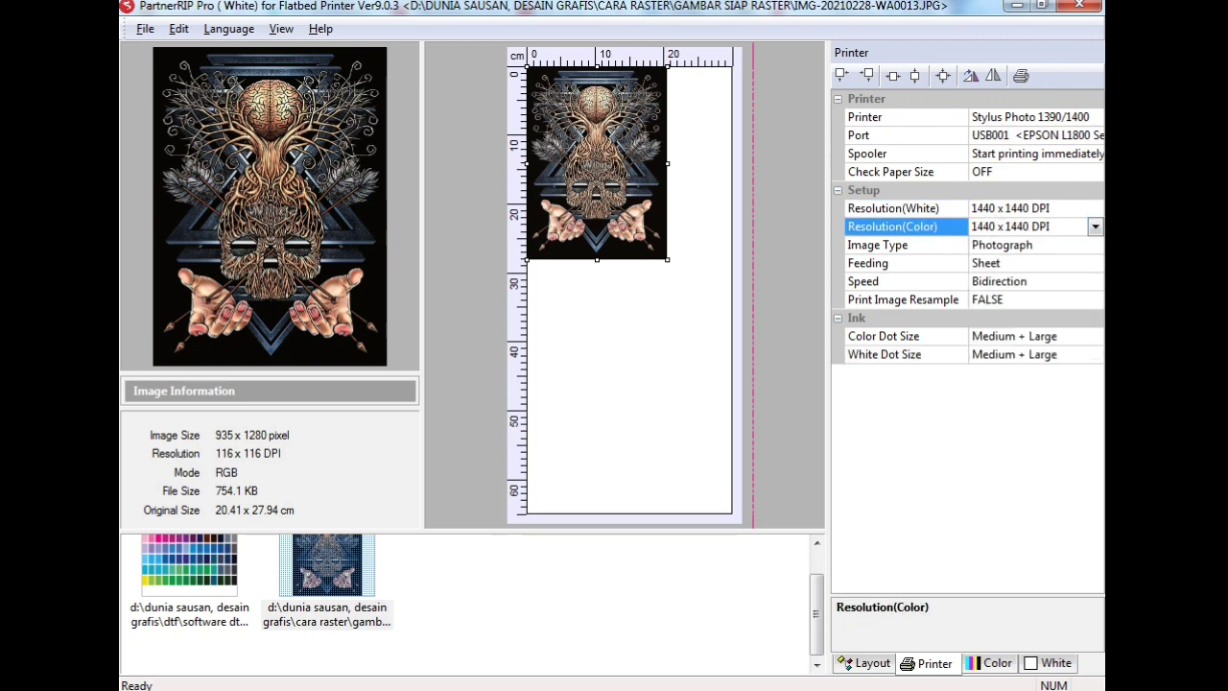
Step: Check the color and white ink settings, review the print settings summary for the Neutral profile, and dismiss it without printing
click(990, 662)
click(1050, 662)
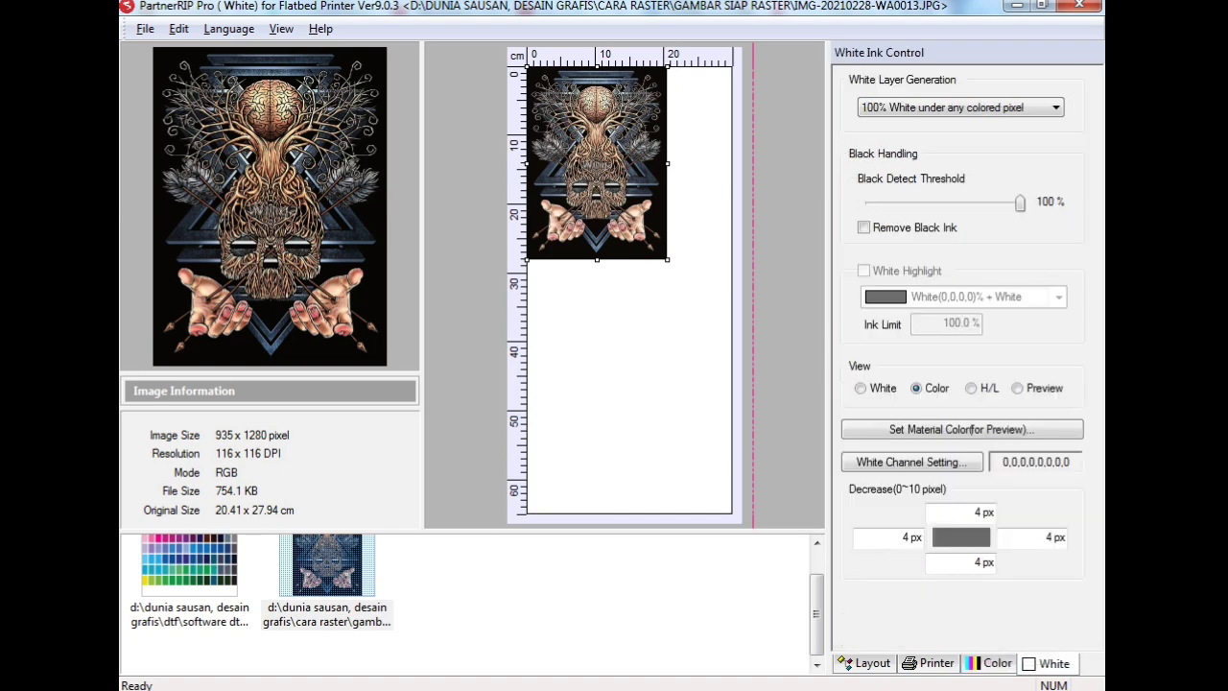
click(145, 29)
click(170, 275)
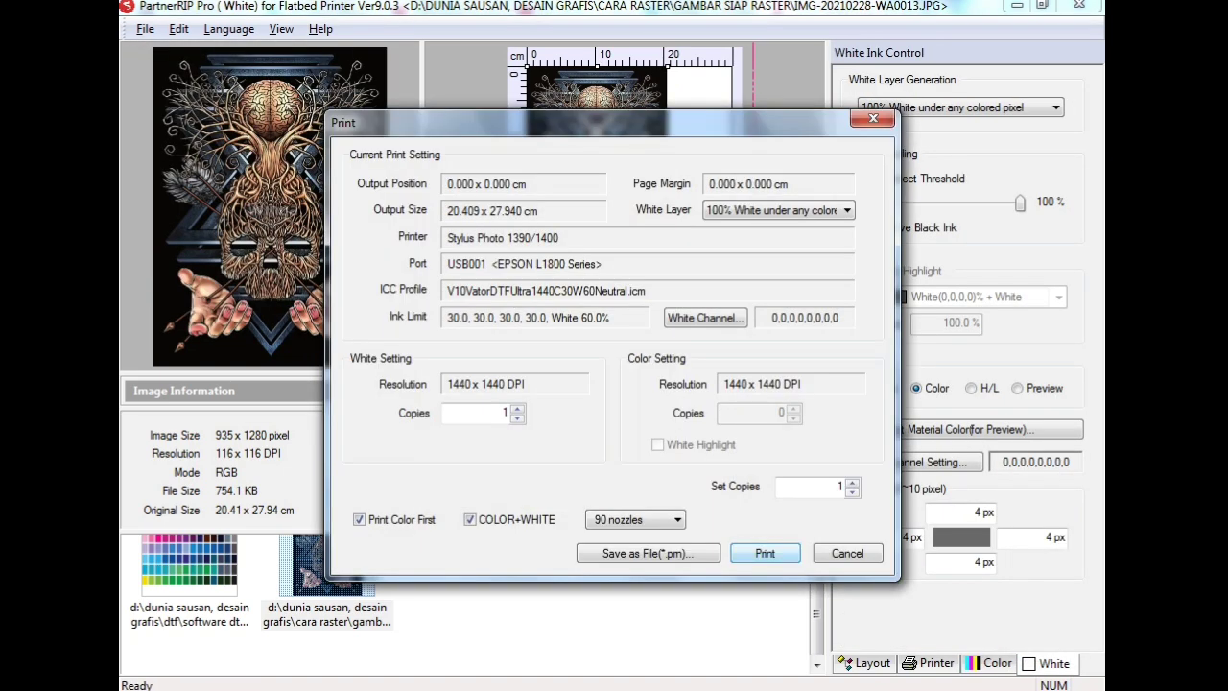
click(848, 553)
Step: Switch the output ICC profile to V10VatorDTFUltra1440C30W60Saturation.icm with the Perceptual(photo) intent
click(929, 662)
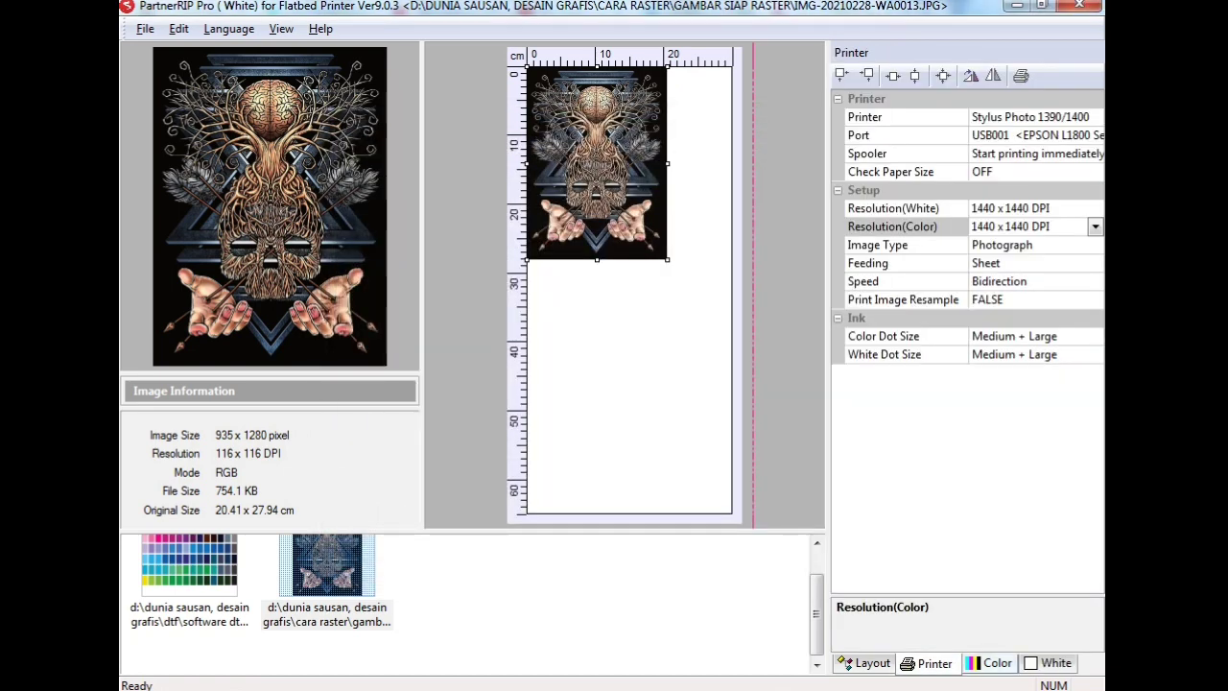
click(990, 662)
click(875, 625)
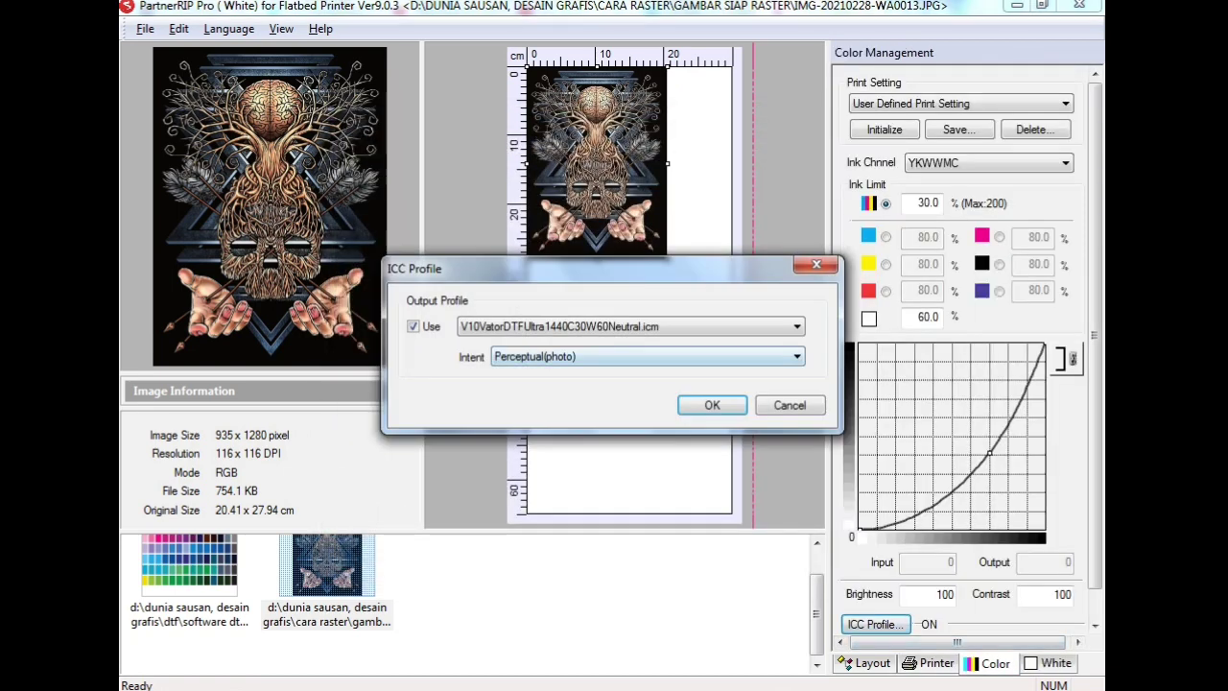
click(795, 327)
click(565, 393)
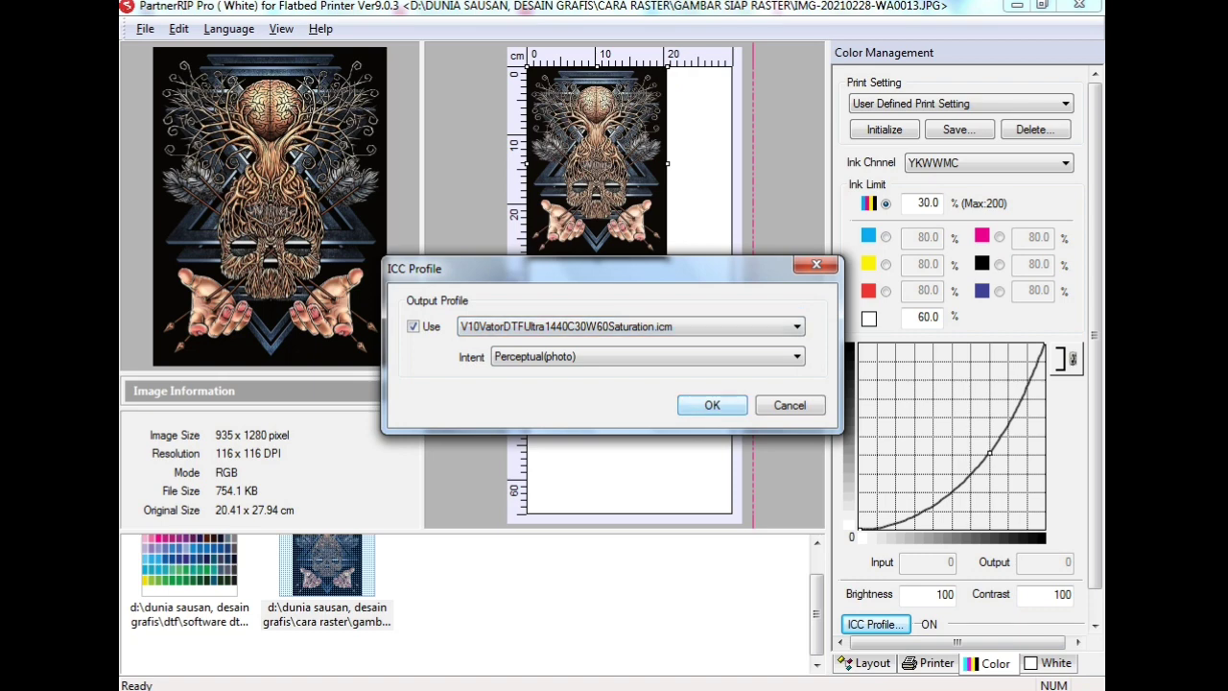
click(712, 405)
Step: Review the print settings summary for the 1440C30W60 Saturation profile and close it without printing
click(144, 29)
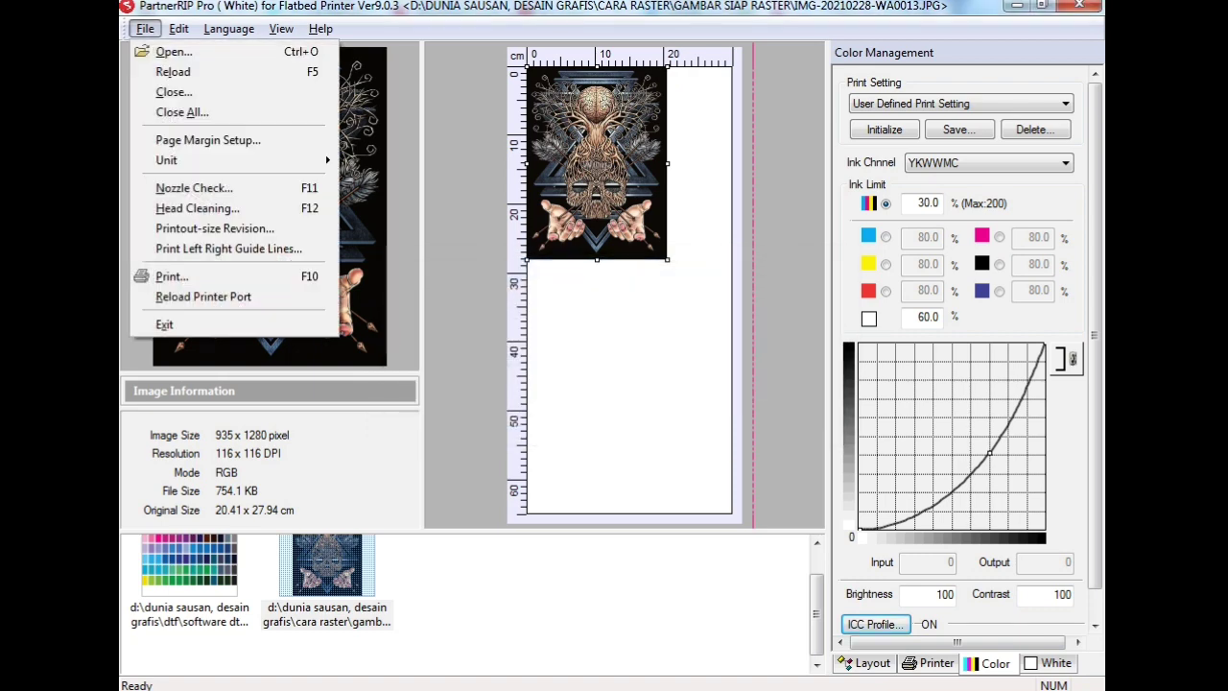
click(172, 276)
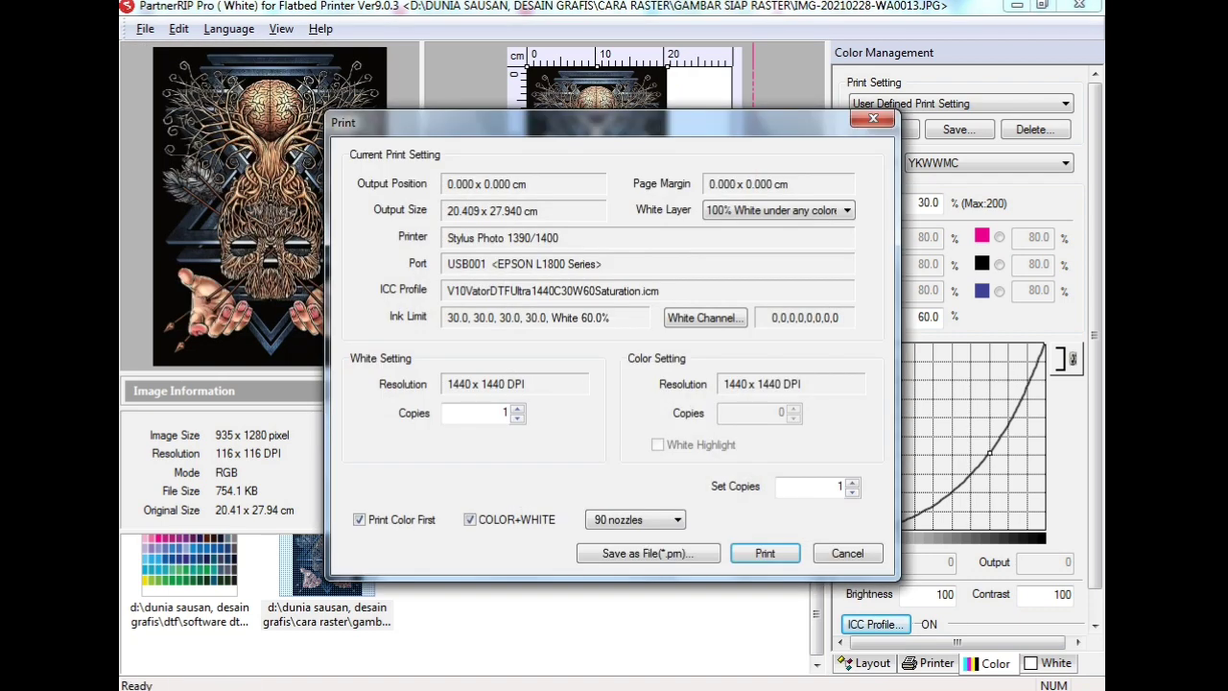
click(847, 552)
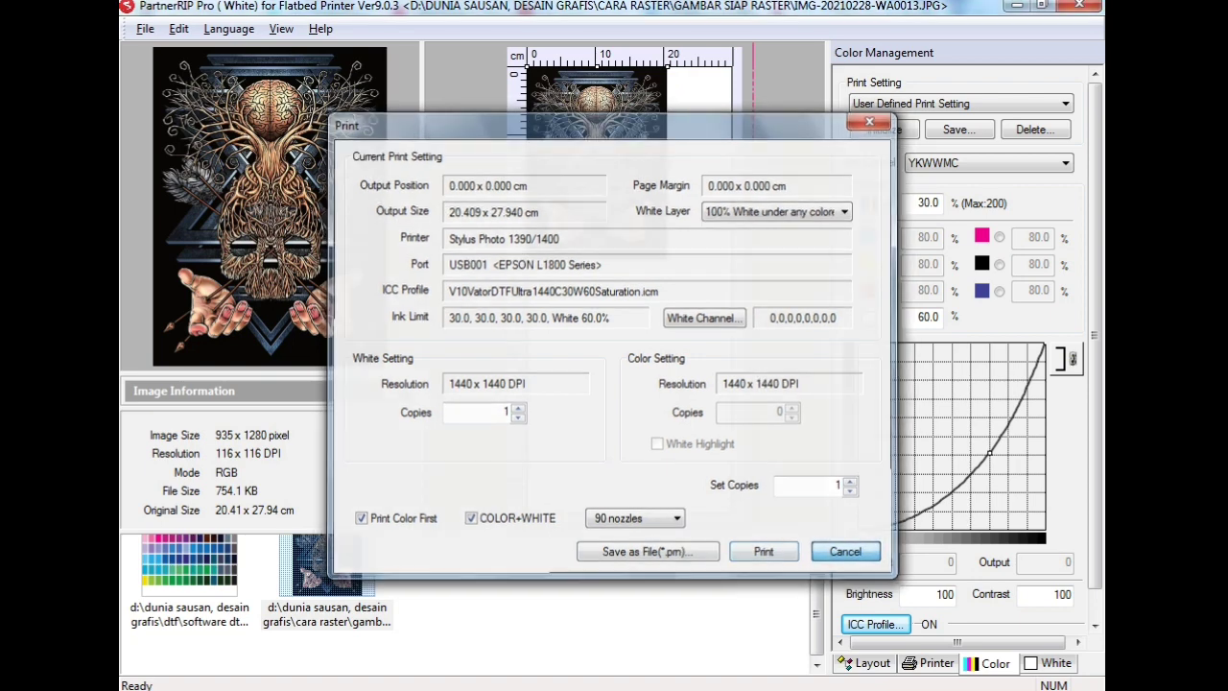
Step: Change the output ICC profile to V10VatorDTFUltra1440C30W60Colorful.icm, keeping the Perceptual(photo) intent
click(875, 623)
click(694, 326)
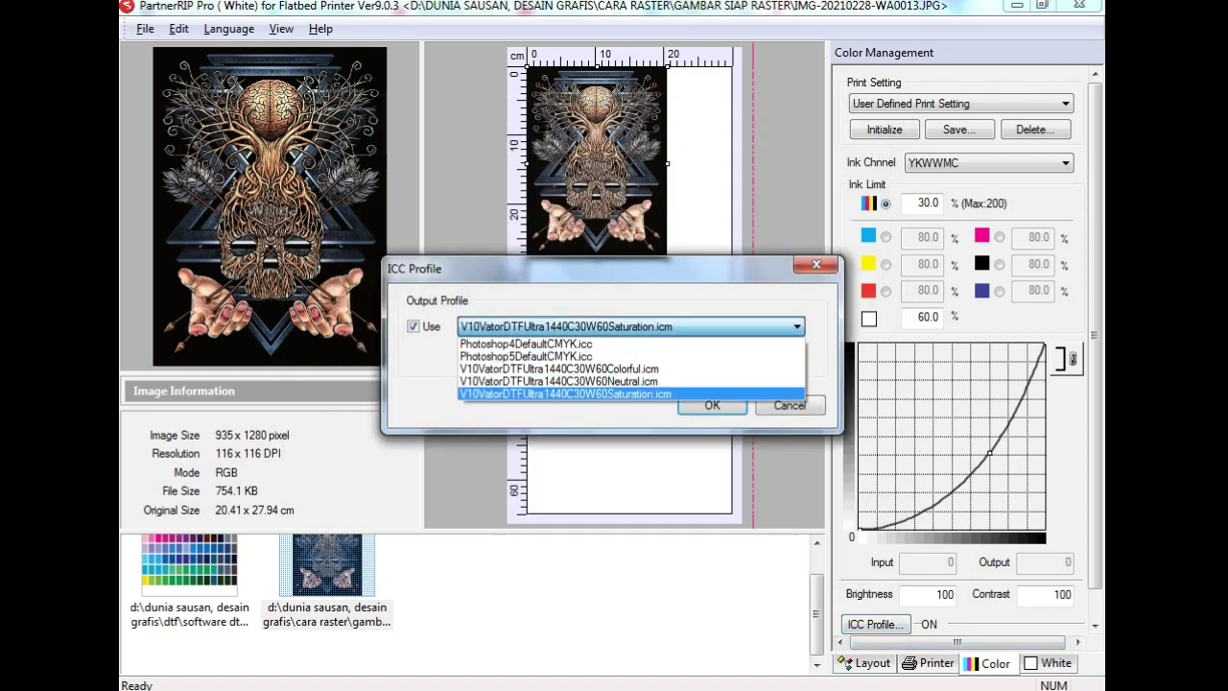
click(662, 368)
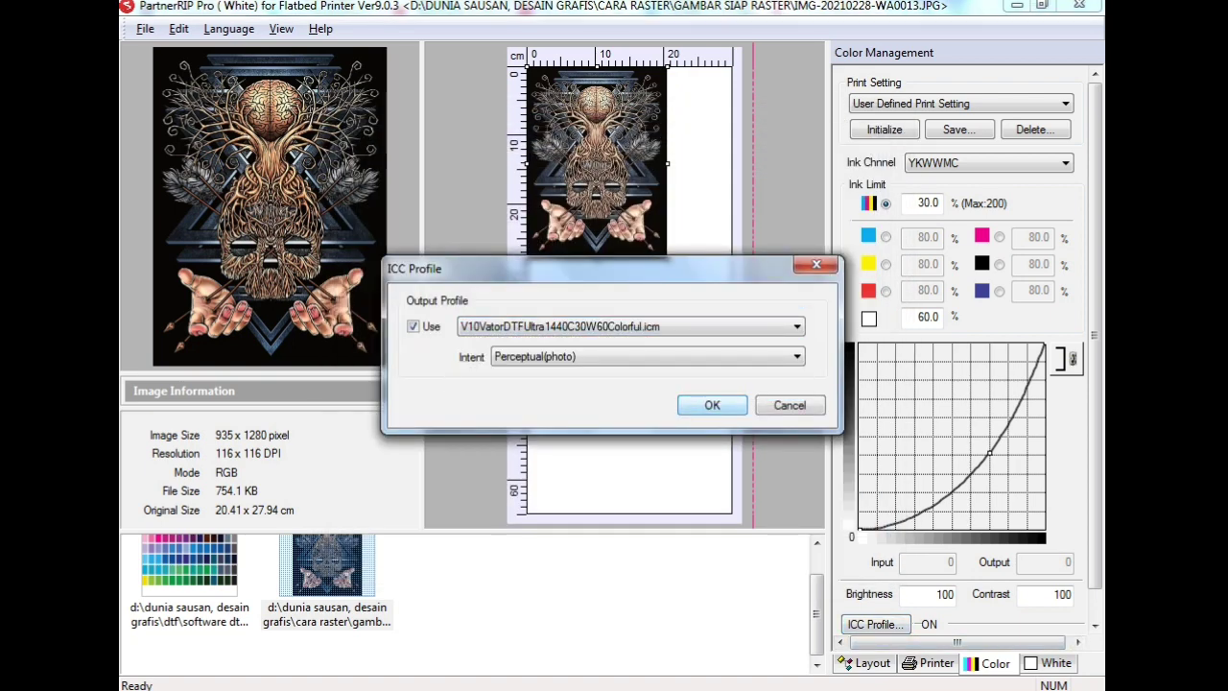
key(Return)
Step: Review the print settings summary for the 1440C30W60 Colorful profile and close it without printing
click(145, 29)
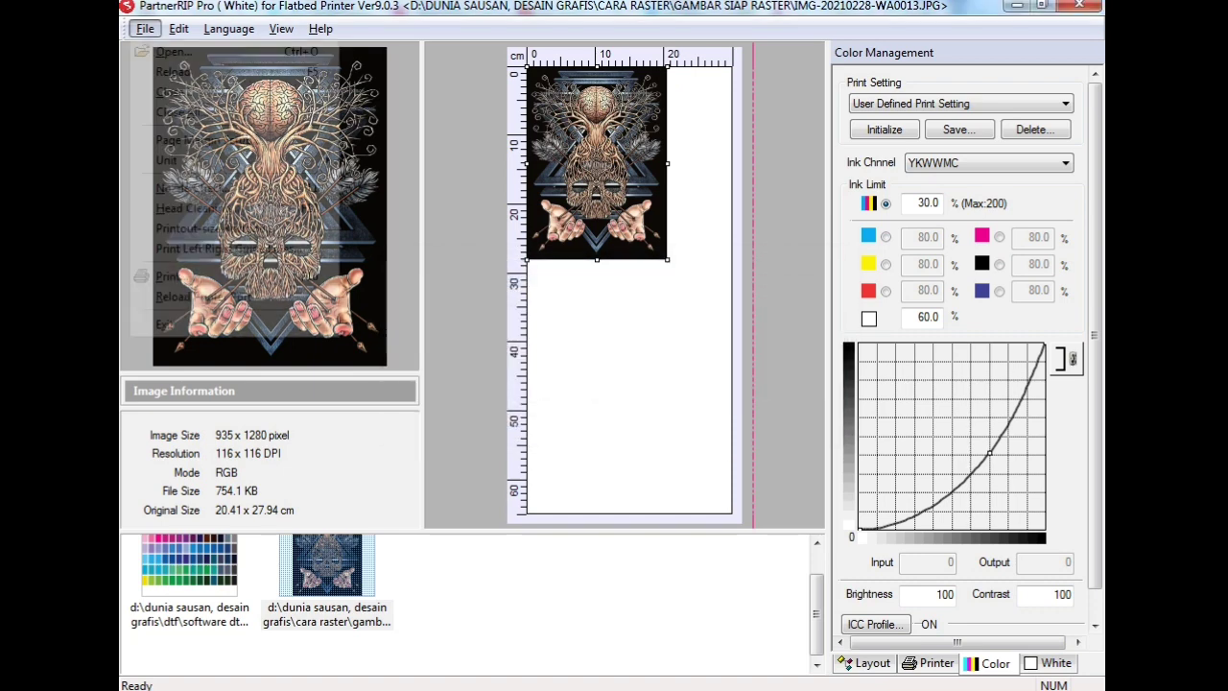
click(171, 277)
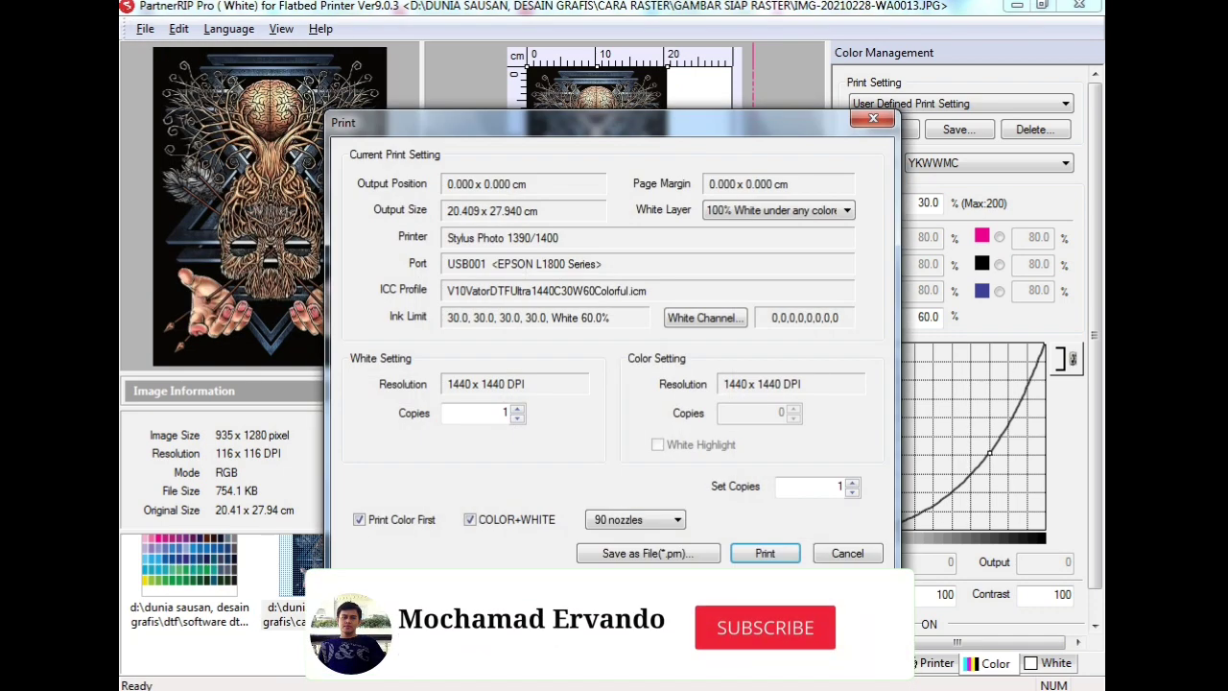
click(848, 554)
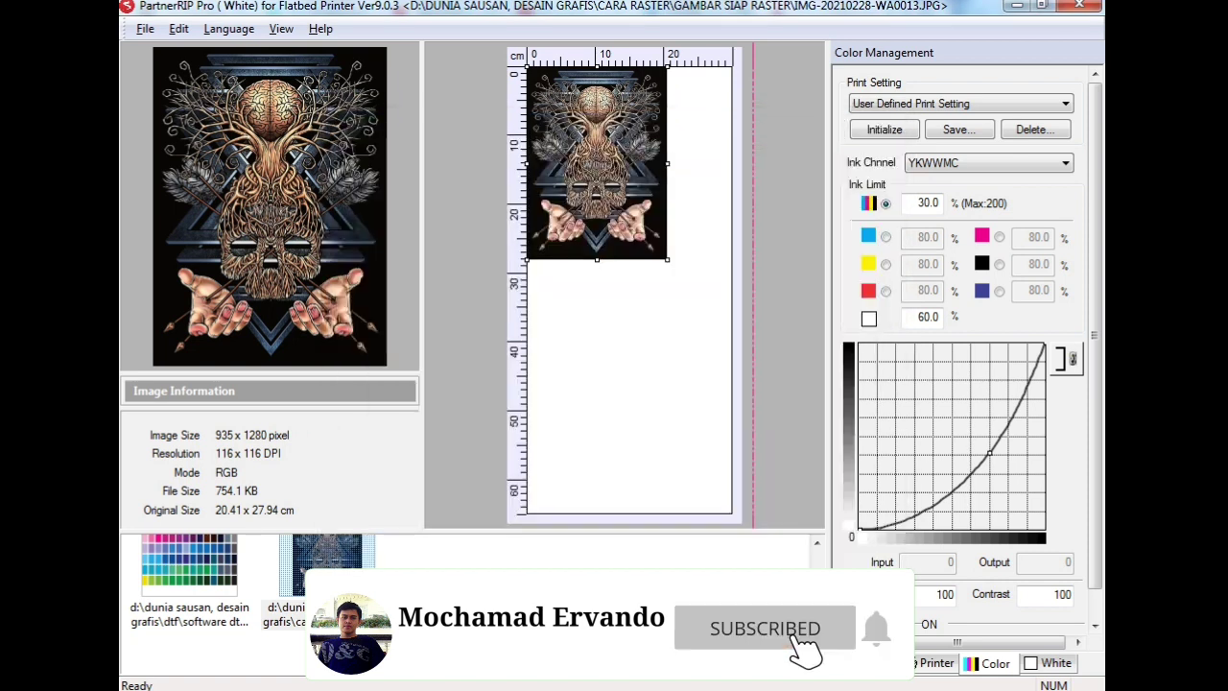